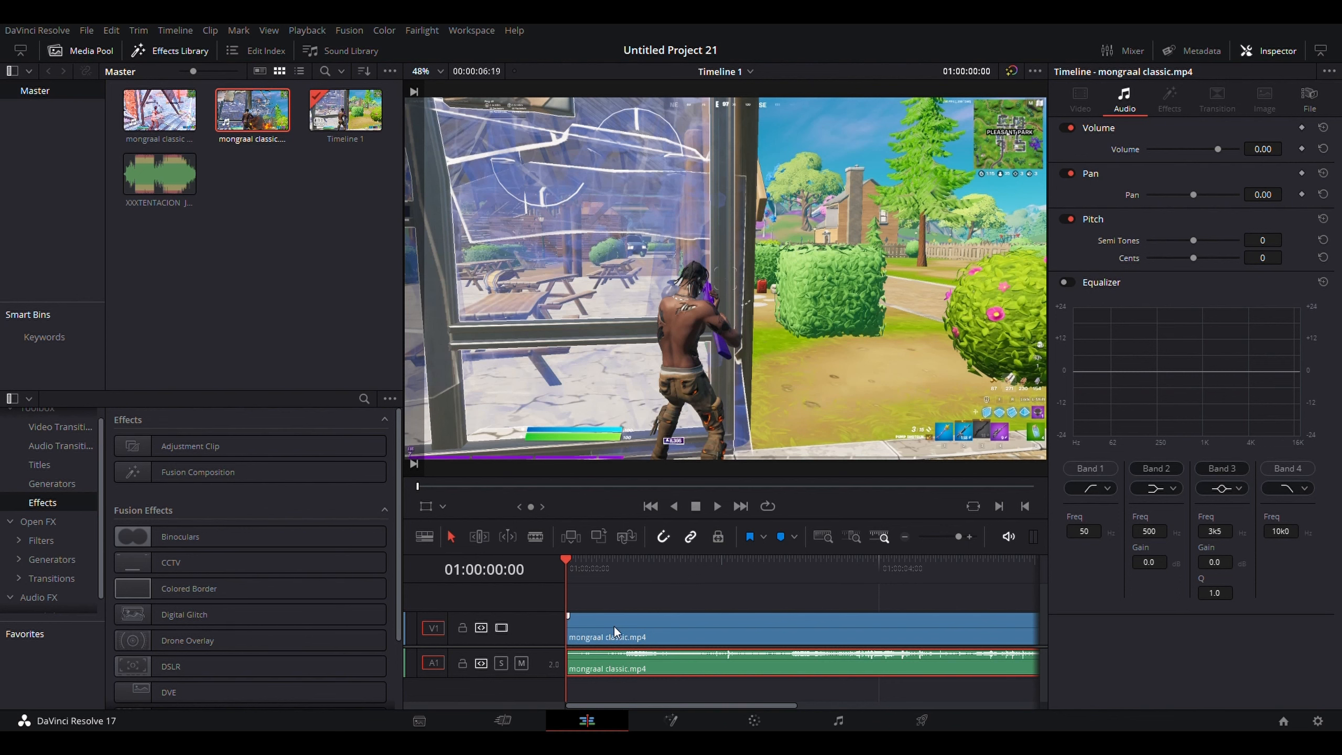
Delete the audio of mongraal classic.mp4 from the timeline and trim the video clip's start to leave a length of 00:00:04:35
{"action": "left_click", "coordinate": [608, 619]}
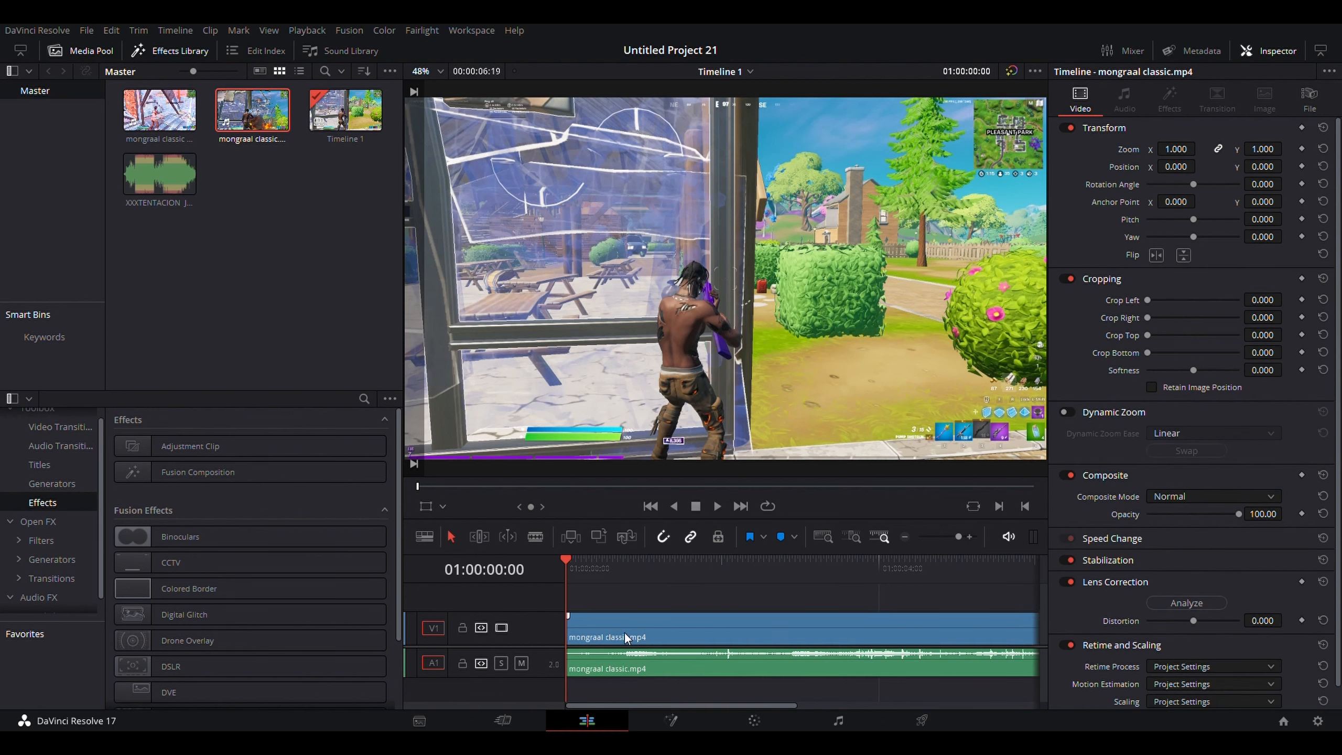
{"action": "left_click", "coordinate": [636, 673]}
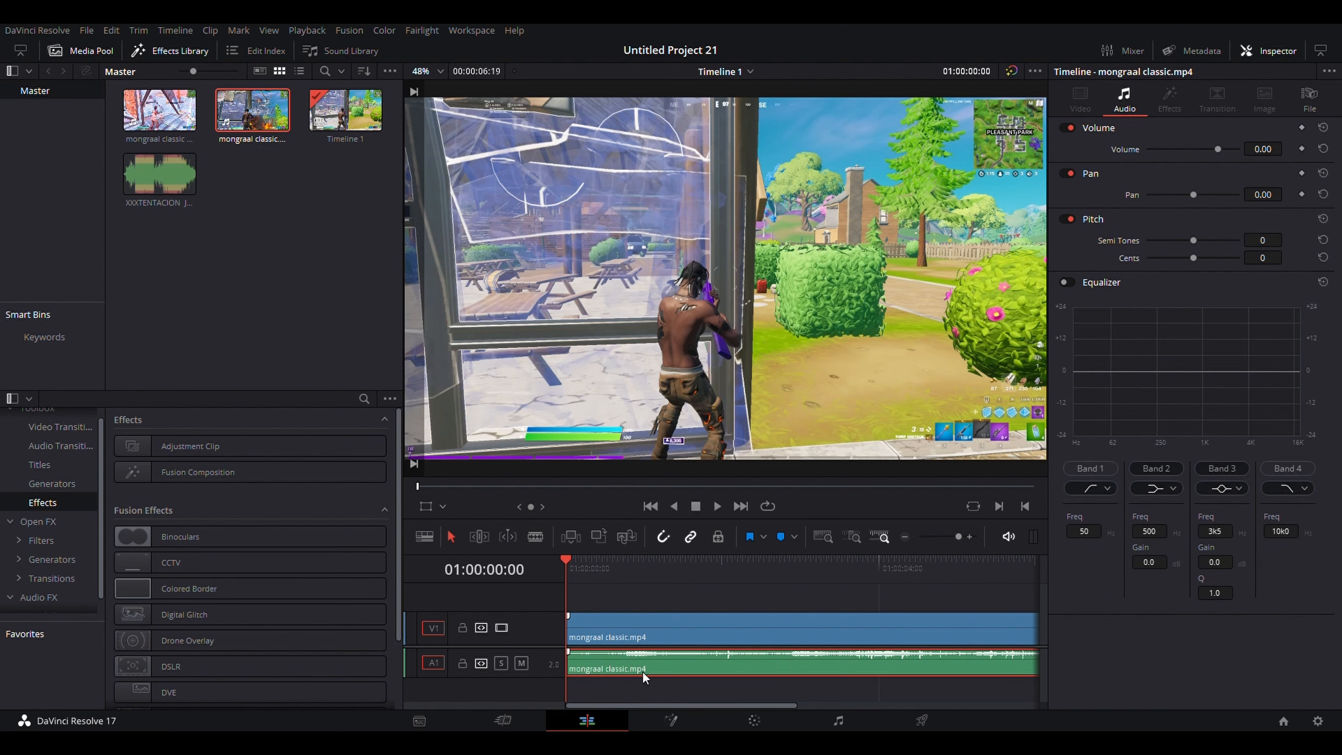
{"action": "key", "text": "Delete"}
{"action": "left_click", "coordinate": [598, 621]}
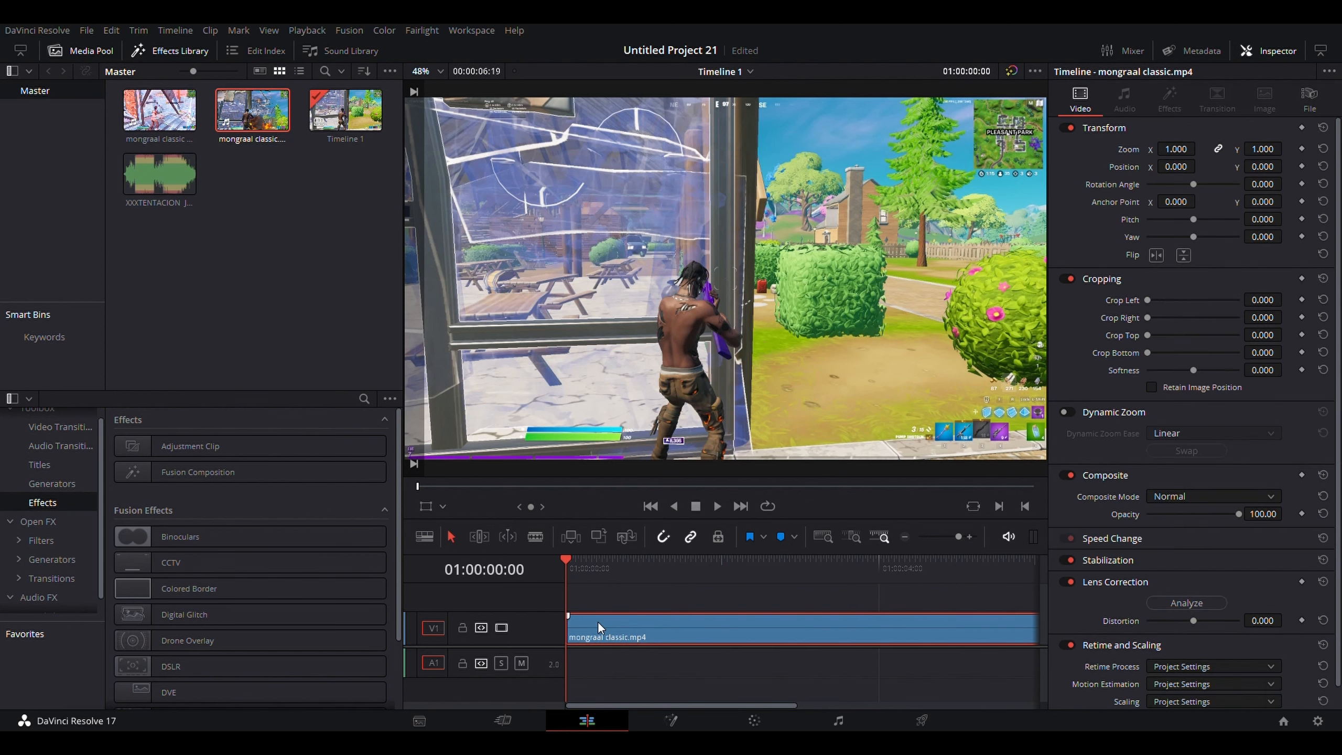
{"action": "mouse_move", "coordinate": [580, 635]}
{"action": "left_mouse_down"}
{"action": "mouse_move", "coordinate": [703, 634]}
{"action": "mouse_move", "coordinate": [589, 633]}
{"action": "left_mouse_up"}
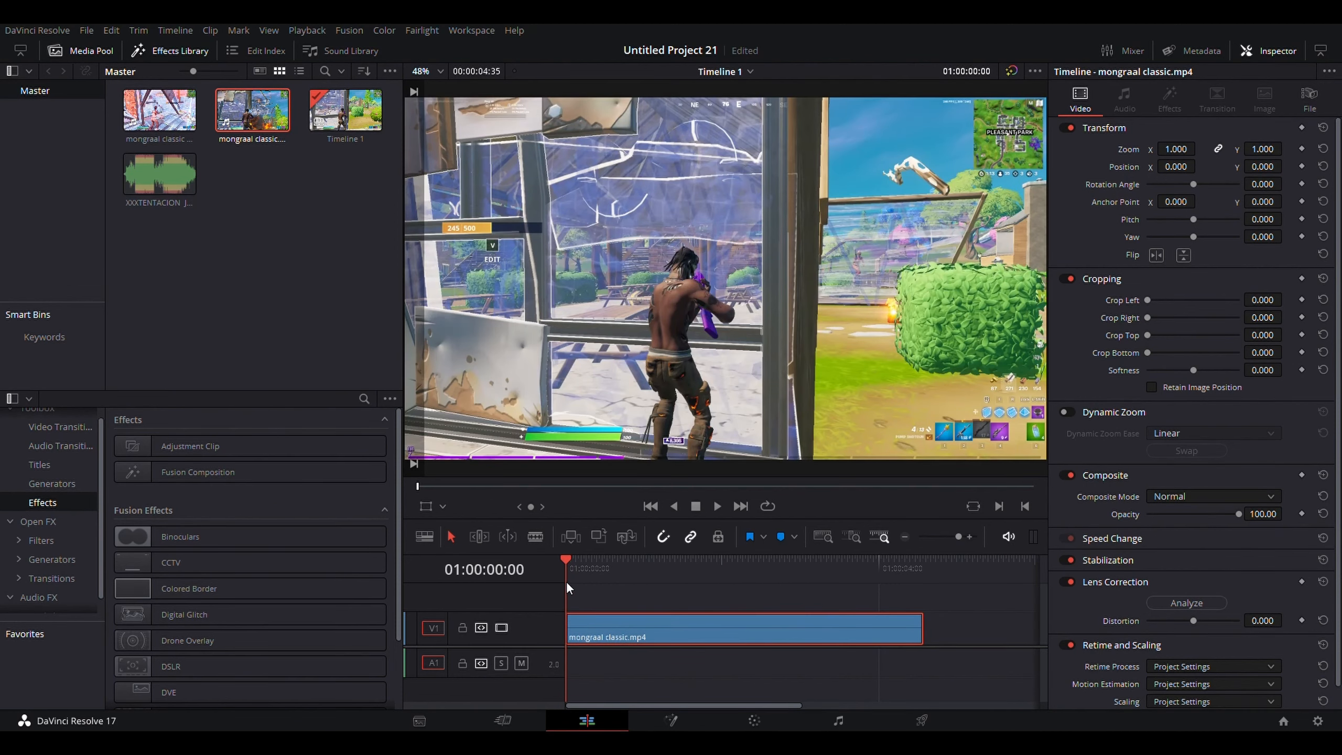
Add a marker to the video clip at the gunshot at 01:00:03:26, and return the playhead to the timeline start
{"action": "left_click_drag", "start_coordinate": [566, 581], "coordinate": [833, 613]}
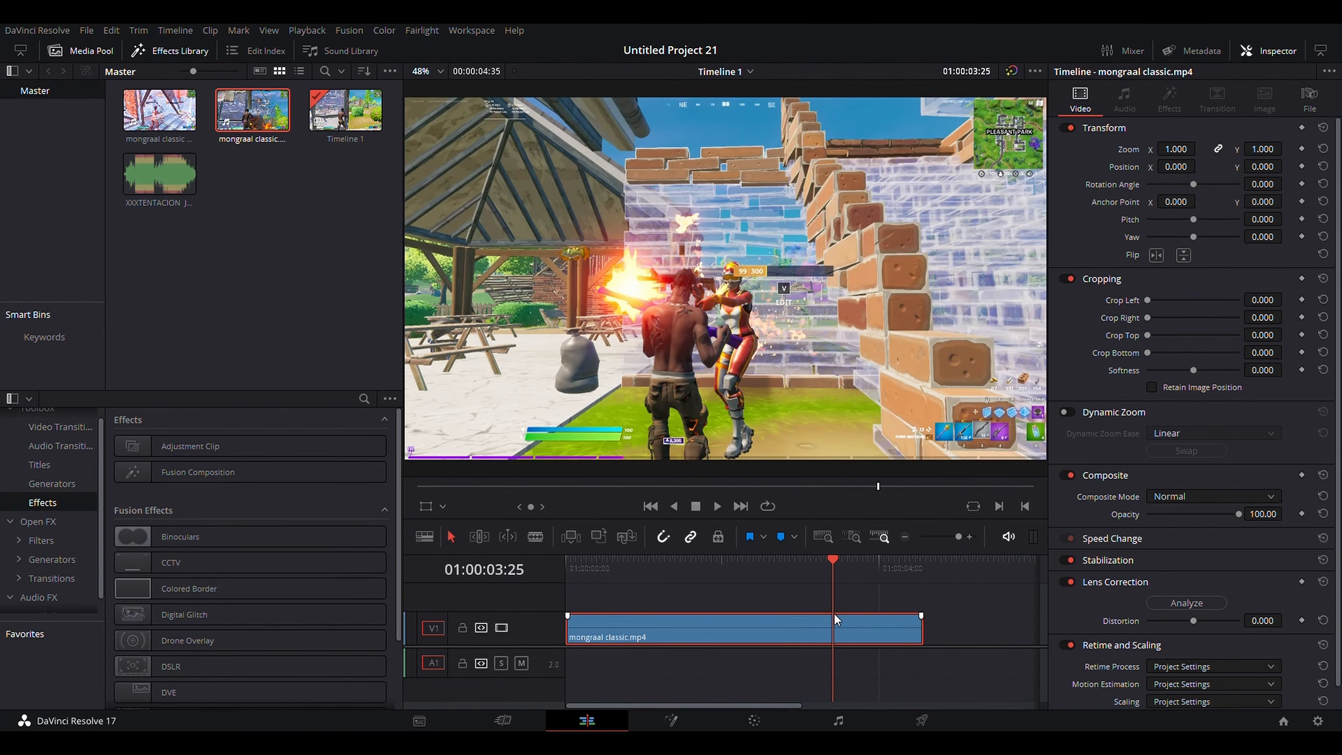
{"action": "key", "text": "Left"}
{"action": "key", "text": "Left"}
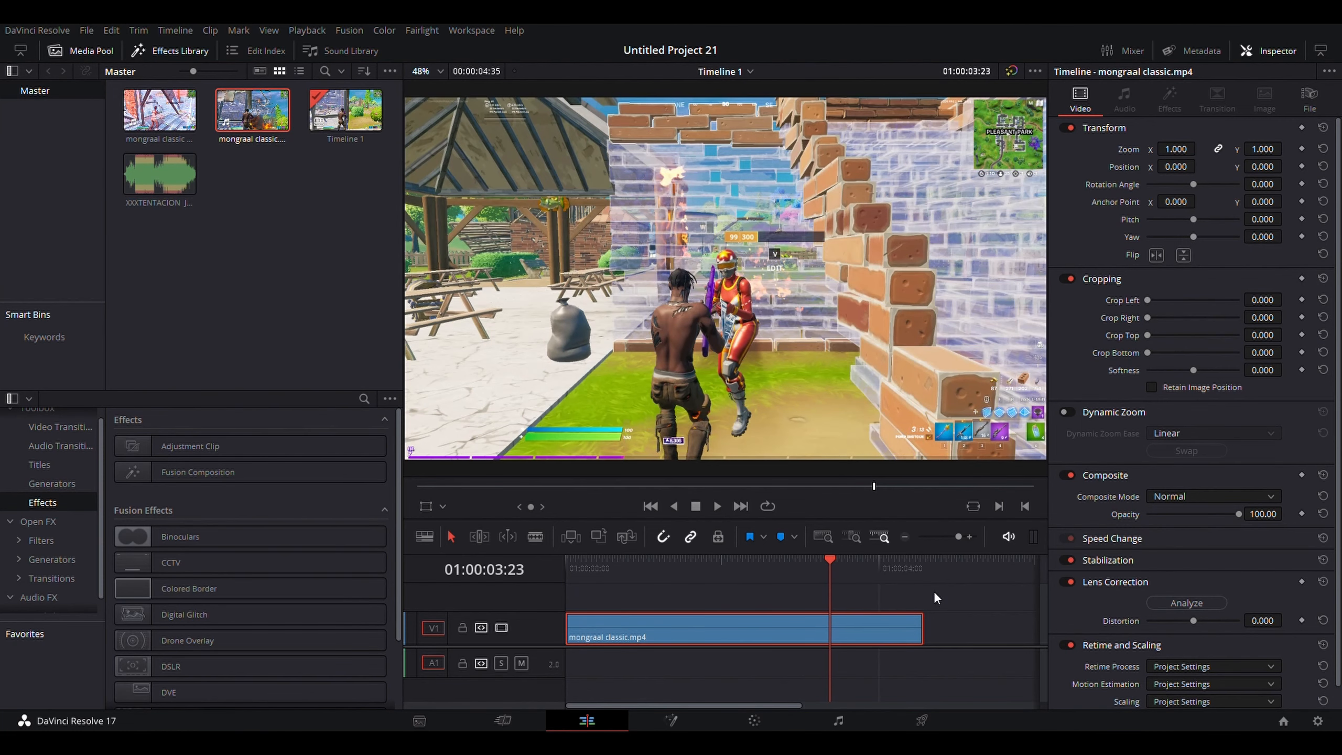
{"action": "key", "text": "Right"}
{"action": "key", "text": "Right"}
{"action": "key", "text": "Right"}
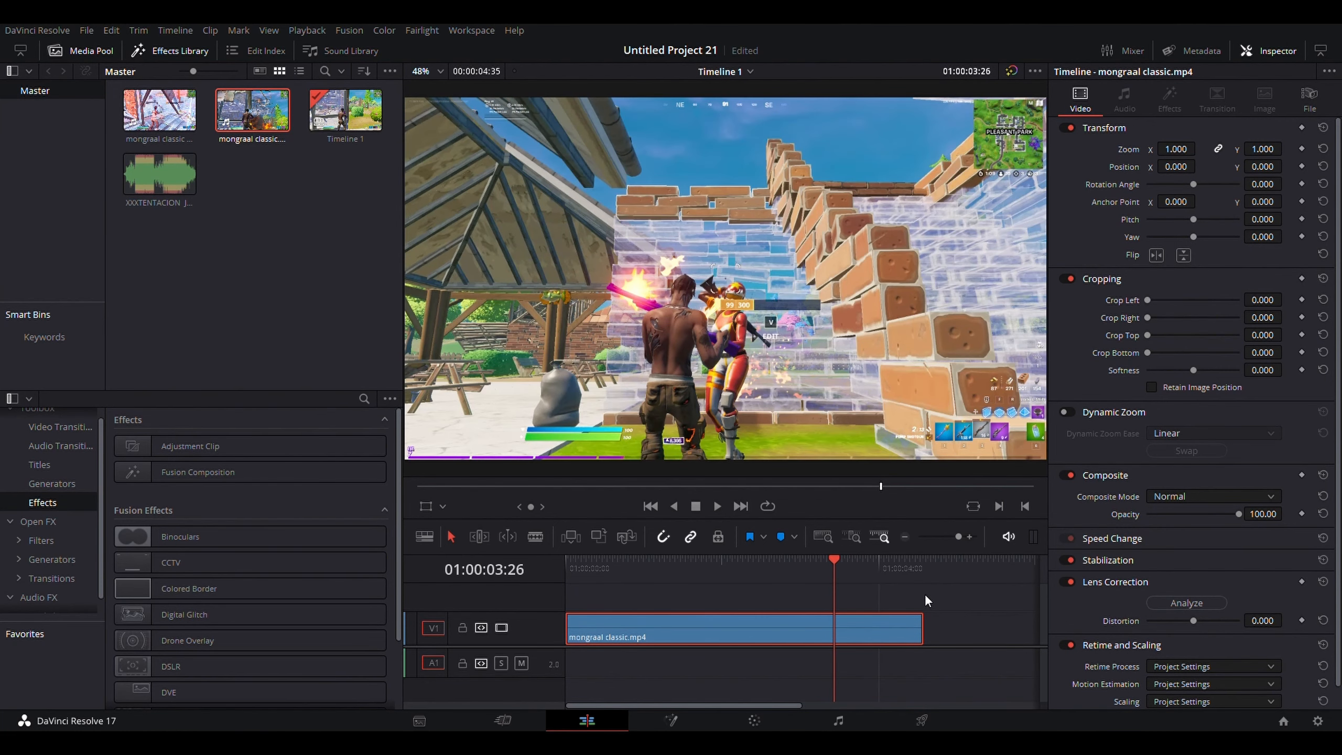
{"action": "key", "text": "Left"}
{"action": "key", "text": "Right"}
{"action": "key", "text": "m"}
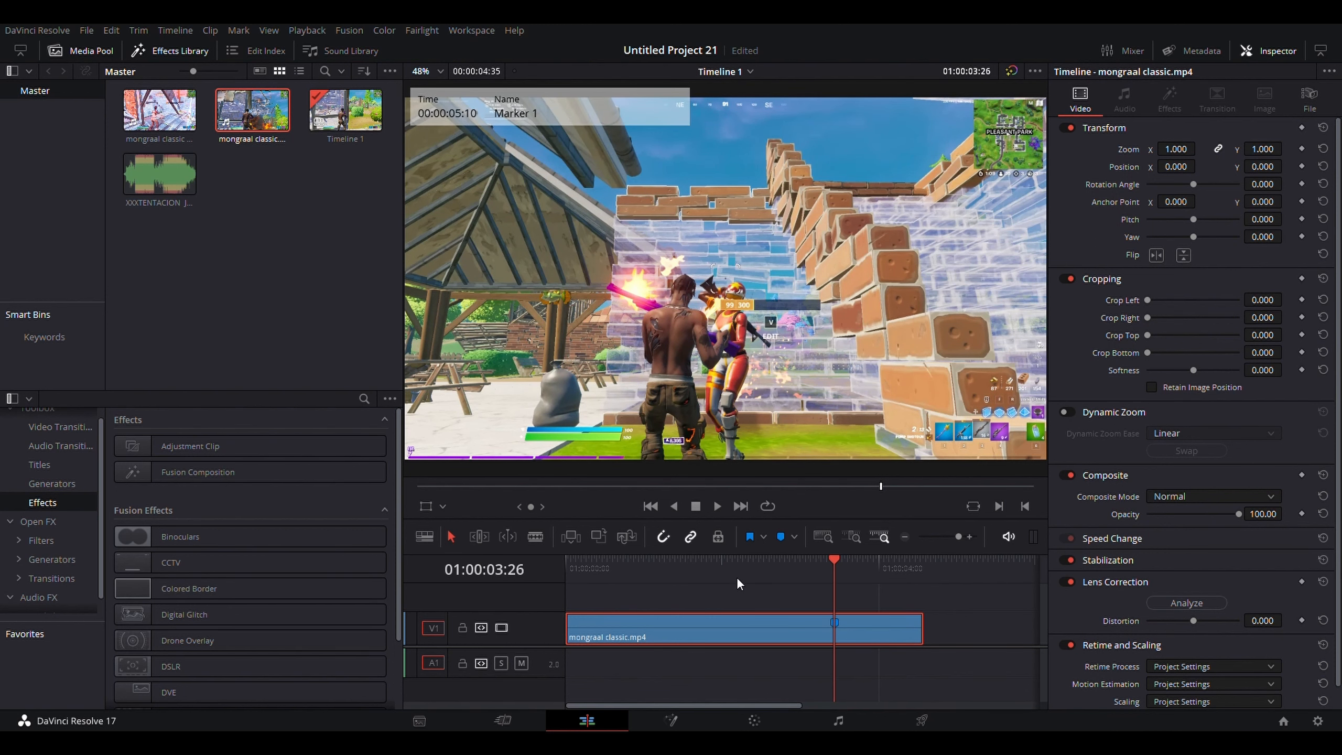
{"action": "left_click", "coordinate": [737, 580]}
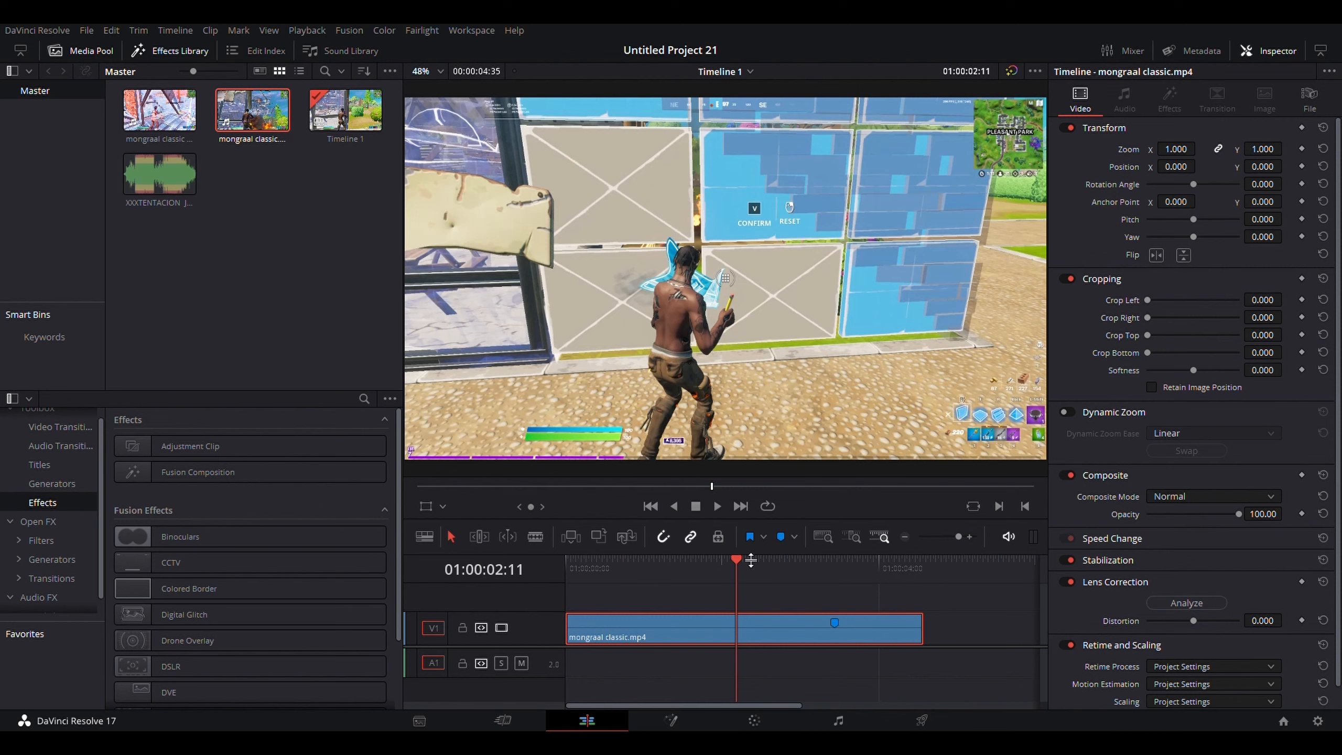
{"action": "left_click_drag", "start_coordinate": [729, 562], "coordinate": [438, 617]}
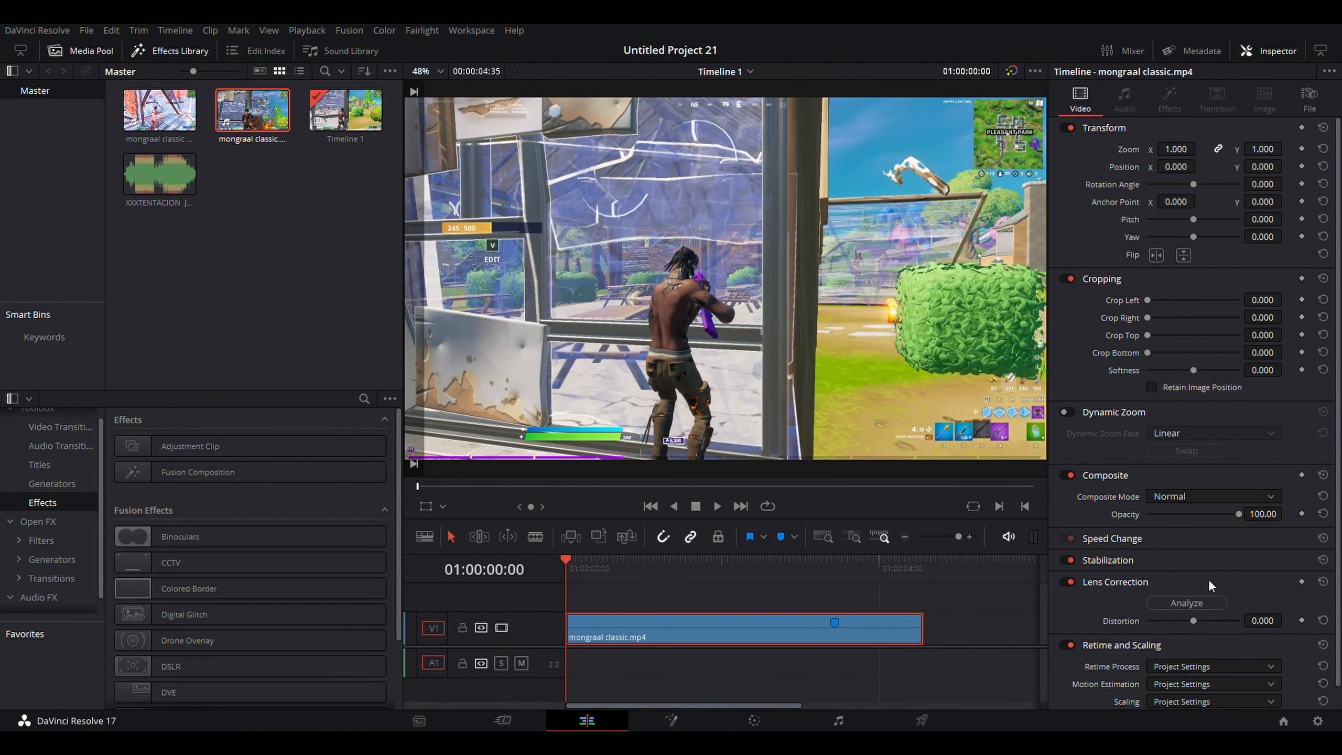
Set the clip's Retime Process to Optical Flow, Motion Estimation to Enhanced Better, Scaling to Fill and Resize Filter to Smoother, and save the project
{"action": "scroll", "coordinate": [1235, 662], "scroll_direction": "down", "scroll_amount": 1}
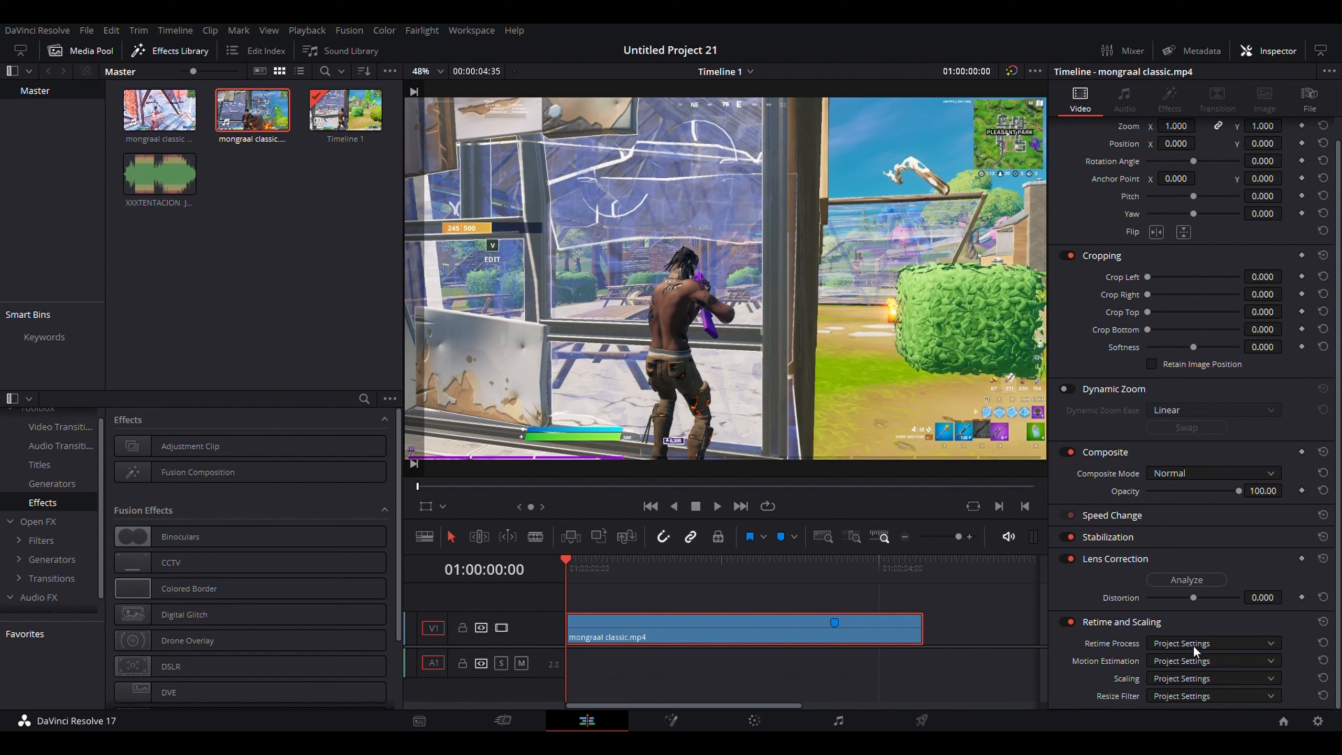
{"action": "left_click", "coordinate": [1185, 711]}
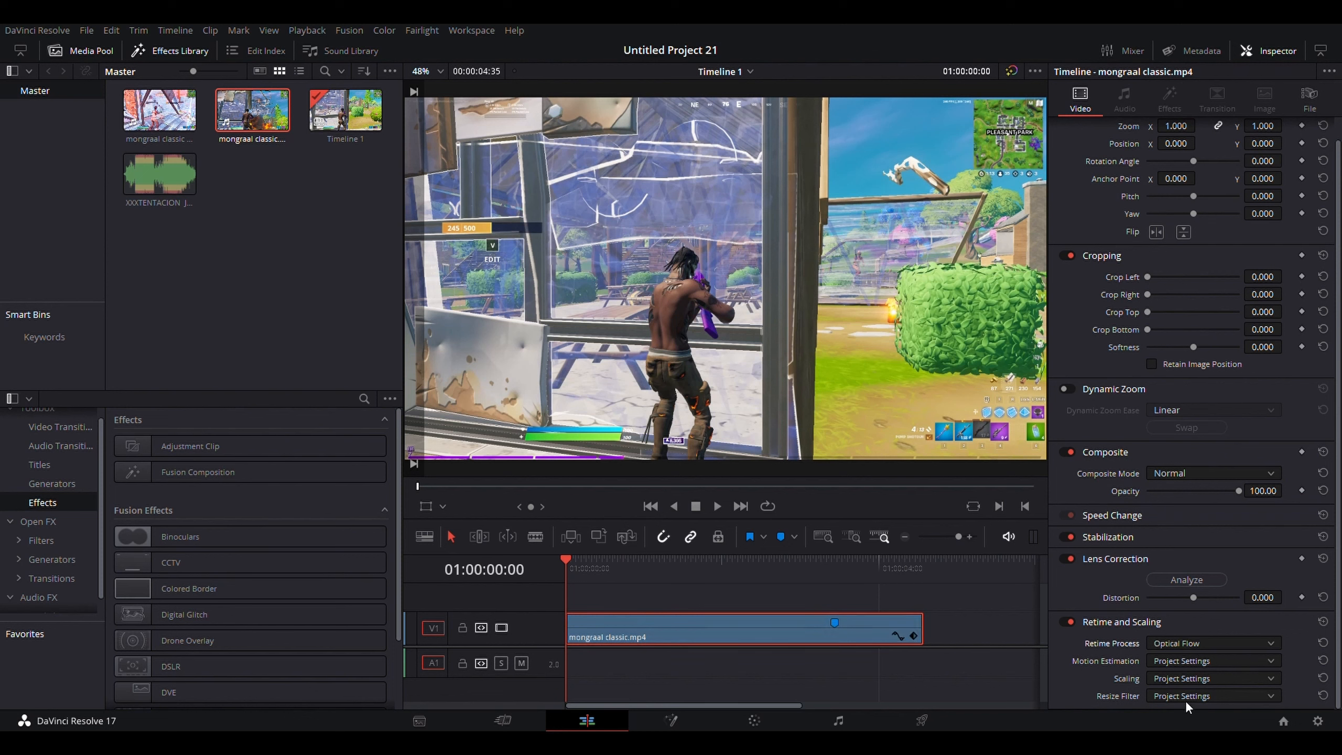
{"action": "left_click", "coordinate": [1191, 624]}
{"action": "left_click", "coordinate": [1179, 687]}
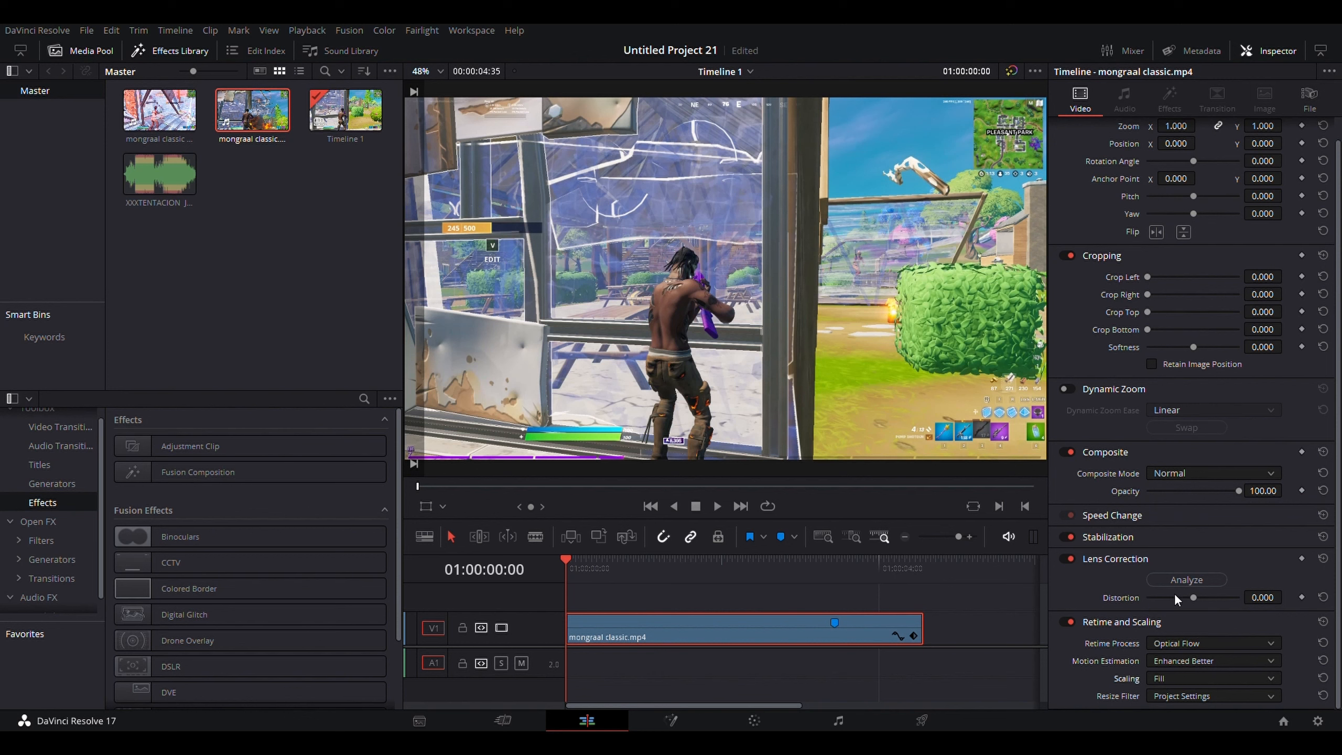
{"action": "left_click", "coordinate": [1168, 572]}
{"action": "key", "text": "ctrl+s"}
Add the XXXTENTACION Juice WRLD song beneath the video clip and trim its beginning to leave a length of 00:03:46:45
{"action": "left_click_drag", "start_coordinate": [154, 177], "coordinate": [586, 668]}
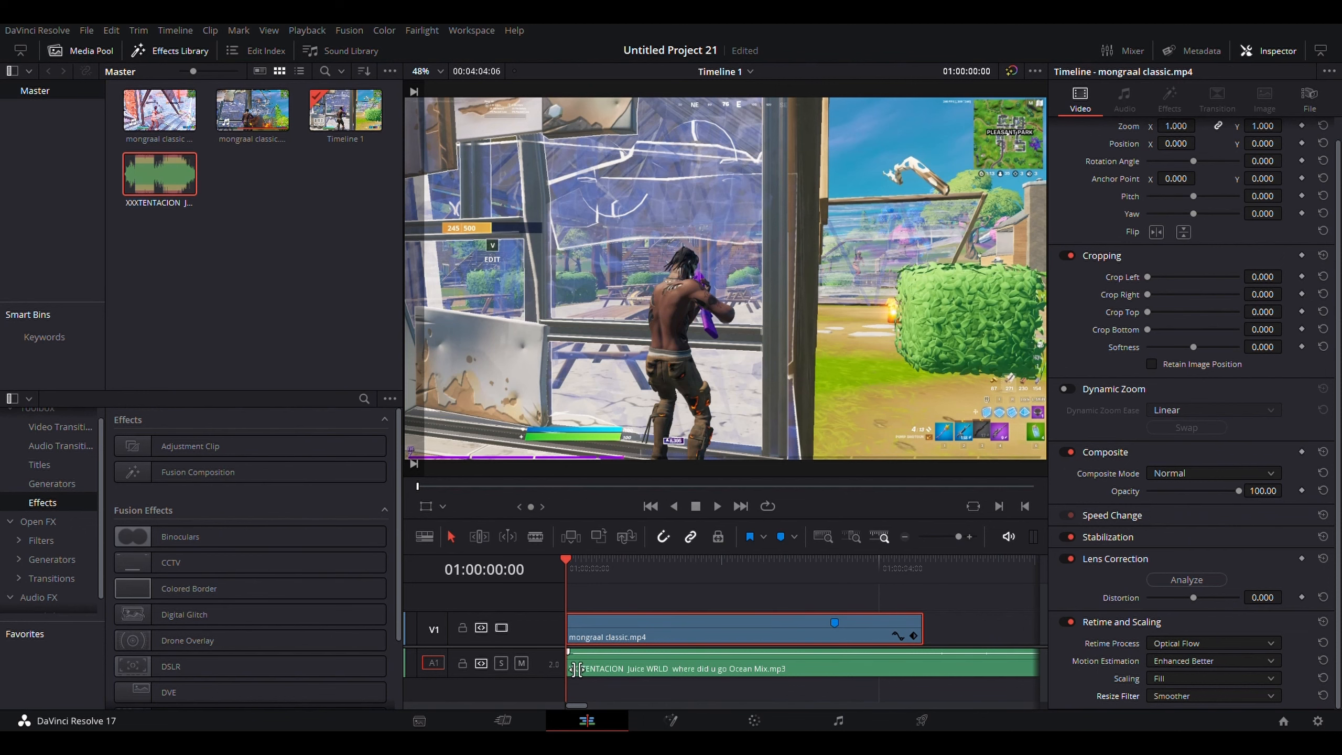
{"action": "left_click", "coordinate": [579, 669]}
{"action": "mouse_move", "coordinate": [579, 668]}
{"action": "left_mouse_down"}
{"action": "mouse_move", "coordinate": [874, 668]}
{"action": "mouse_move", "coordinate": [643, 680]}
{"action": "mouse_move", "coordinate": [888, 668]}
{"action": "mouse_move", "coordinate": [576, 668]}
{"action": "mouse_move", "coordinate": [889, 665]}
{"action": "mouse_move", "coordinate": [583, 667]}
{"action": "left_mouse_up"}
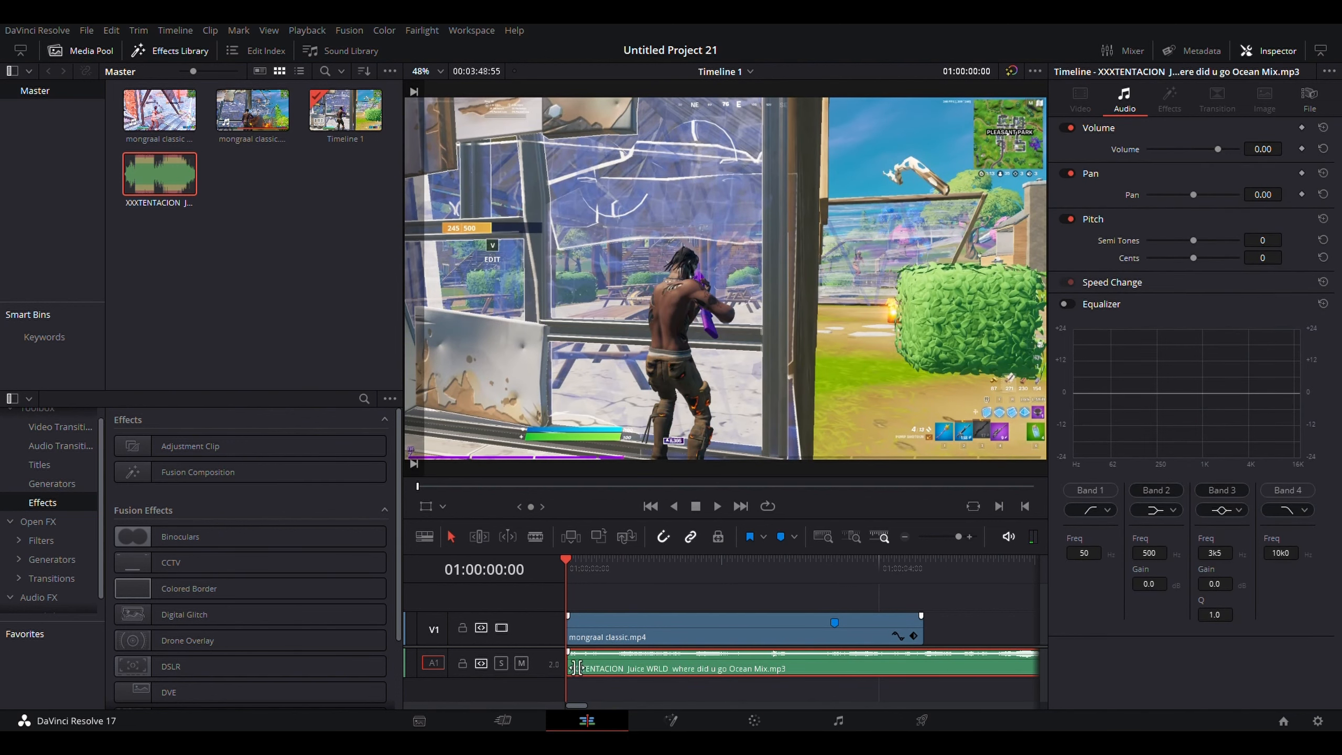
{"action": "left_click_drag", "start_coordinate": [567, 668], "coordinate": [753, 675]}
{"action": "left_click_drag", "start_coordinate": [832, 666], "coordinate": [666, 665]}
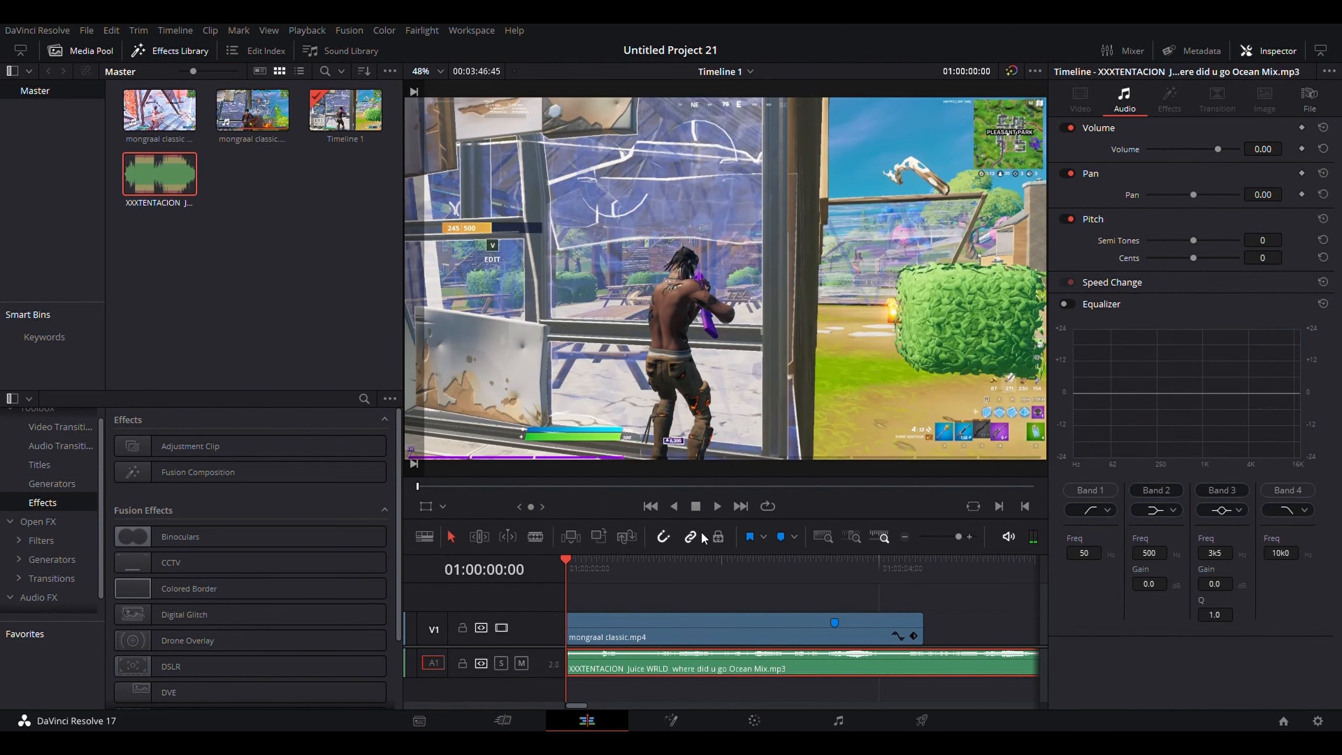
{"action": "left_click", "coordinate": [718, 506]}
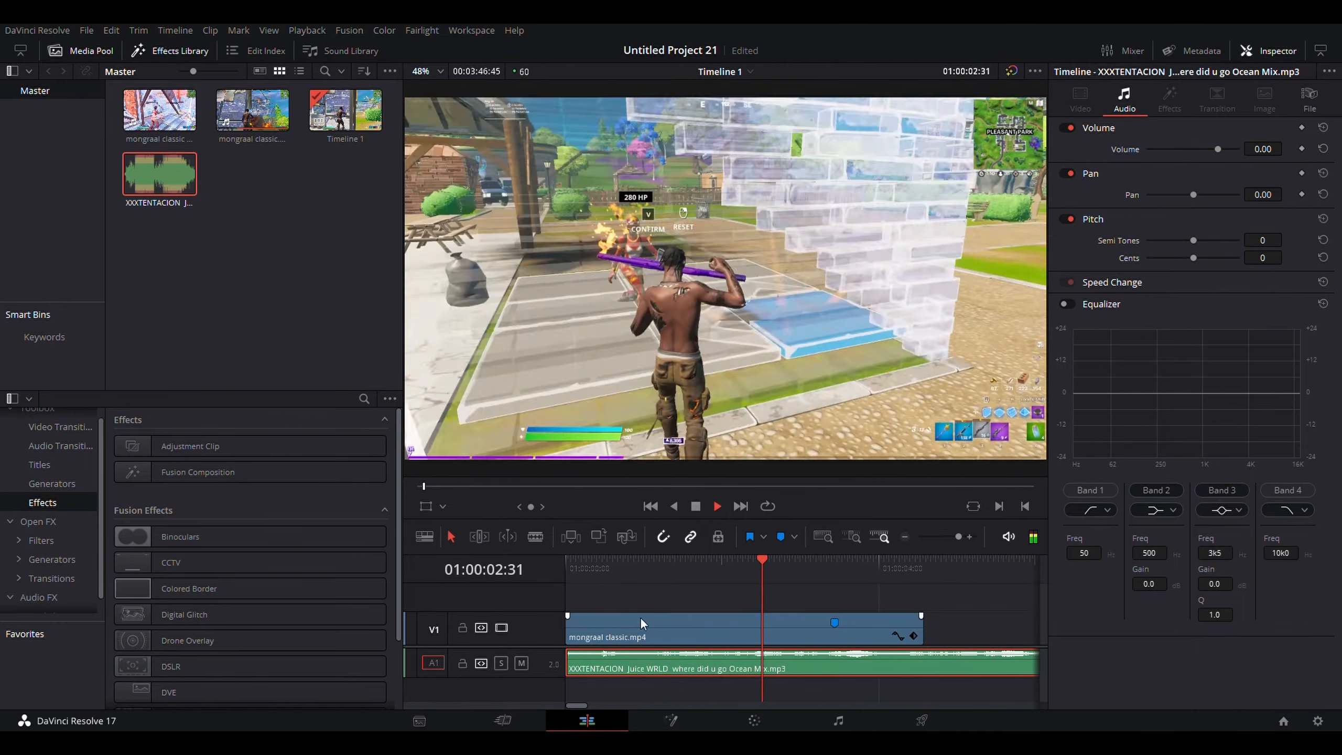
{"action": "left_click", "coordinate": [696, 508]}
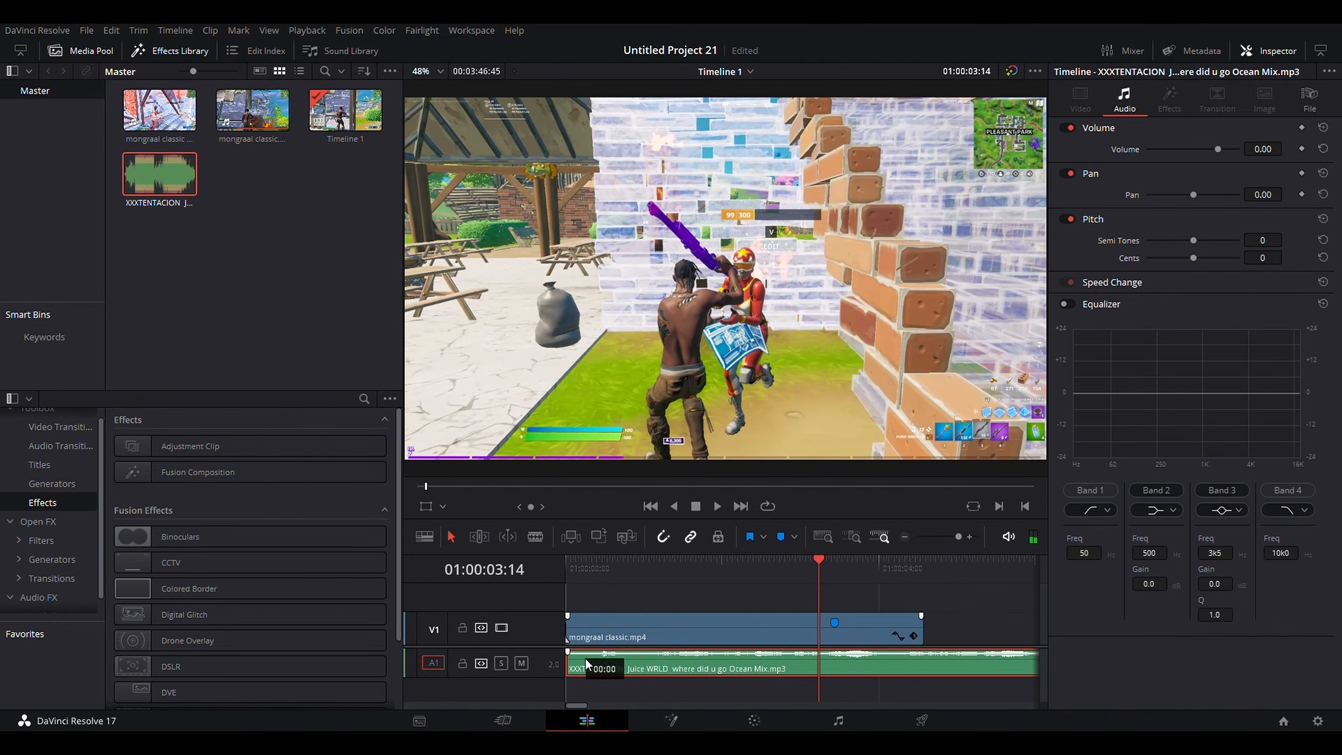
Trim the song's beginning to leave a length of 00:03:42:55, and play back the timeline
{"action": "left_click_drag", "start_coordinate": [576, 670], "coordinate": [877, 677]}
{"action": "left_click_drag", "start_coordinate": [917, 666], "coordinate": [600, 657]}
{"action": "left_click_drag", "start_coordinate": [818, 583], "coordinate": [758, 581]}
{"action": "left_click", "coordinate": [718, 506]}
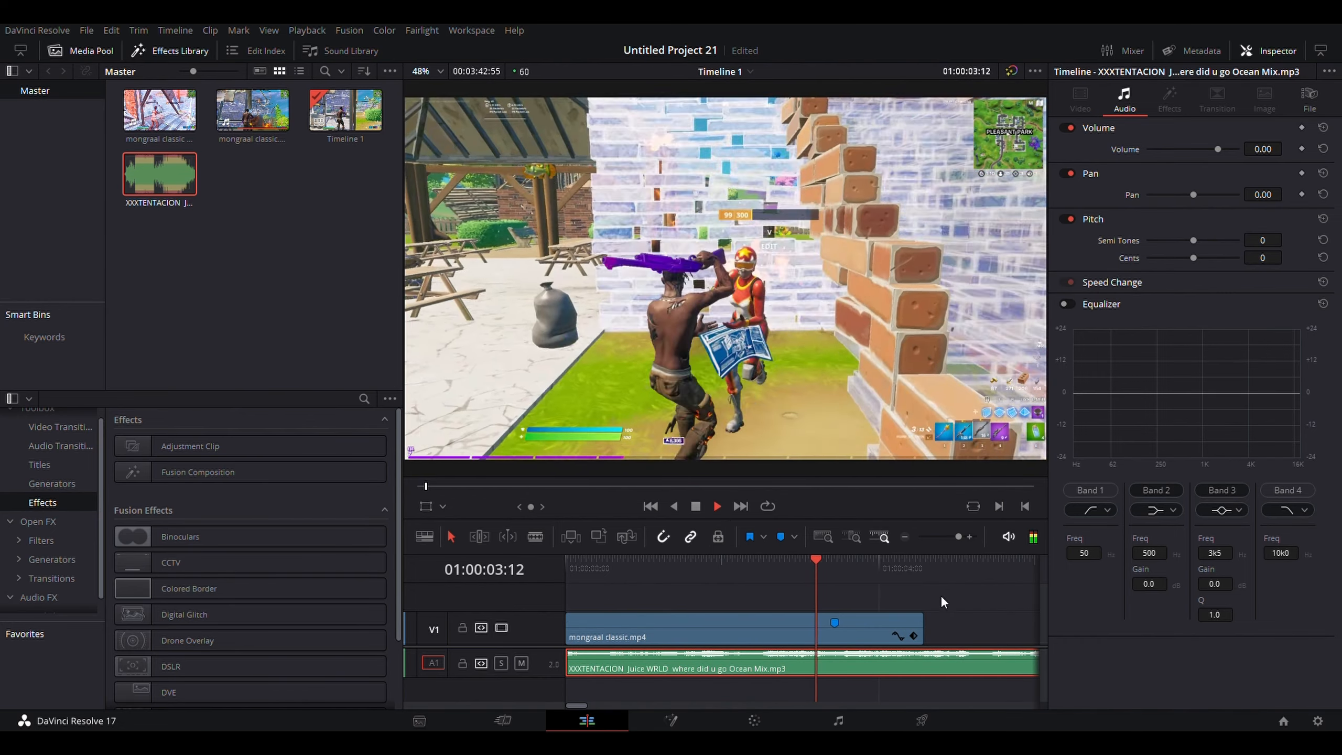
{"action": "key", "text": "space"}
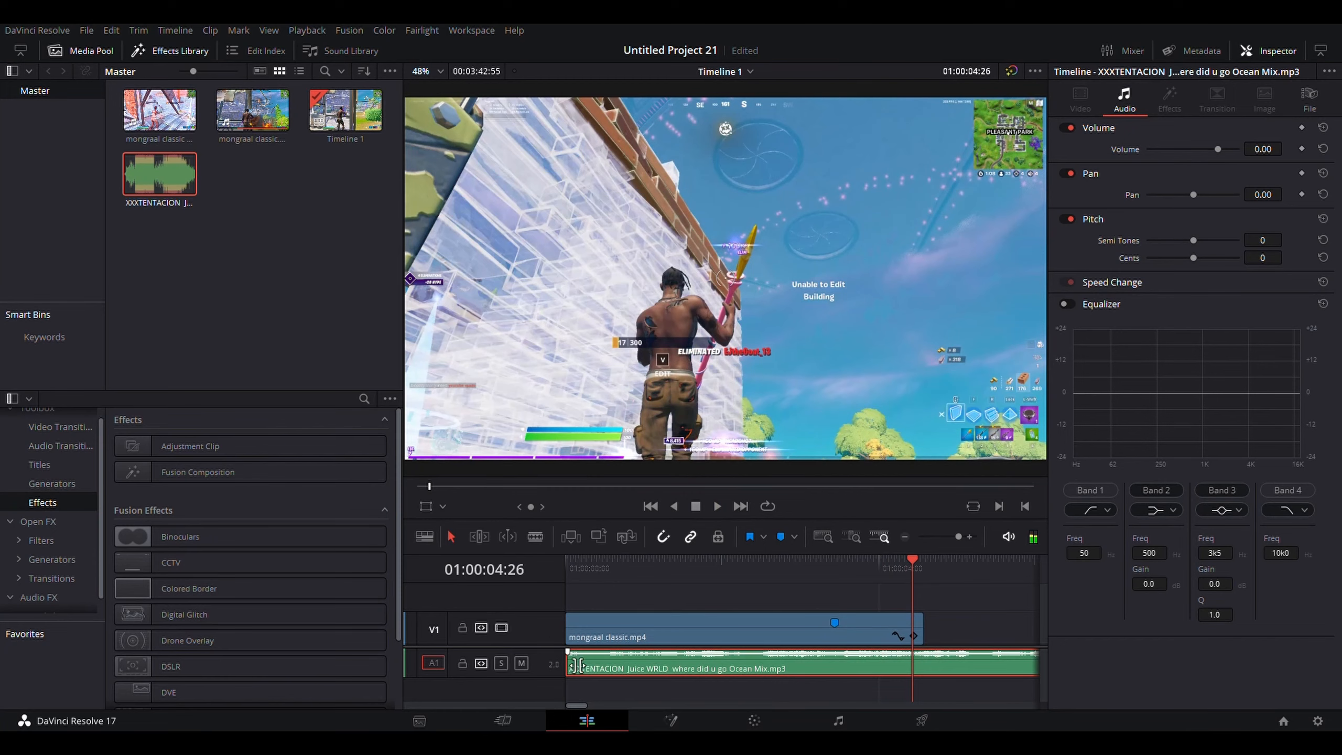
Cut more from the song's beginning to leave about 00:03:29:33, bringing the louder part under the end of the video clip
{"action": "mouse_move", "coordinate": [570, 665]}
{"action": "left_mouse_down"}
{"action": "mouse_move", "coordinate": [972, 672]}
{"action": "mouse_move", "coordinate": [623, 674]}
{"action": "left_mouse_up"}
{"action": "left_click_drag", "start_coordinate": [915, 572], "coordinate": [881, 593]}
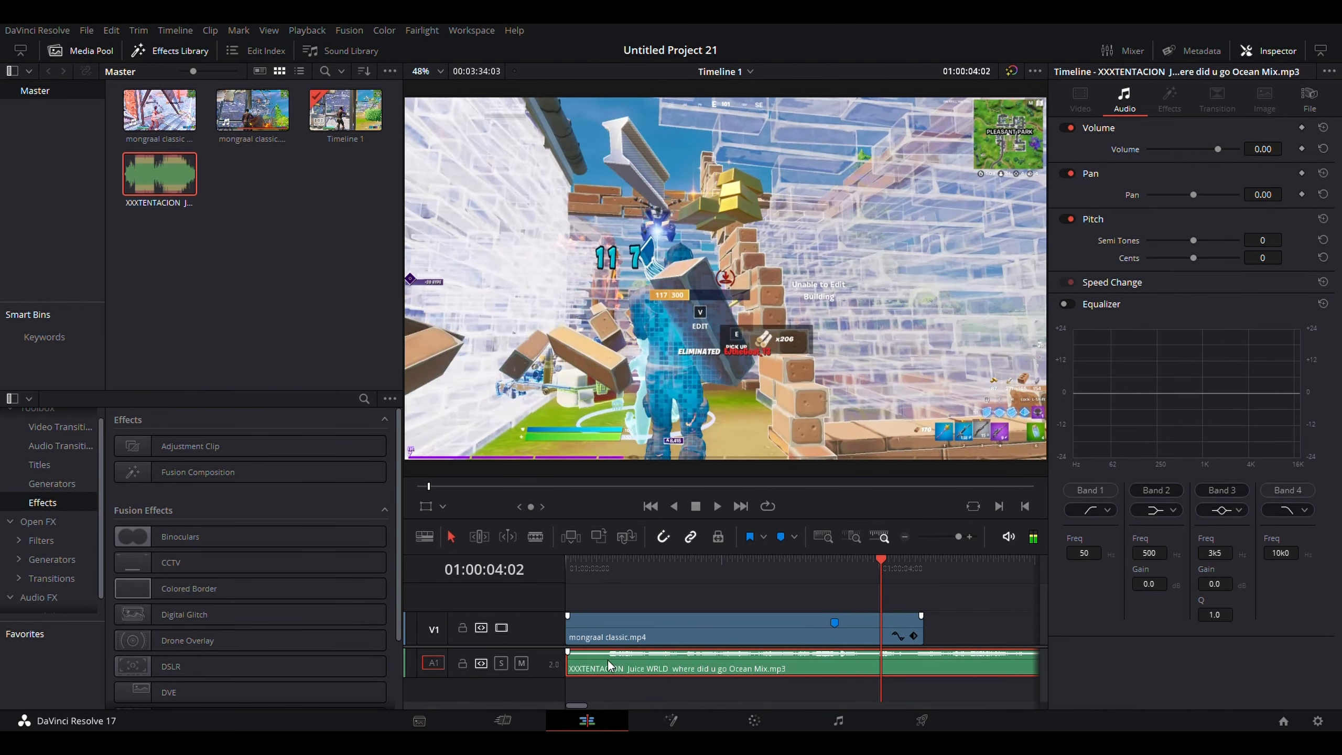
{"action": "left_click_drag", "start_coordinate": [608, 661], "coordinate": [667, 666]}
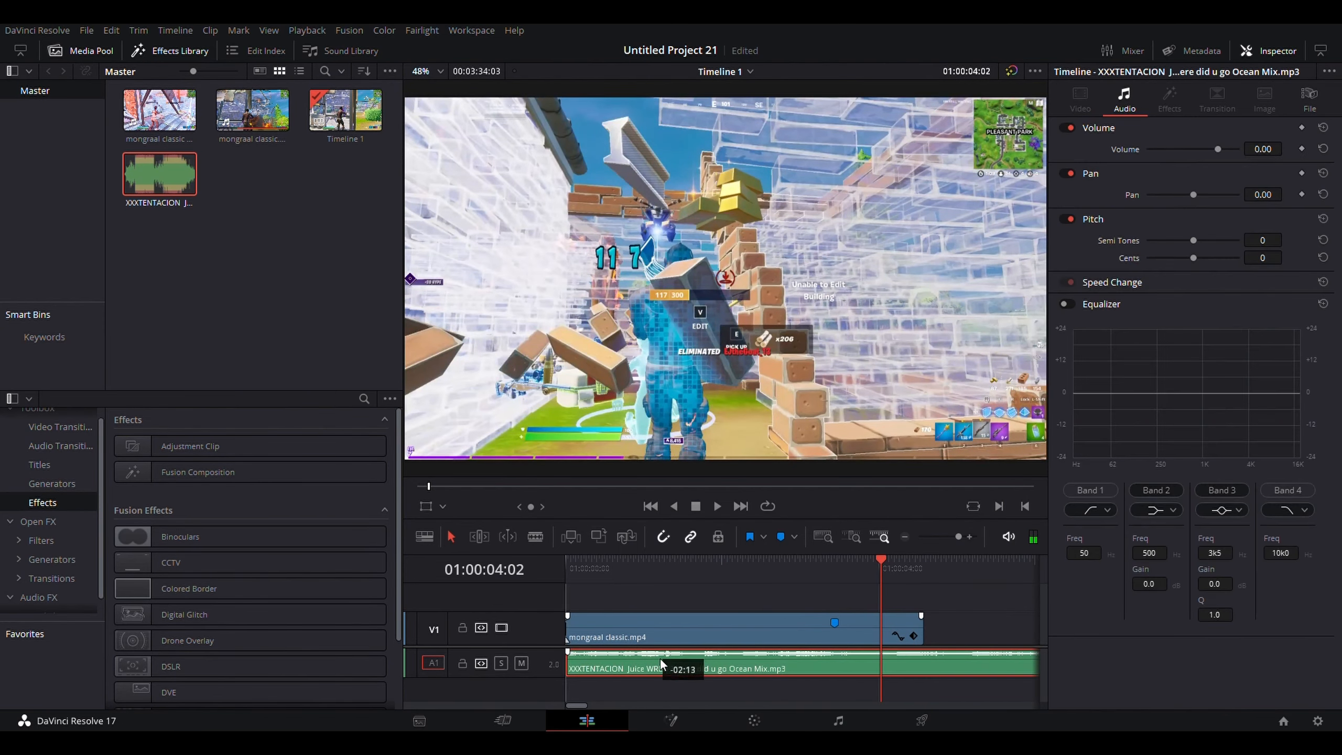
{"action": "left_click_drag", "start_coordinate": [570, 668], "coordinate": [827, 668]}
{"action": "left_click_drag", "start_coordinate": [926, 666], "coordinate": [620, 668]}
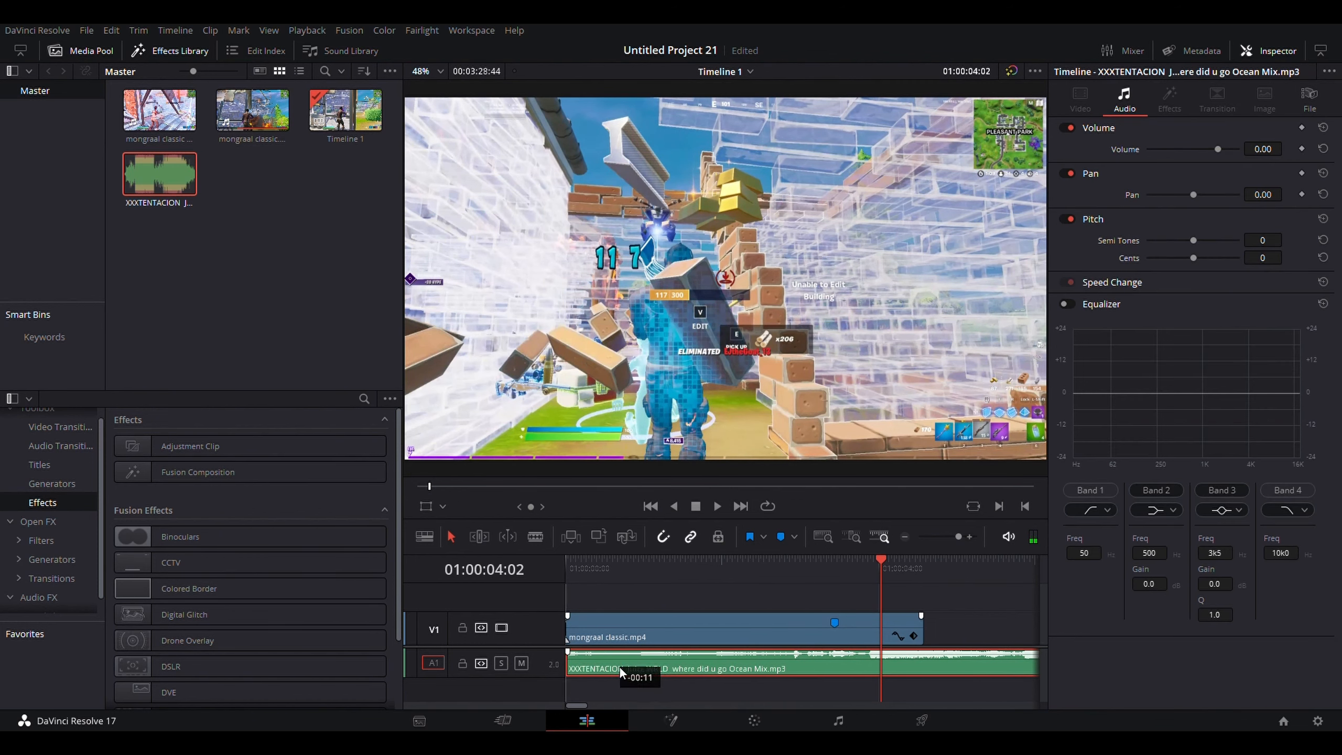
Listen from the video marker onward and add a marker to the song at the beat drop at 01:00:03:53
{"action": "mouse_move", "coordinate": [881, 602]}
{"action": "left_mouse_down"}
{"action": "mouse_move", "coordinate": [767, 598]}
{"action": "mouse_move", "coordinate": [867, 617]}
{"action": "mouse_move", "coordinate": [834, 603]}
{"action": "left_mouse_up"}
{"action": "left_click", "coordinate": [714, 506]}
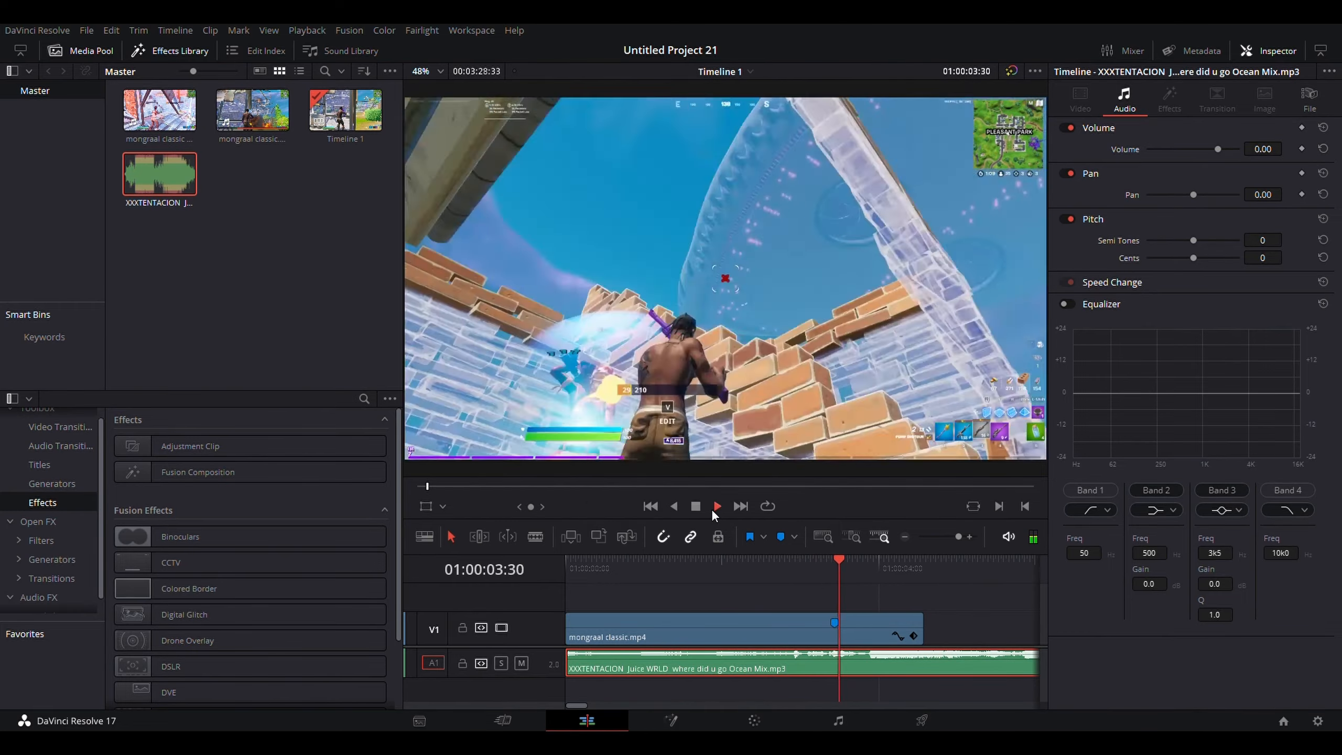
{"action": "left_click_drag", "start_coordinate": [930, 579], "coordinate": [870, 587]}
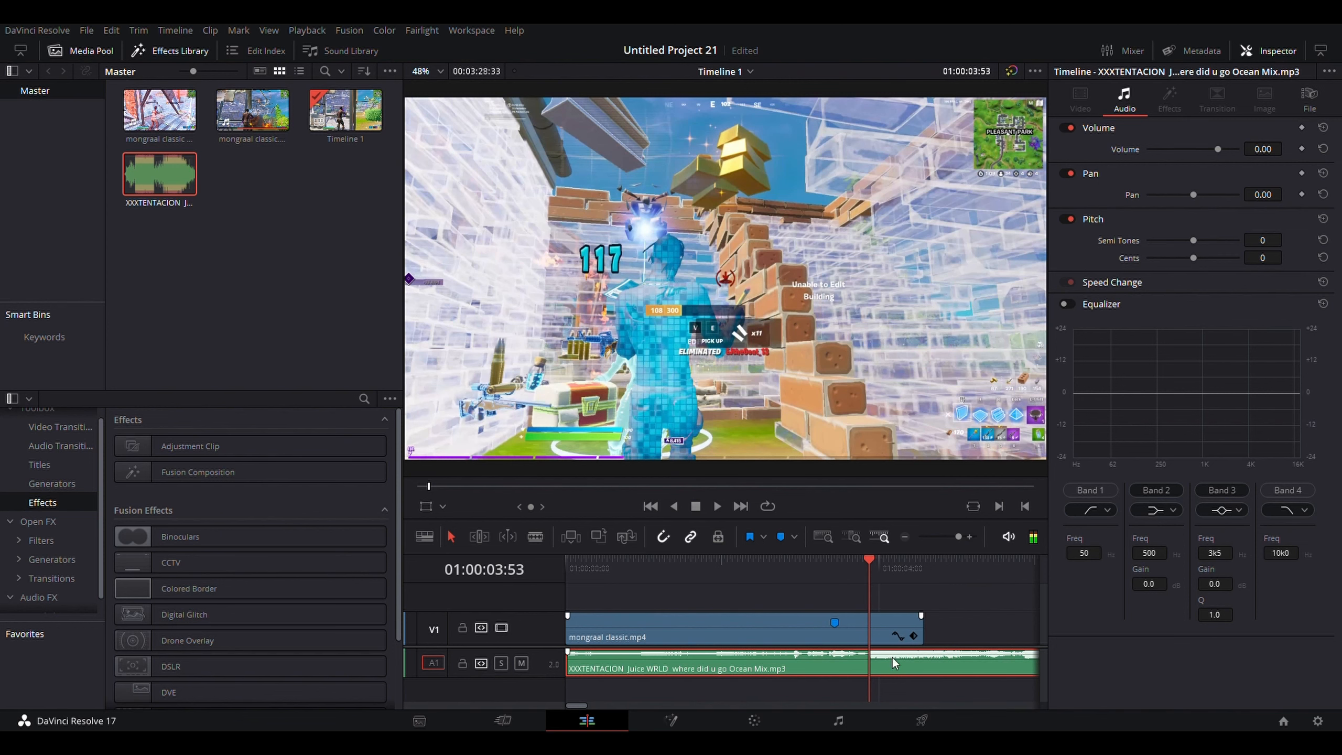
{"action": "key", "text": "m"}
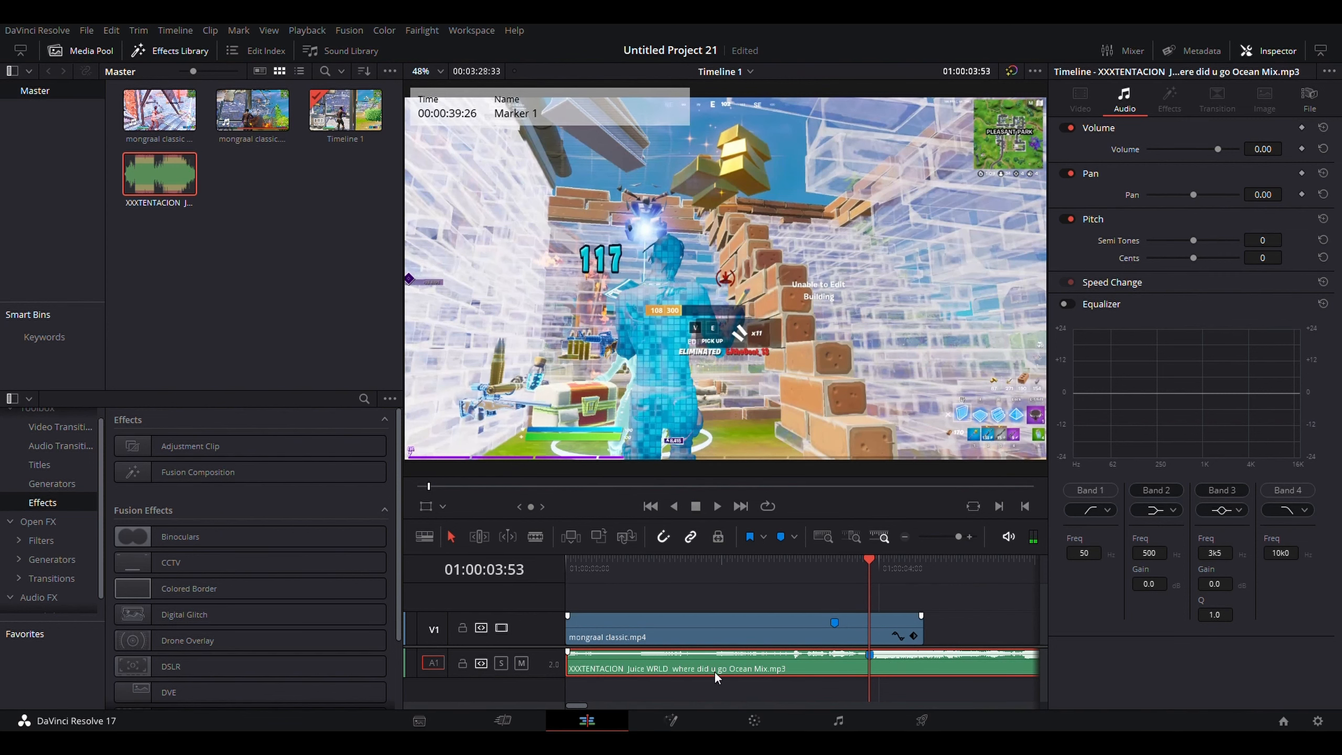
Trim the song's beginning so its marker lines up with the video clip's marker, and play the timeline from the start
{"action": "mouse_move", "coordinate": [575, 664]}
{"action": "left_mouse_down"}
{"action": "mouse_move", "coordinate": [696, 664]}
{"action": "mouse_move", "coordinate": [573, 669]}
{"action": "left_mouse_up"}
{"action": "left_click_drag", "start_coordinate": [858, 566], "coordinate": [571, 570]}
{"action": "left_click", "coordinate": [717, 506]}
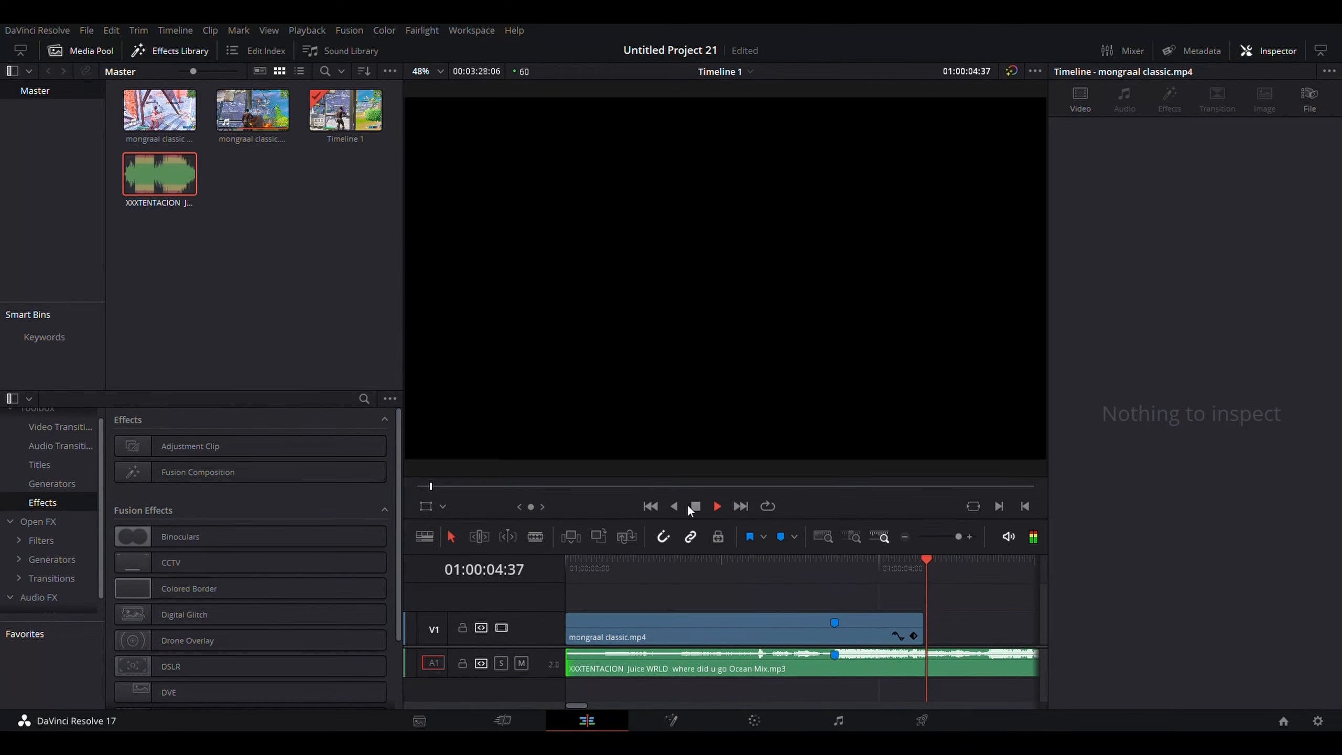
{"action": "left_click", "coordinate": [695, 506]}
Show the video clip's retime controls and add a speed point at the marker at 01:00:03:26
{"action": "left_click", "coordinate": [876, 575]}
{"action": "mouse_move", "coordinate": [876, 575]}
{"action": "left_mouse_down"}
{"action": "mouse_move", "coordinate": [747, 577]}
{"action": "mouse_move", "coordinate": [734, 555]}
{"action": "mouse_move", "coordinate": [725, 562]}
{"action": "mouse_move", "coordinate": [844, 594]}
{"action": "left_mouse_up"}
{"action": "left_click", "coordinate": [739, 630]}
{"action": "key", "text": "ctrl+r"}
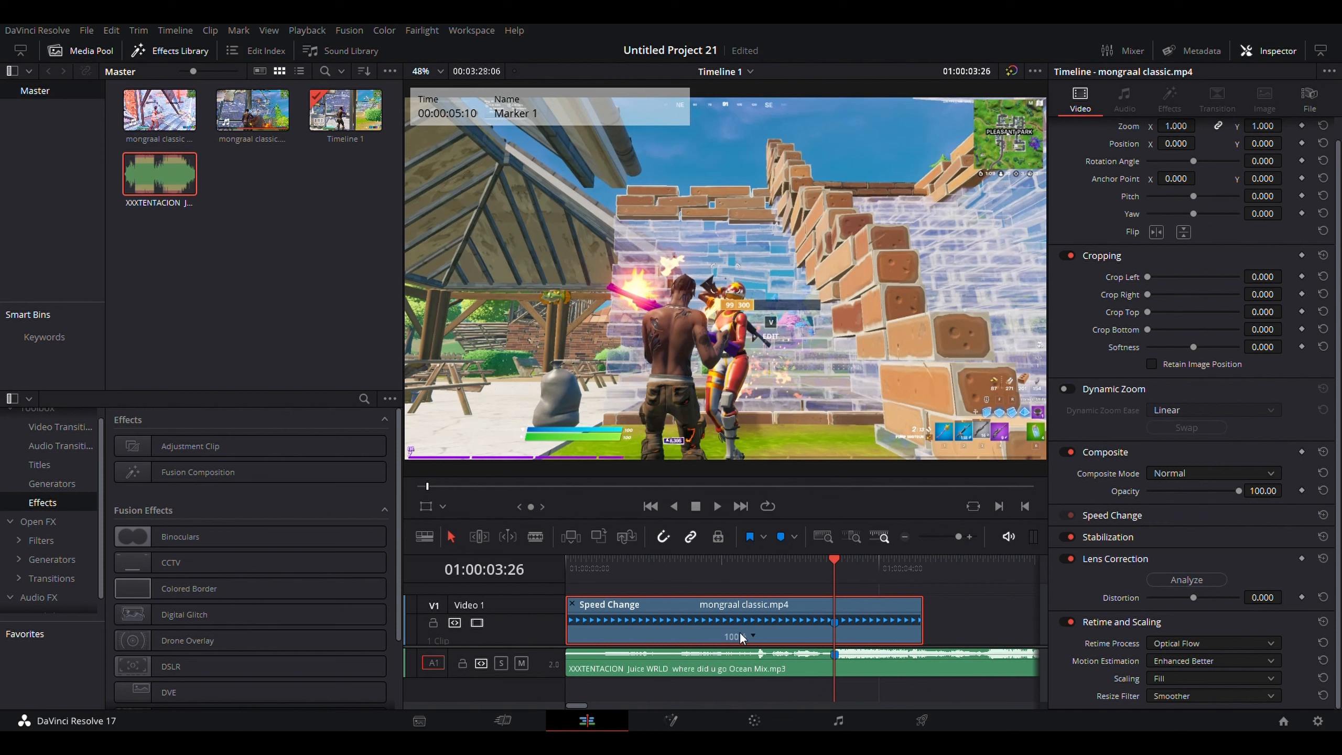
{"action": "left_click", "coordinate": [766, 617]}
Find the frame where the character raises the shotgun and add a second speed point at 01:00:02:59
{"action": "left_click_drag", "start_coordinate": [833, 564], "coordinate": [809, 581]}
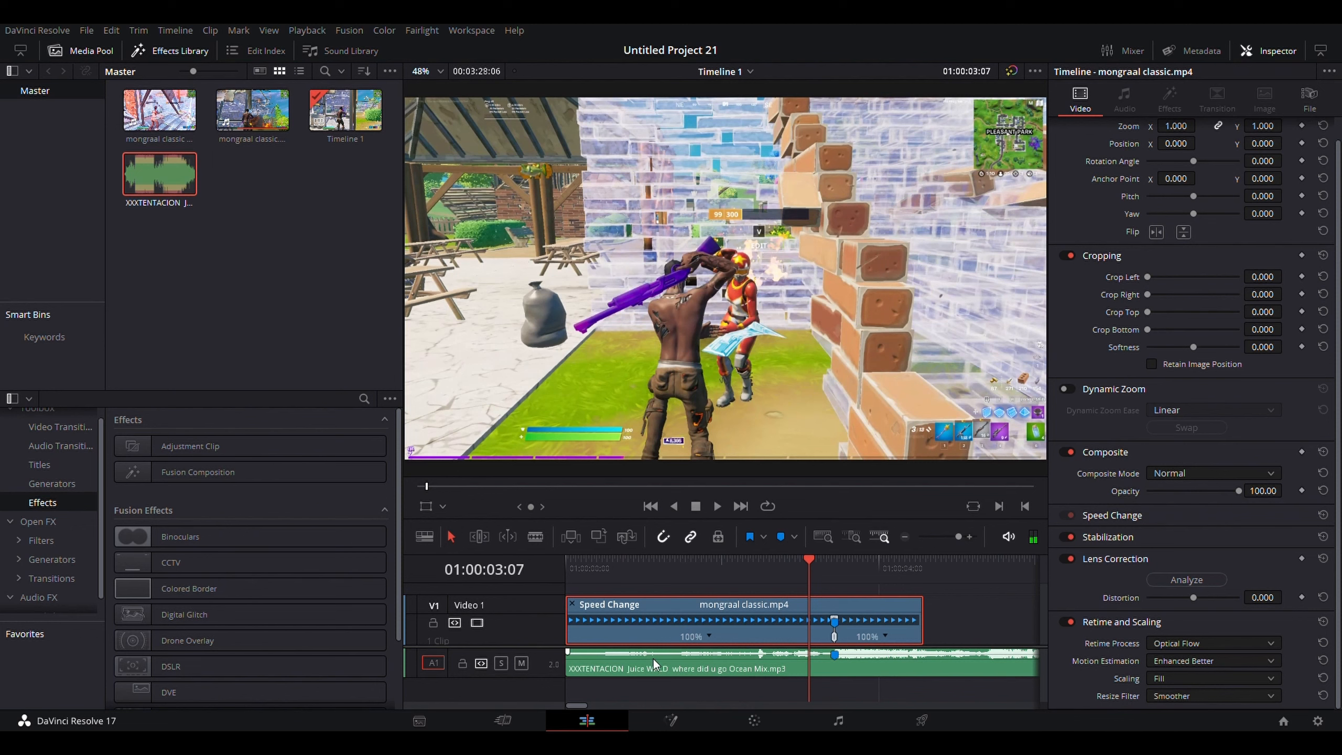
{"action": "key", "text": "Left"}
{"action": "key", "text": "Left"}
{"action": "key", "text": "Left"}
{"action": "key", "text": "Left"}
{"action": "key", "text": "Left"}
{"action": "key", "text": "Left"}
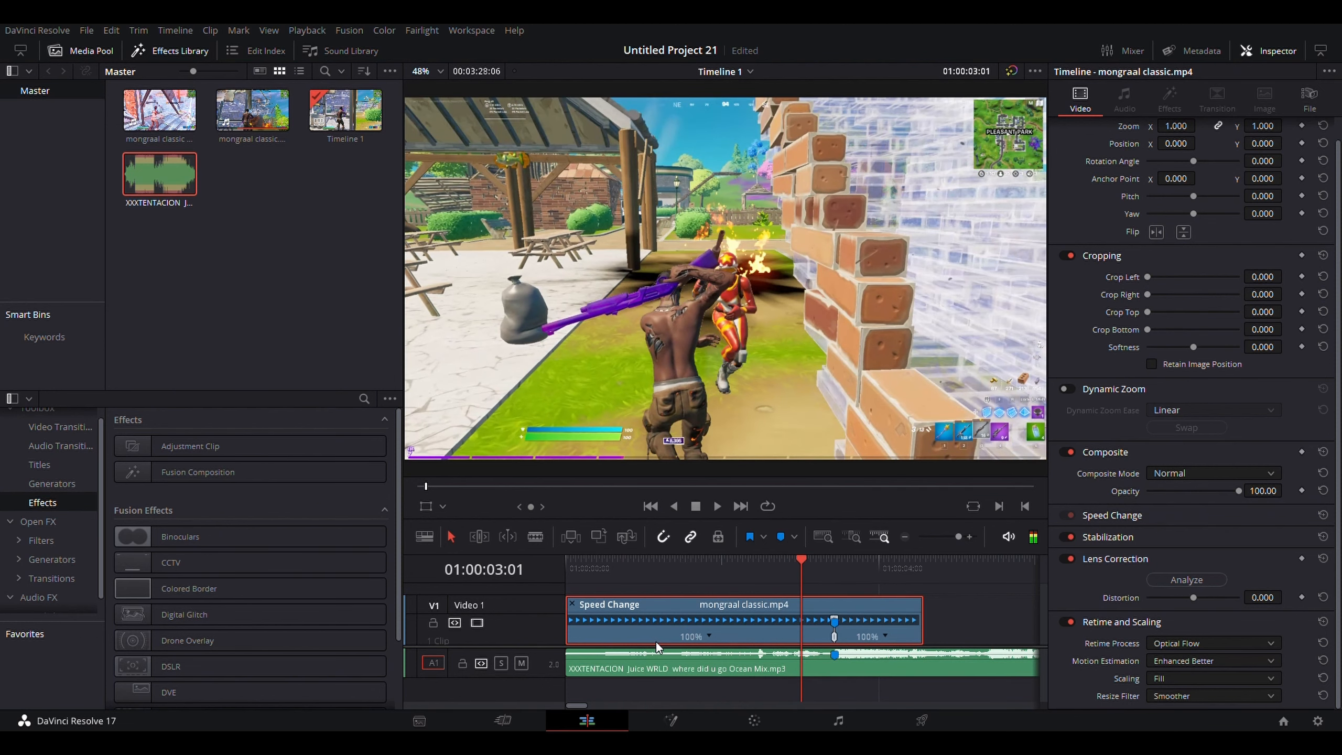
{"action": "key", "text": "Left"}
{"action": "key", "text": "Left"}
{"action": "key", "text": "Left"}
{"action": "key", "text": "Left"}
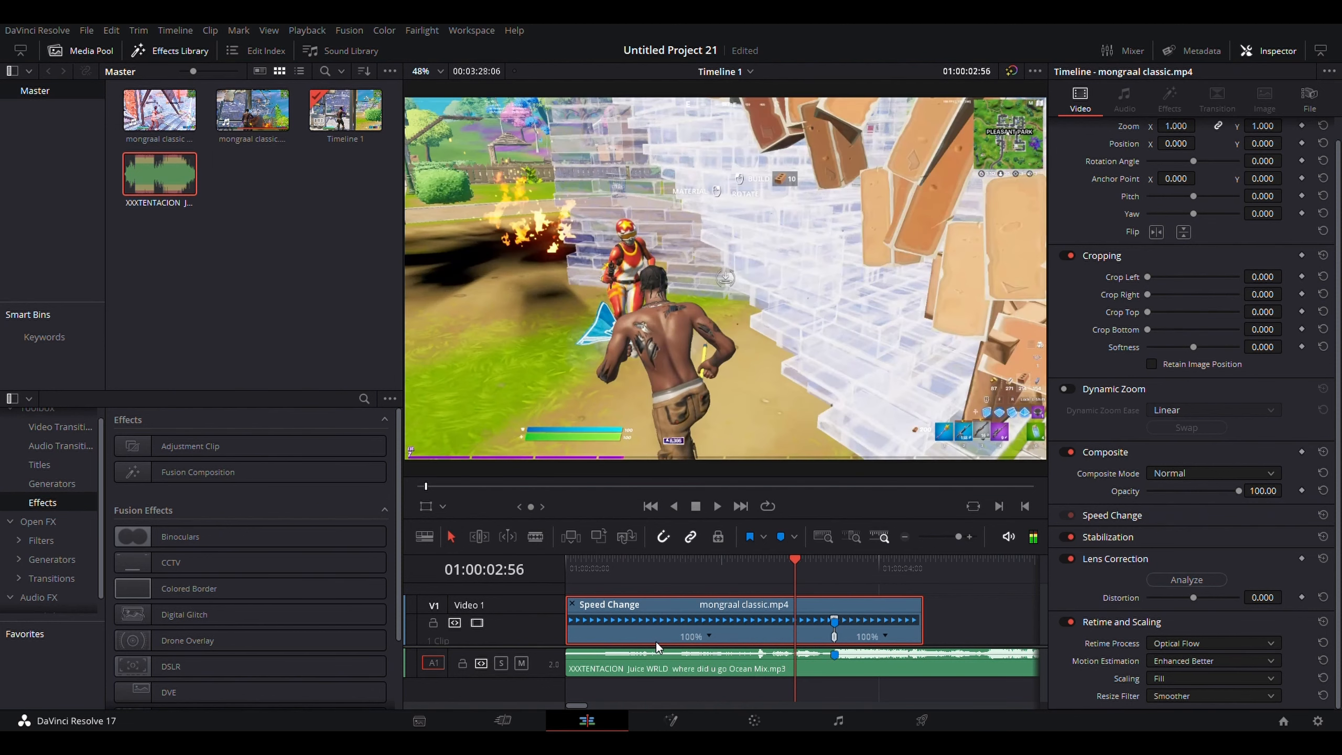
{"action": "key", "text": "Right"}
{"action": "key", "text": "Right"}
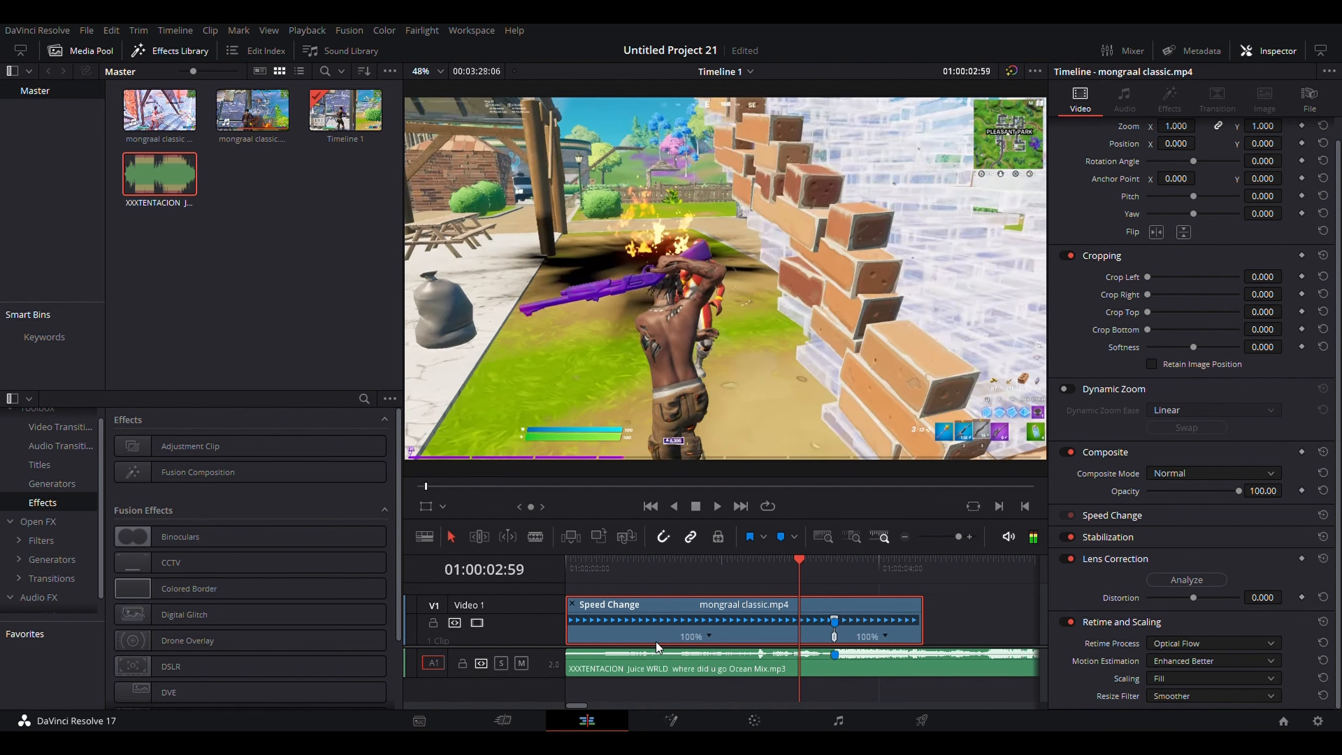
{"action": "key", "text": "Right"}
{"action": "key", "text": "Right"}
{"action": "key", "text": "Right"}
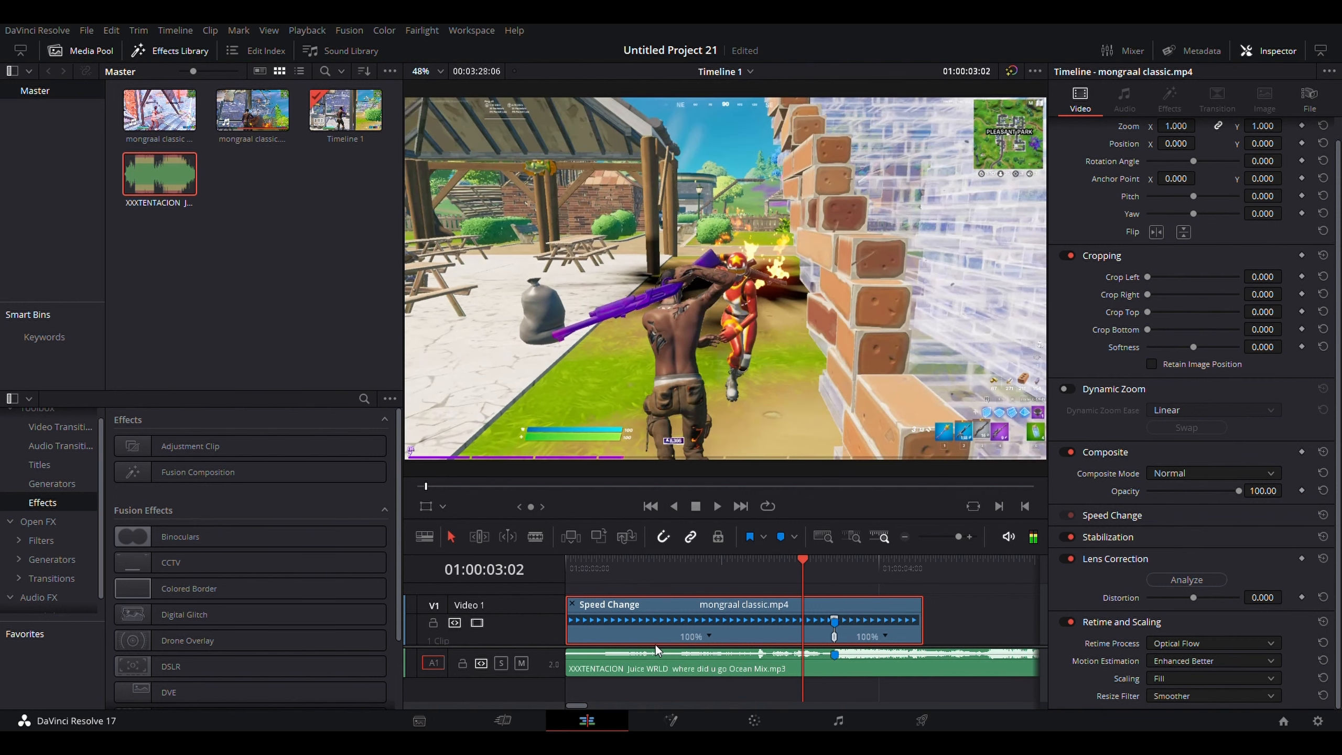
{"action": "key", "text": "Left"}
{"action": "key", "text": "Left"}
{"action": "key", "text": "Left"}
{"action": "key", "text": "Left"}
{"action": "key", "text": "Right"}
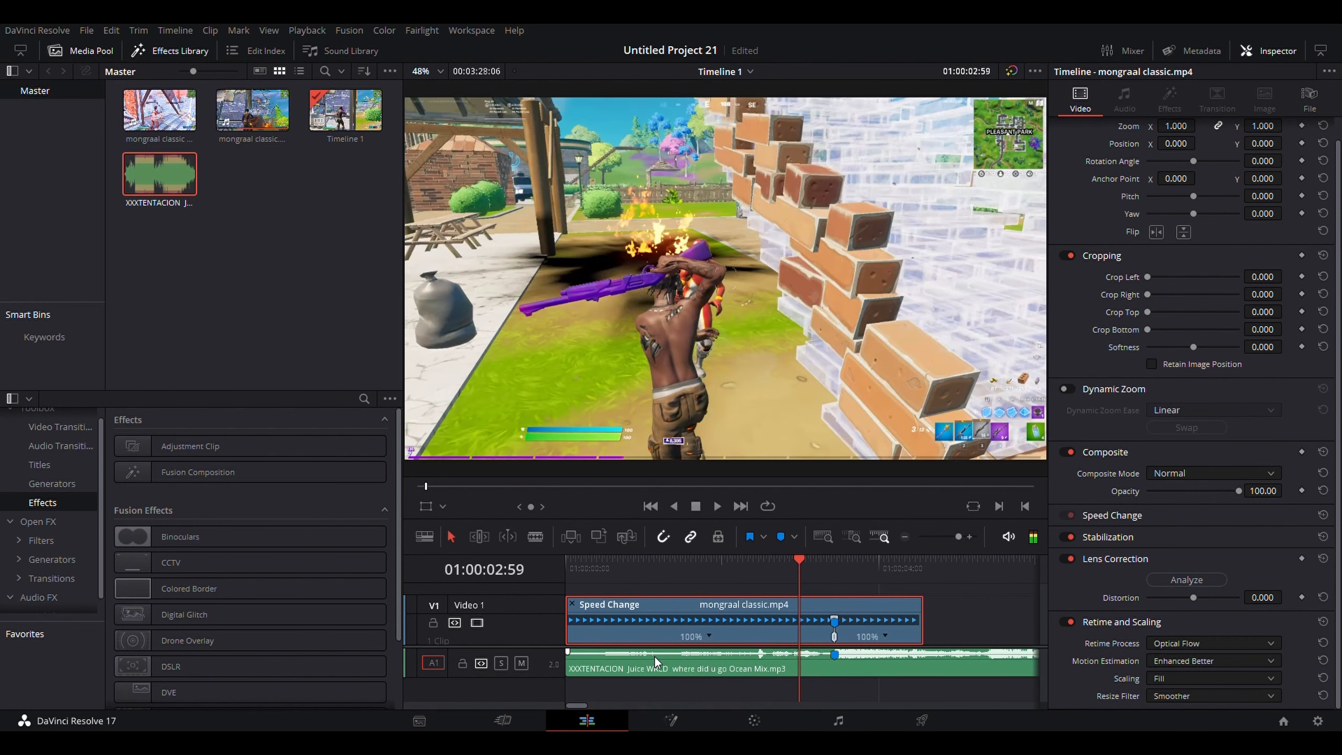
{"action": "left_click", "coordinate": [710, 636]}
{"action": "left_click", "coordinate": [734, 616]}
Add a third speed point to the video clip at 01:00:03:13, between the two existing speed points
{"action": "left_click_drag", "start_coordinate": [800, 557], "coordinate": [818, 567]}
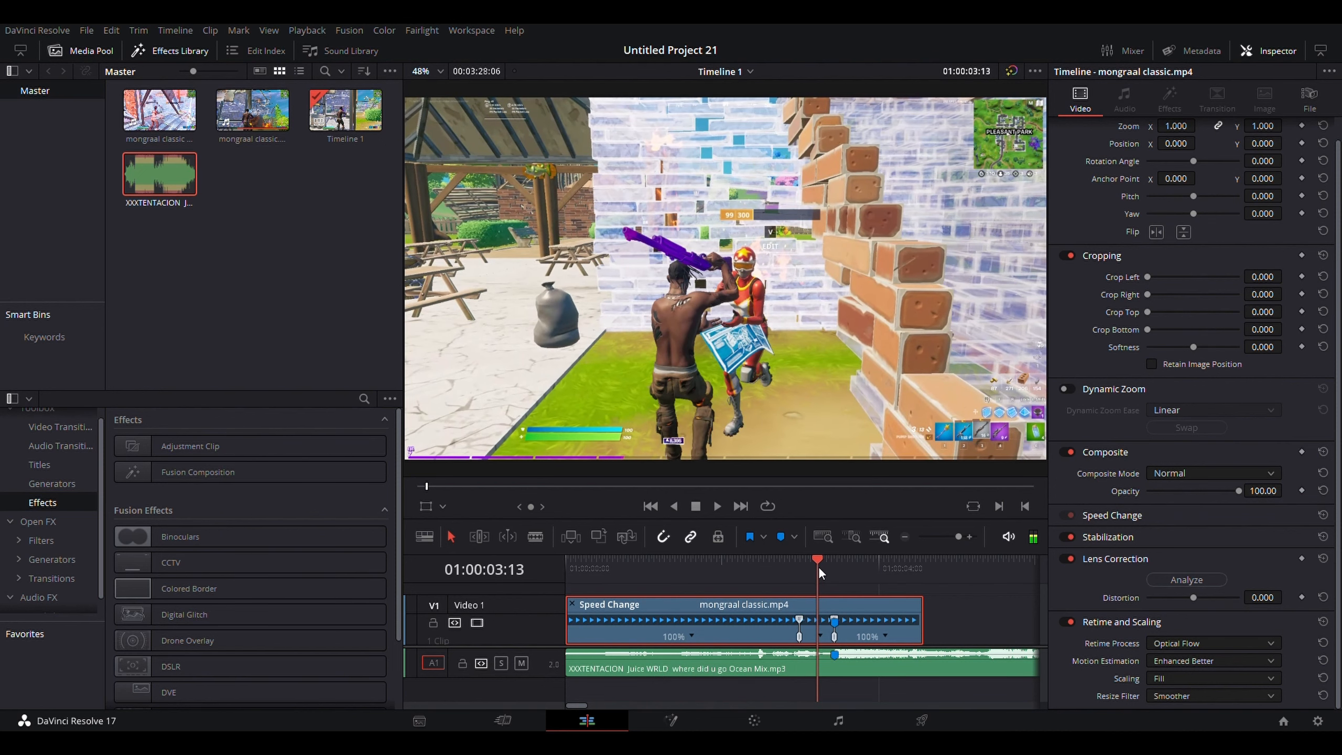
{"action": "left_click", "coordinate": [821, 635]}
{"action": "left_click", "coordinate": [843, 614]}
Set the two clip segments between the speed points to 25% and 200%, and the segment after the last point to 25%
{"action": "left_click_drag", "start_coordinate": [951, 536], "coordinate": [966, 535]}
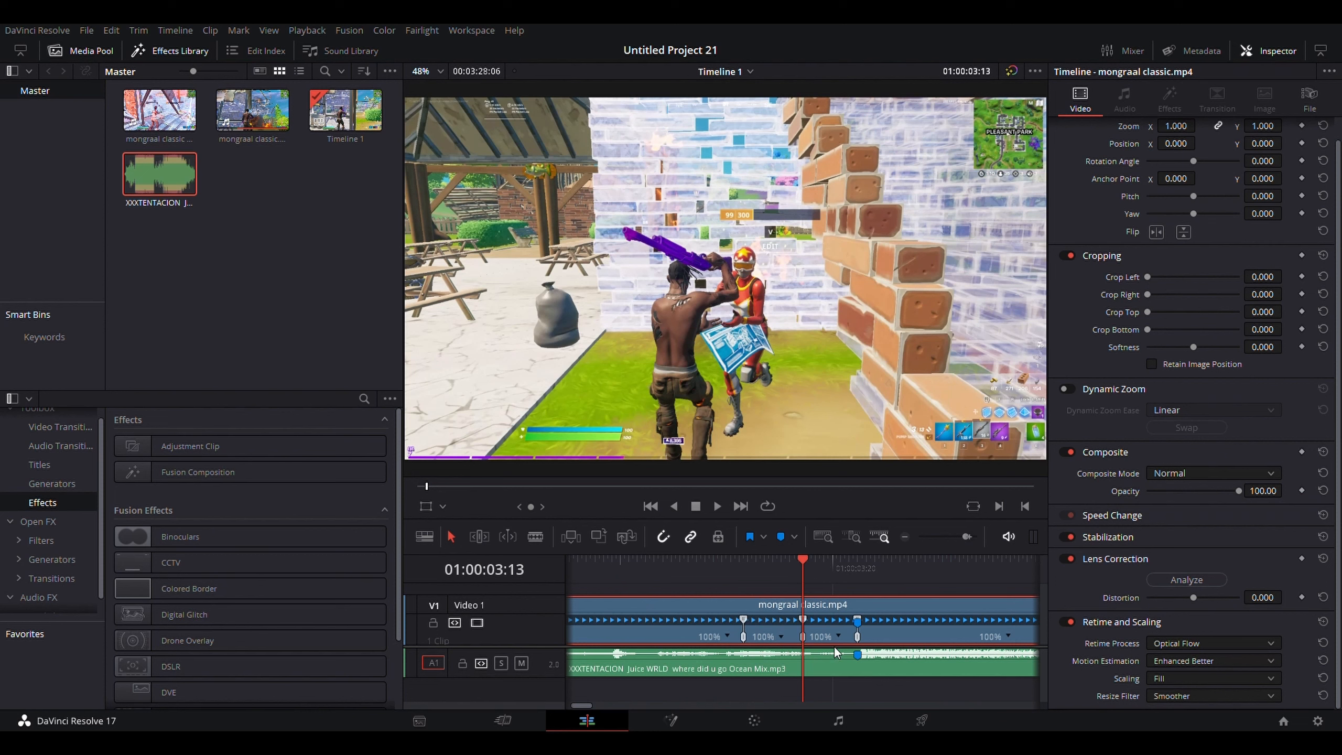
{"action": "left_click", "coordinate": [928, 633]}
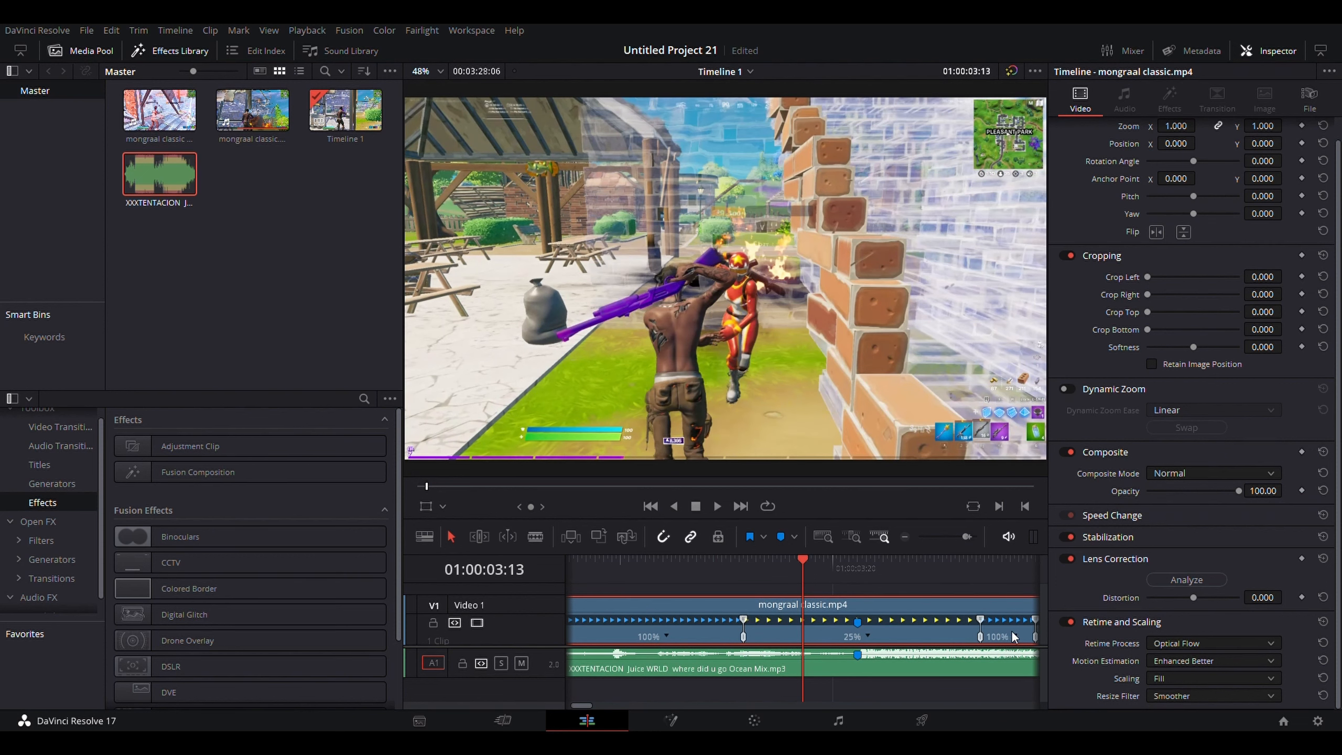
{"action": "key", "text": "ctrl+s"}
{"action": "key", "text": "ctrl+z"}
{"action": "double_click", "coordinate": [1020, 634]}
{"action": "double_click", "coordinate": [1022, 620]}
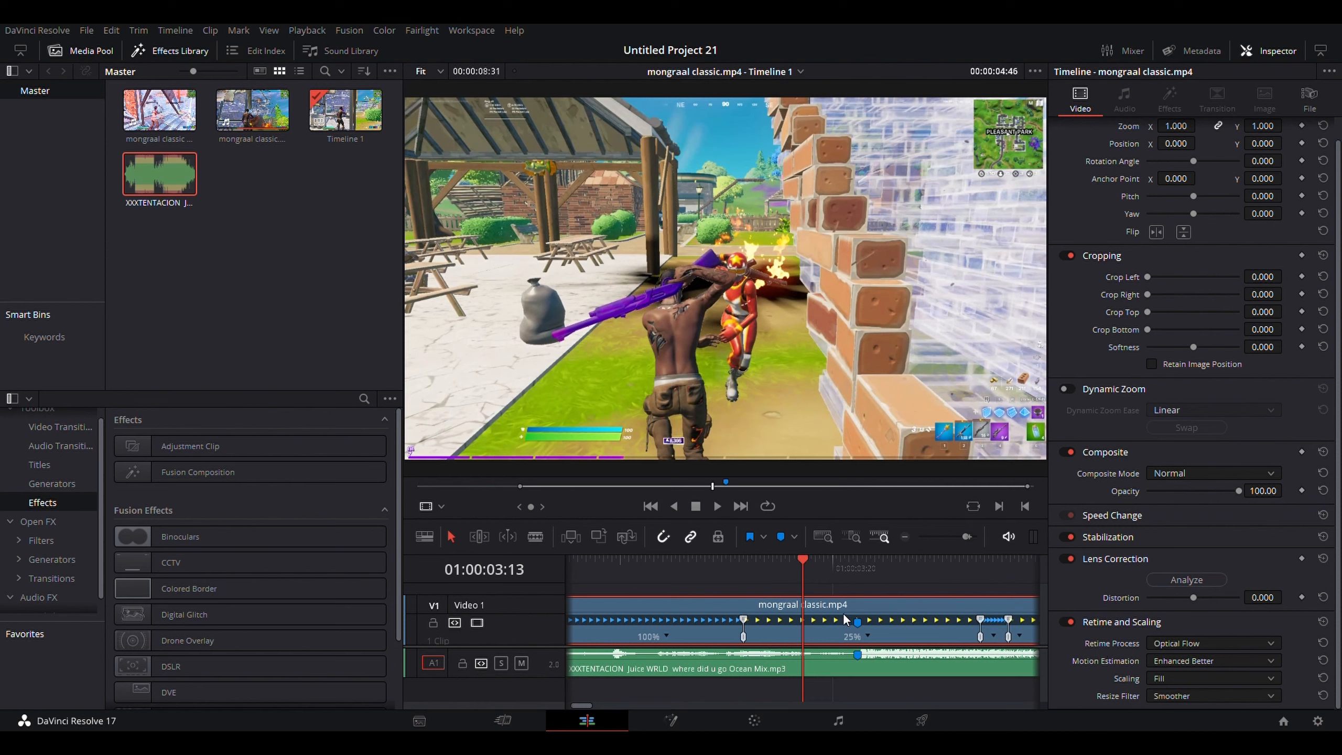
Move the middle speed point back before the marker to shorten the first slow section, and shift the last speed point slightly past the marker
{"action": "left_click_drag", "start_coordinate": [977, 631], "coordinate": [806, 633]}
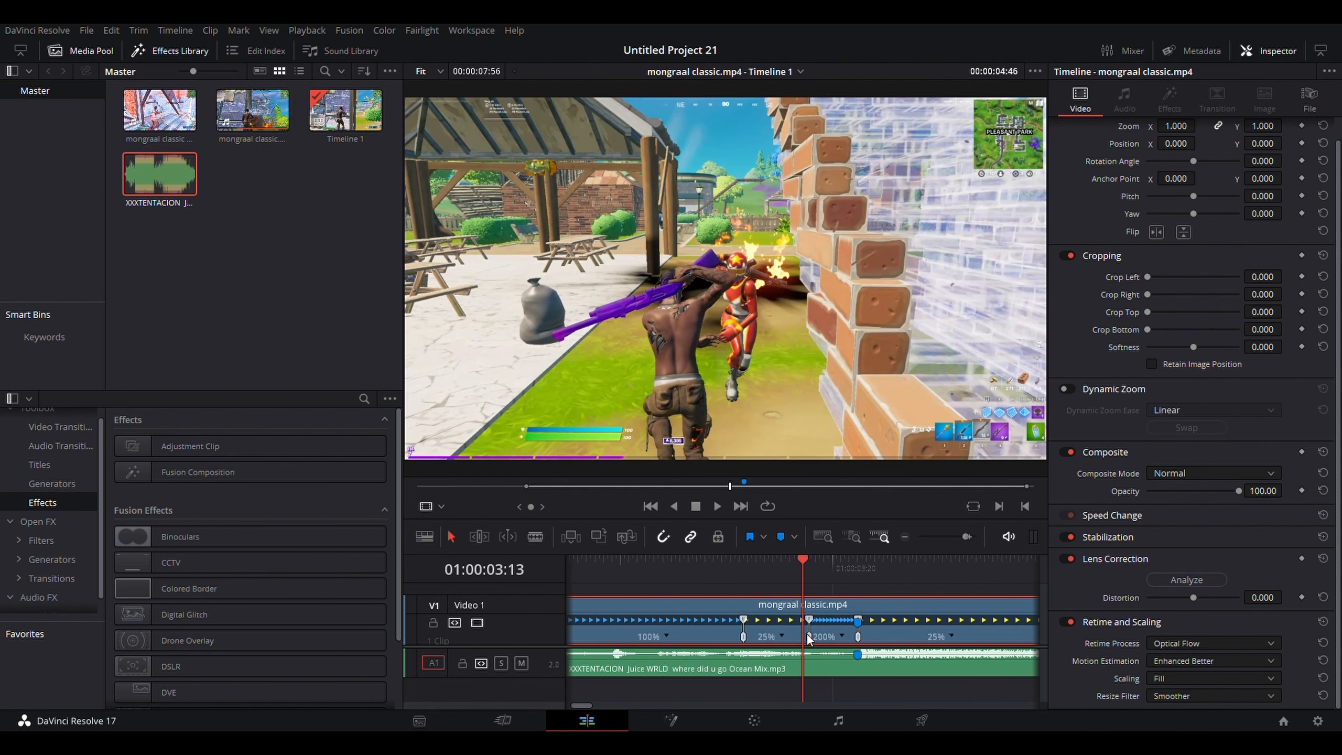
{"action": "left_click", "coordinate": [858, 638]}
{"action": "left_click_drag", "start_coordinate": [864, 637], "coordinate": [866, 636]}
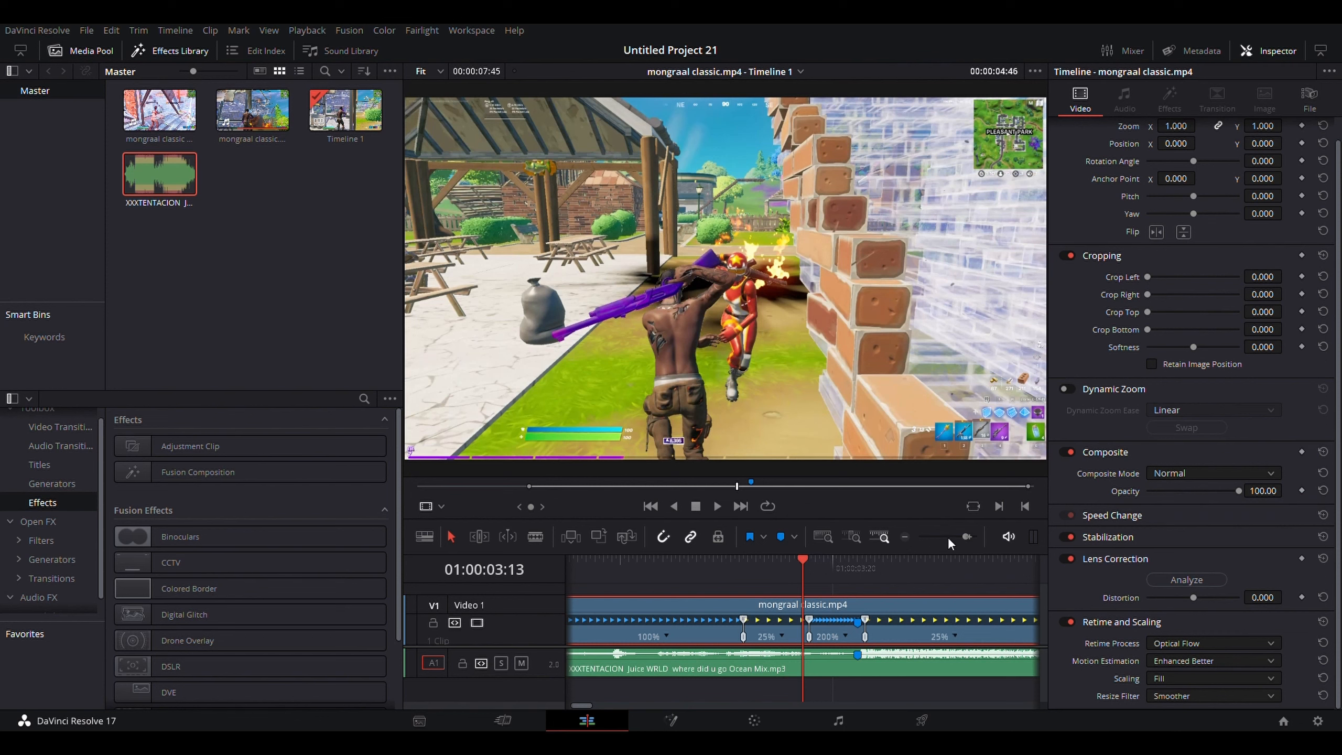
Play the retimed clip with the song from the start of the timeline through the shot
{"action": "left_click_drag", "start_coordinate": [948, 537], "coordinate": [954, 542]}
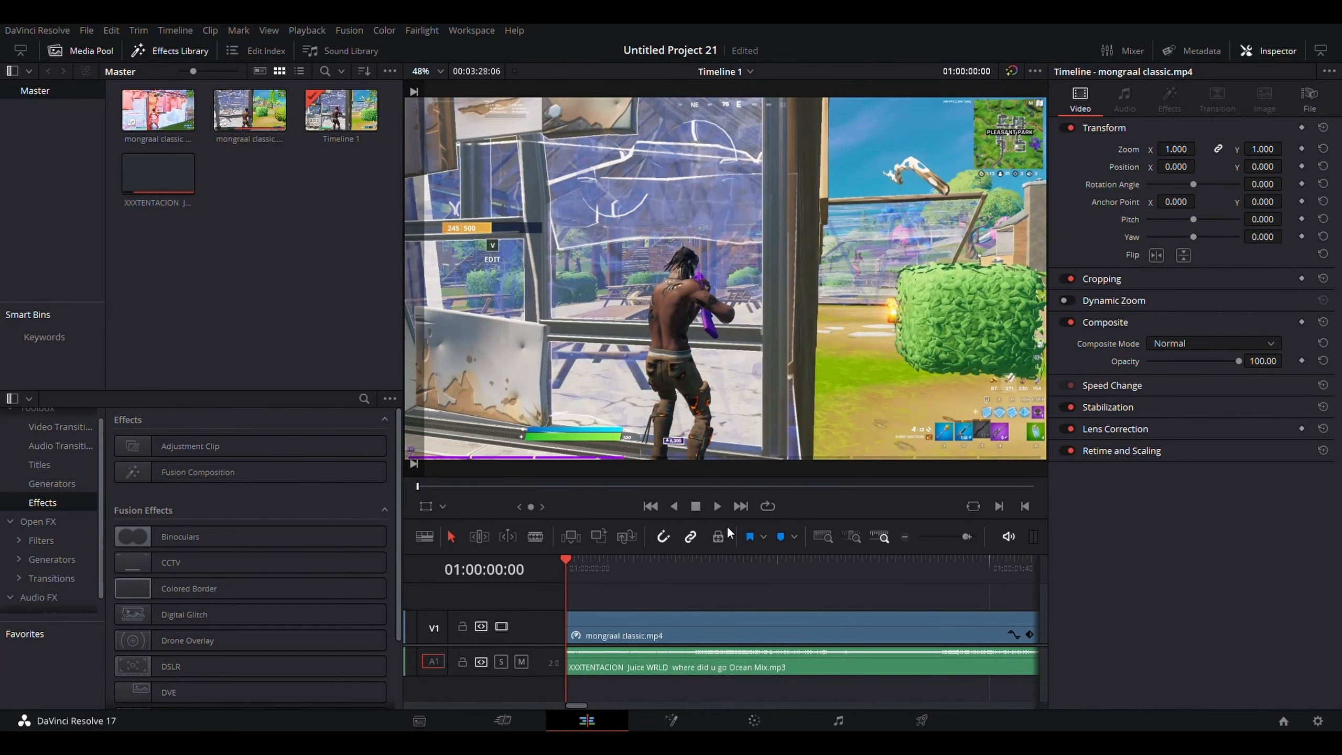
{"action": "mouse_move", "coordinate": [561, 565]}
{"action": "left_mouse_down"}
{"action": "mouse_move", "coordinate": [736, 570]}
{"action": "mouse_move", "coordinate": [561, 567]}
{"action": "left_mouse_up"}
{"action": "left_click", "coordinate": [717, 505]}
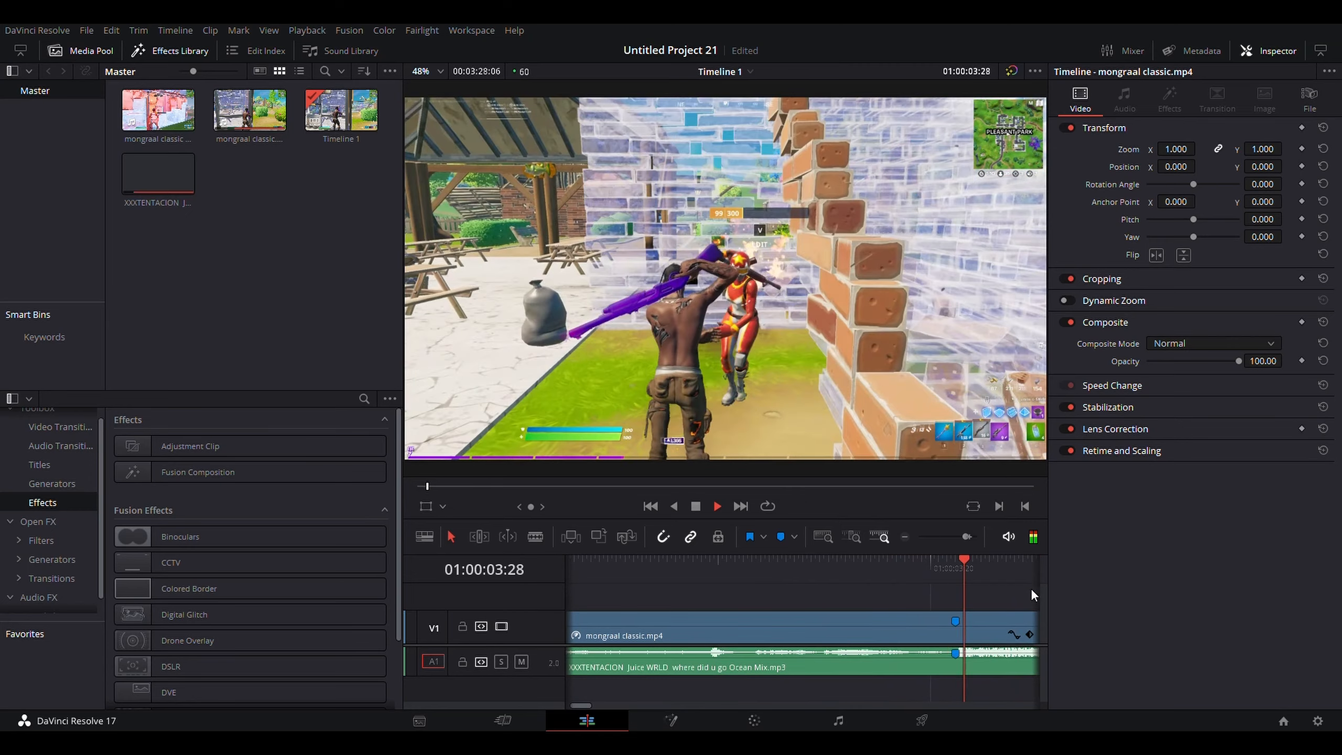
{"action": "left_click", "coordinate": [693, 508]}
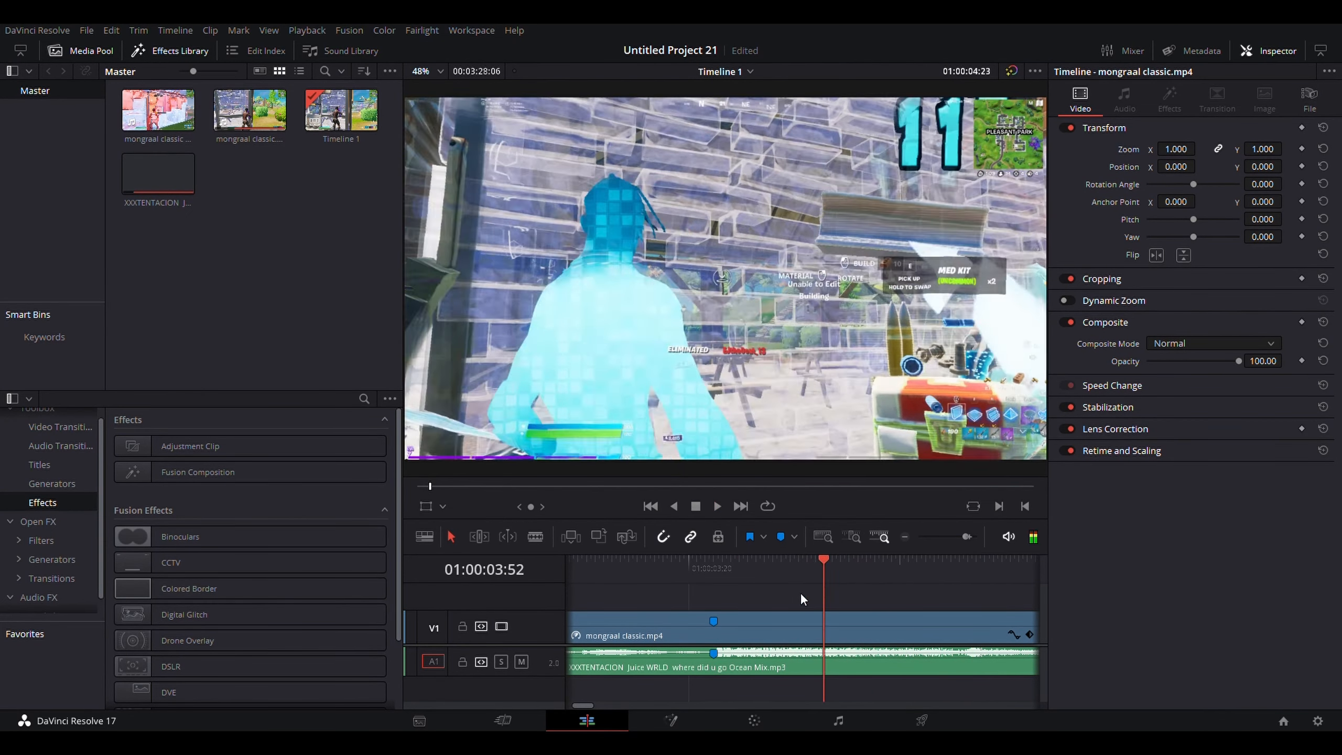
Check the video clip's speed segments in its retime controls and hide the controls again
{"action": "left_click", "coordinate": [956, 537]}
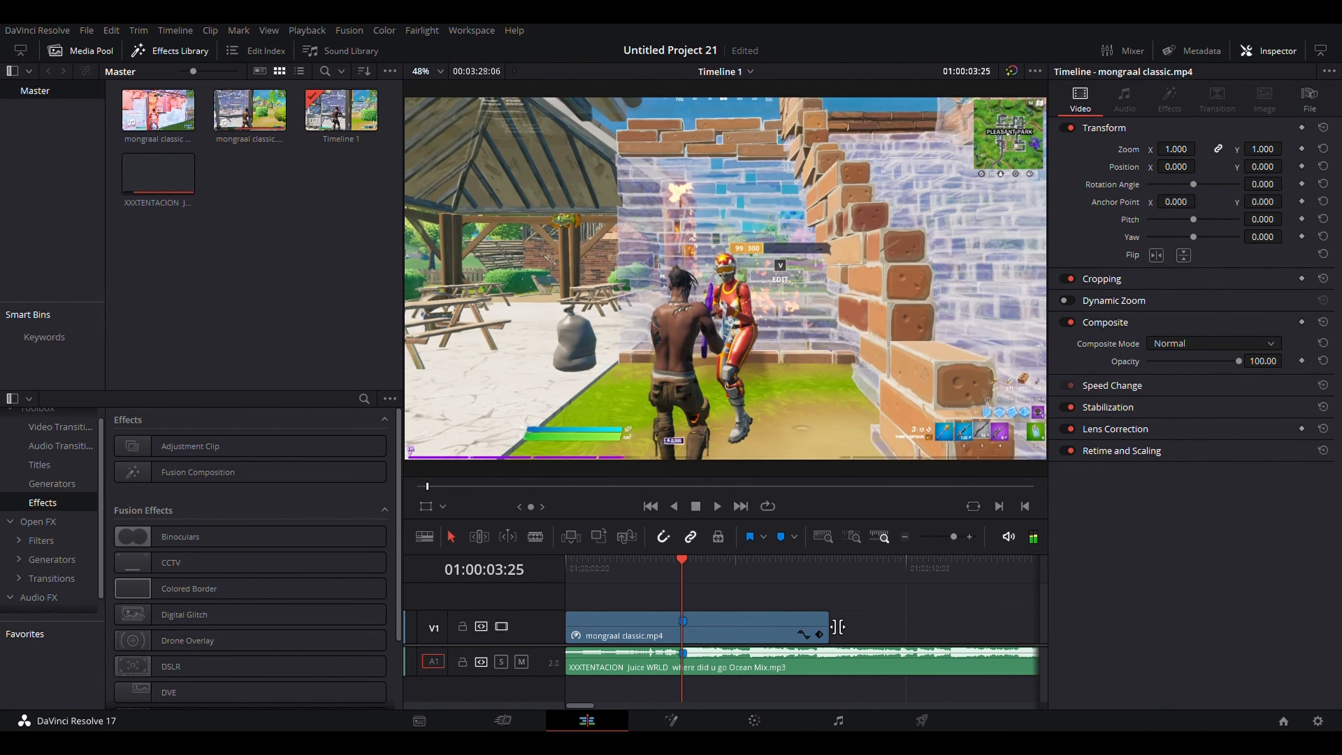
{"action": "left_click", "coordinate": [746, 628]}
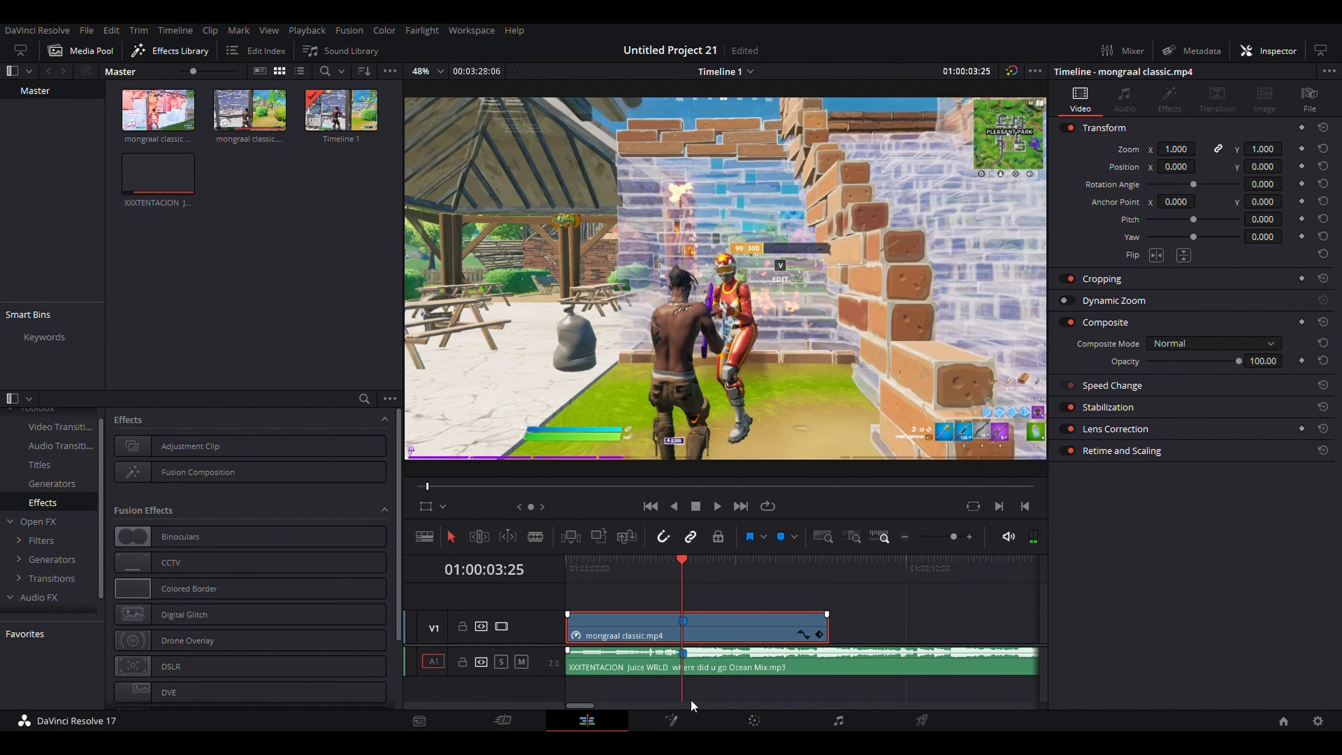
{"action": "key", "text": "ctrl+r"}
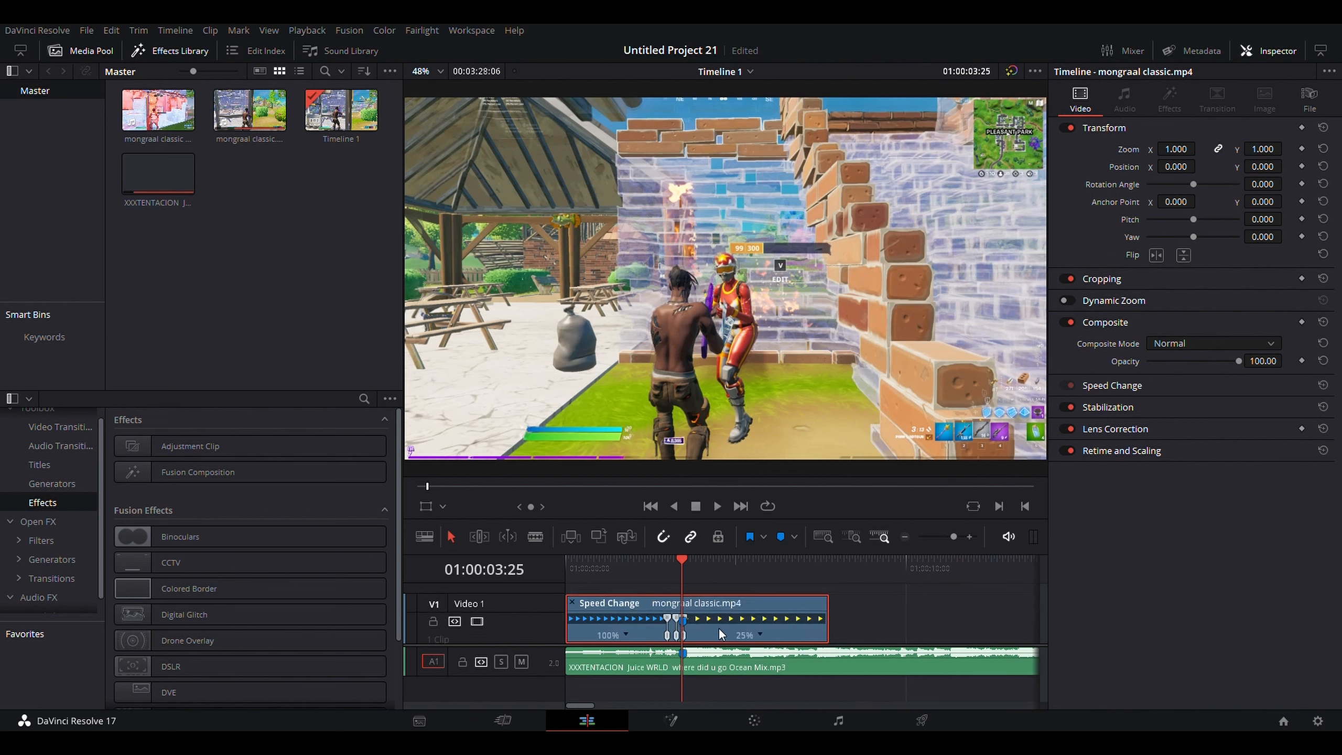
{"action": "key", "text": "ctrl+r"}
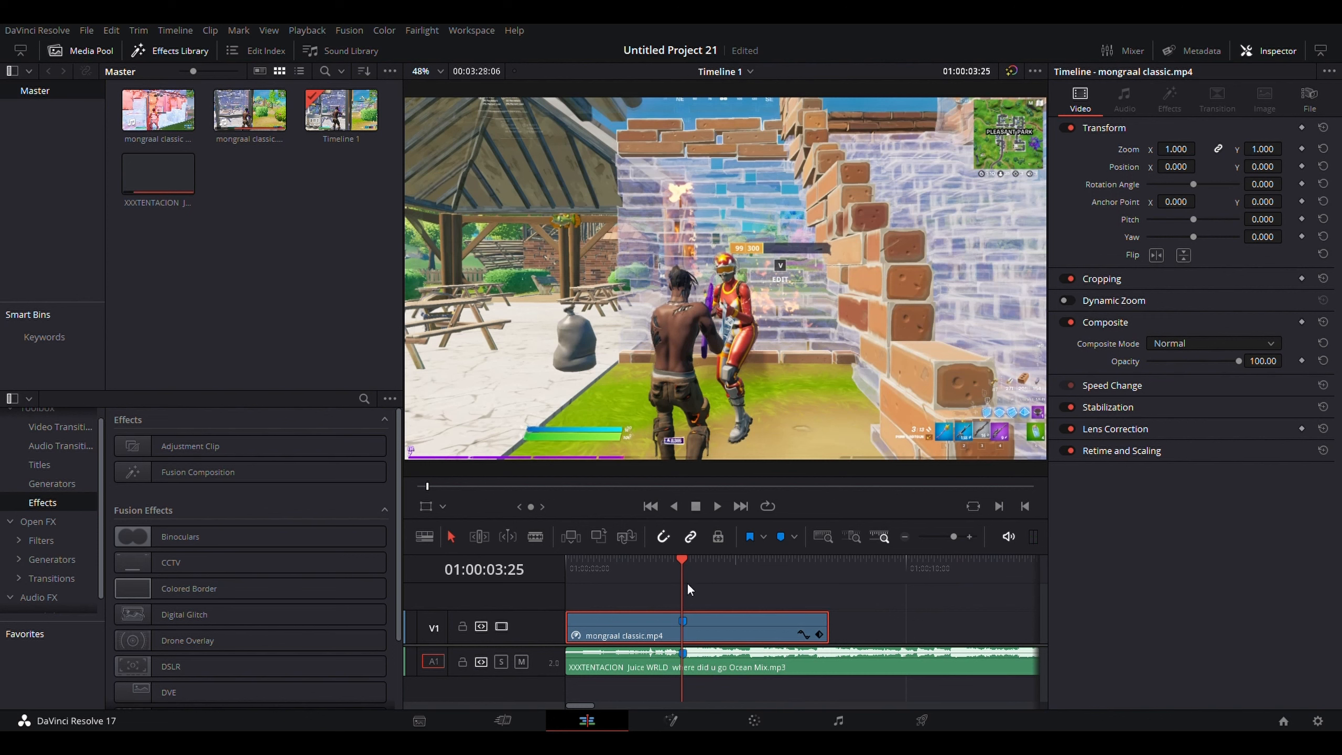
Play the clip past the shot and trim its end back to about 01:00:04:09
{"action": "left_click", "coordinate": [681, 562]}
{"action": "left_click_drag", "start_coordinate": [694, 562], "coordinate": [698, 565]}
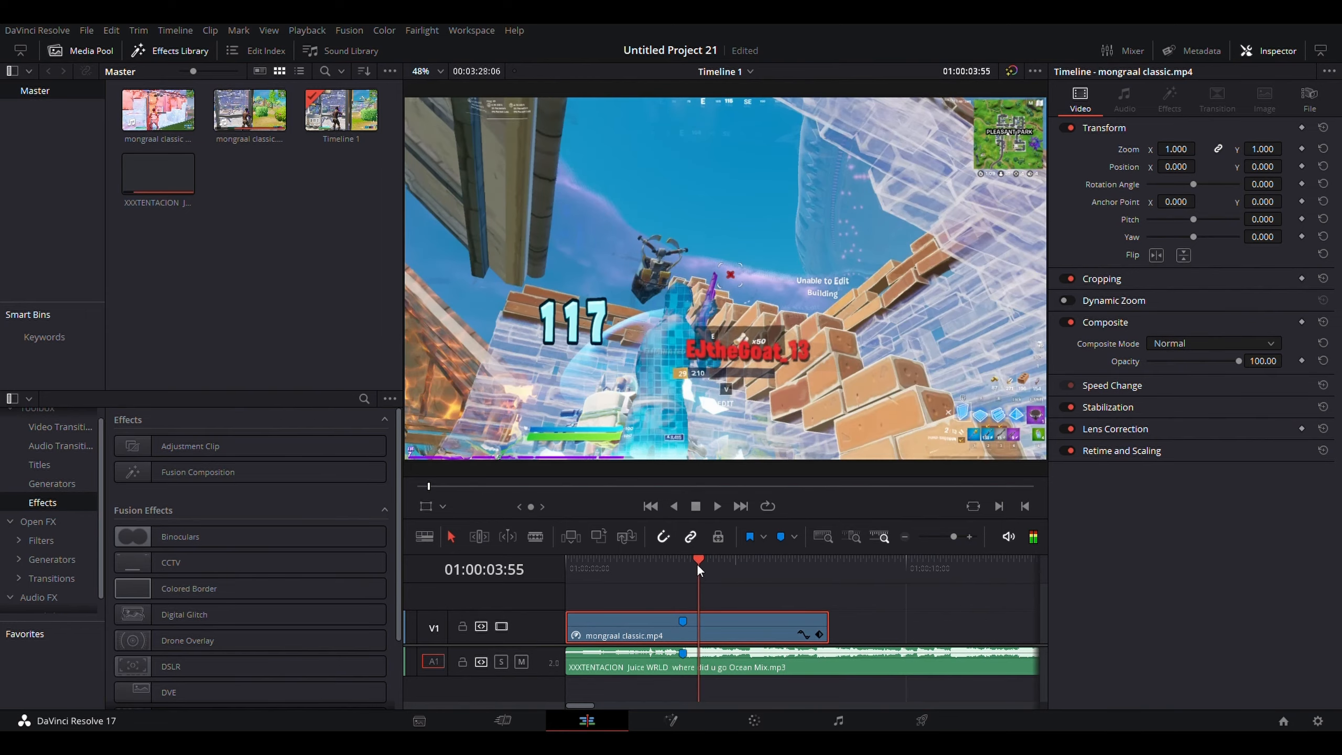
{"action": "left_click", "coordinate": [719, 505]}
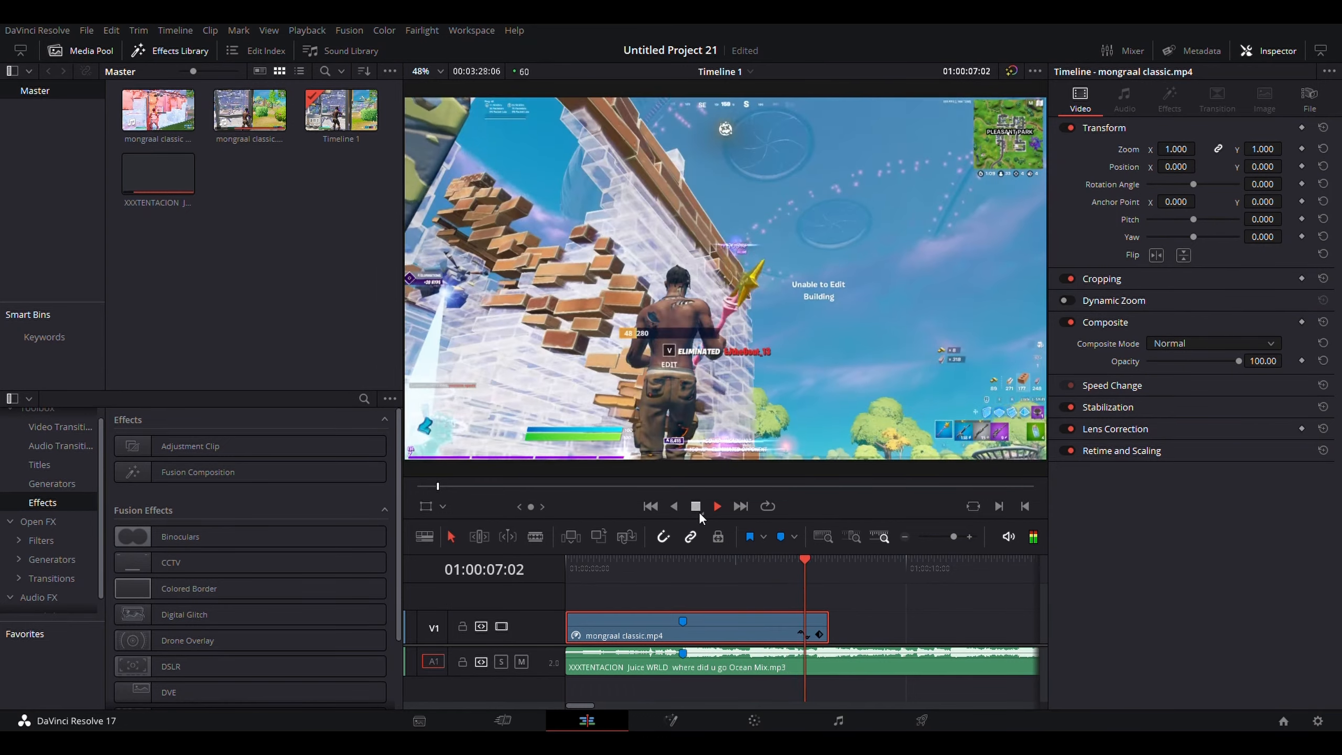
{"action": "left_click", "coordinate": [696, 507]}
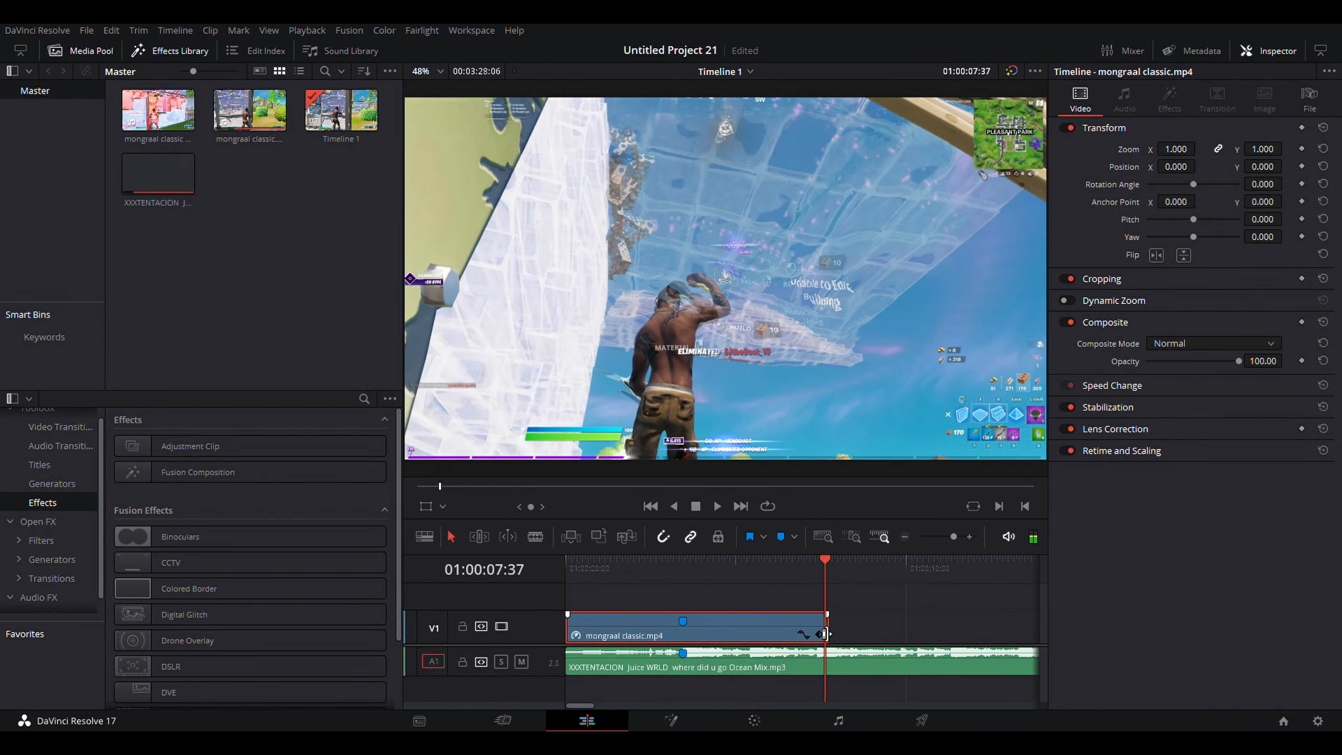
{"action": "left_click_drag", "start_coordinate": [826, 634], "coordinate": [703, 629]}
Review the trimmed end of the clip by scrubbing and playing it from about 01:00:03:36
{"action": "left_click", "coordinate": [692, 566]}
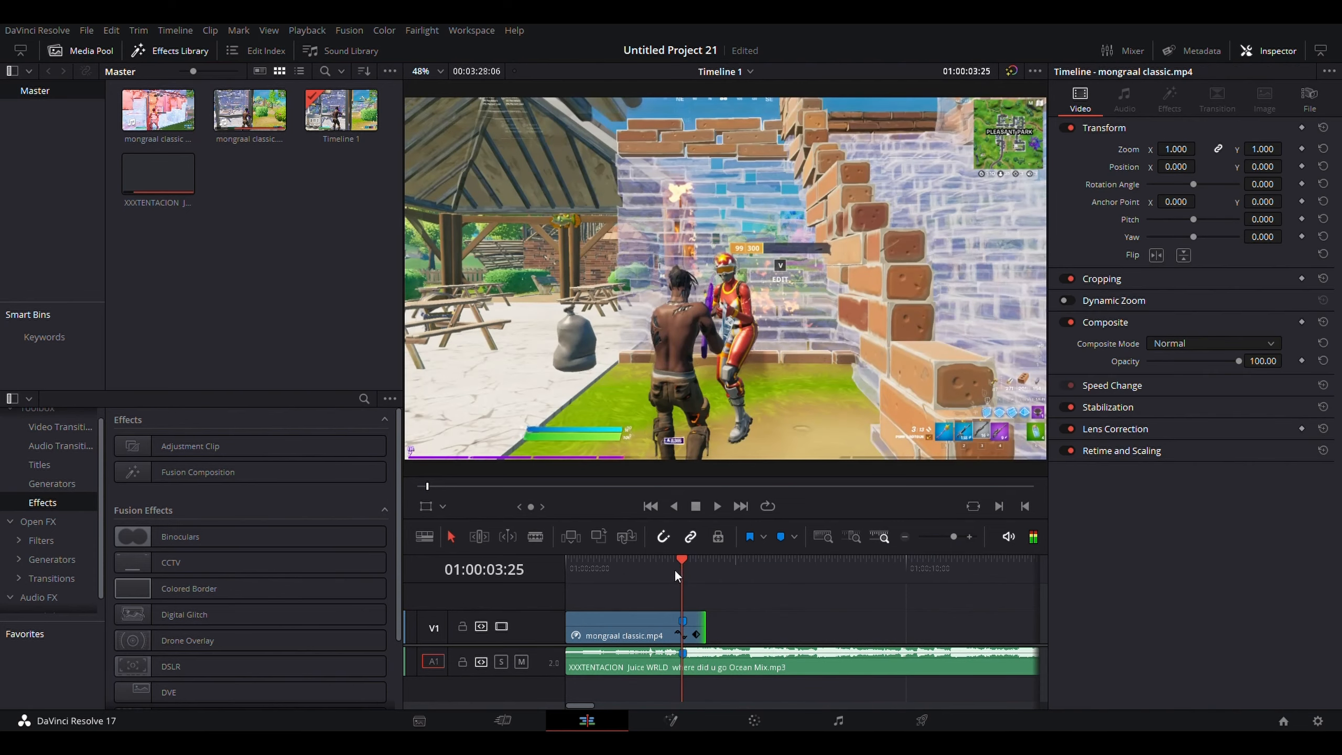
{"action": "left_click", "coordinate": [699, 565]}
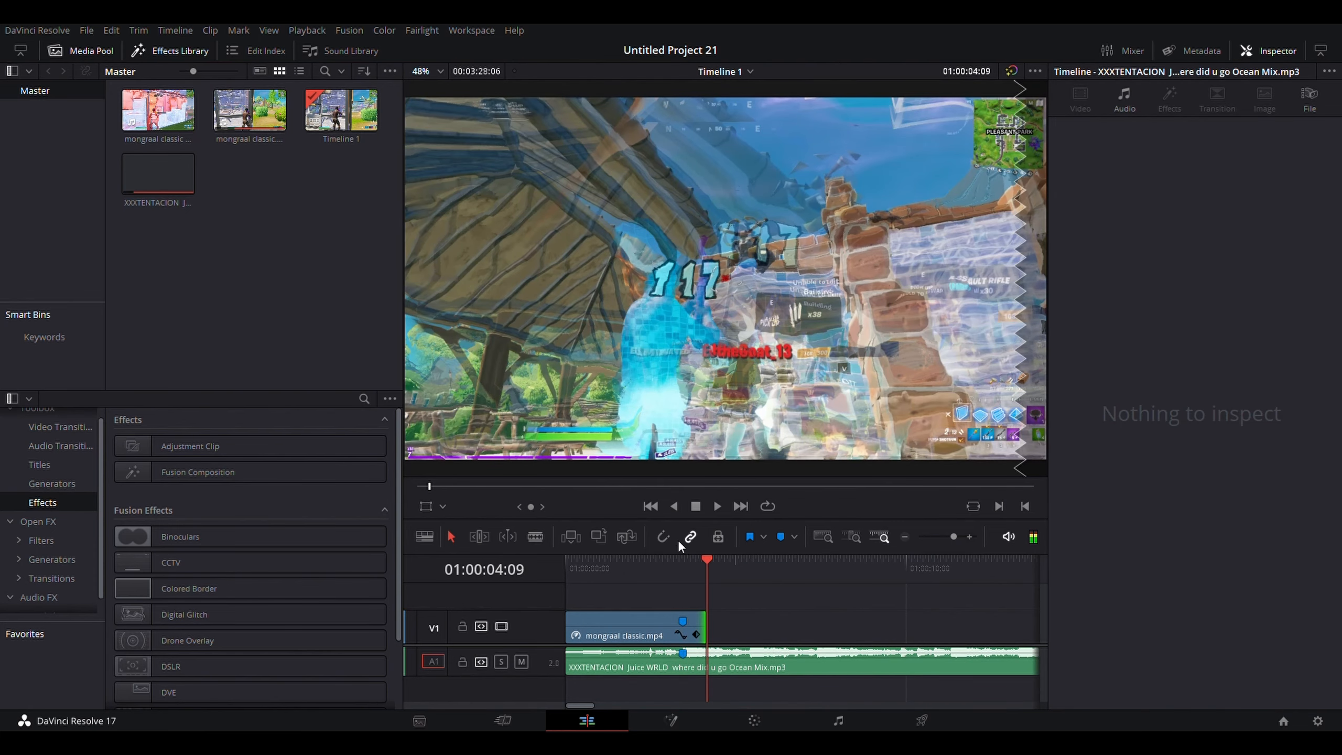
{"action": "left_click_drag", "start_coordinate": [708, 564], "coordinate": [688, 602]}
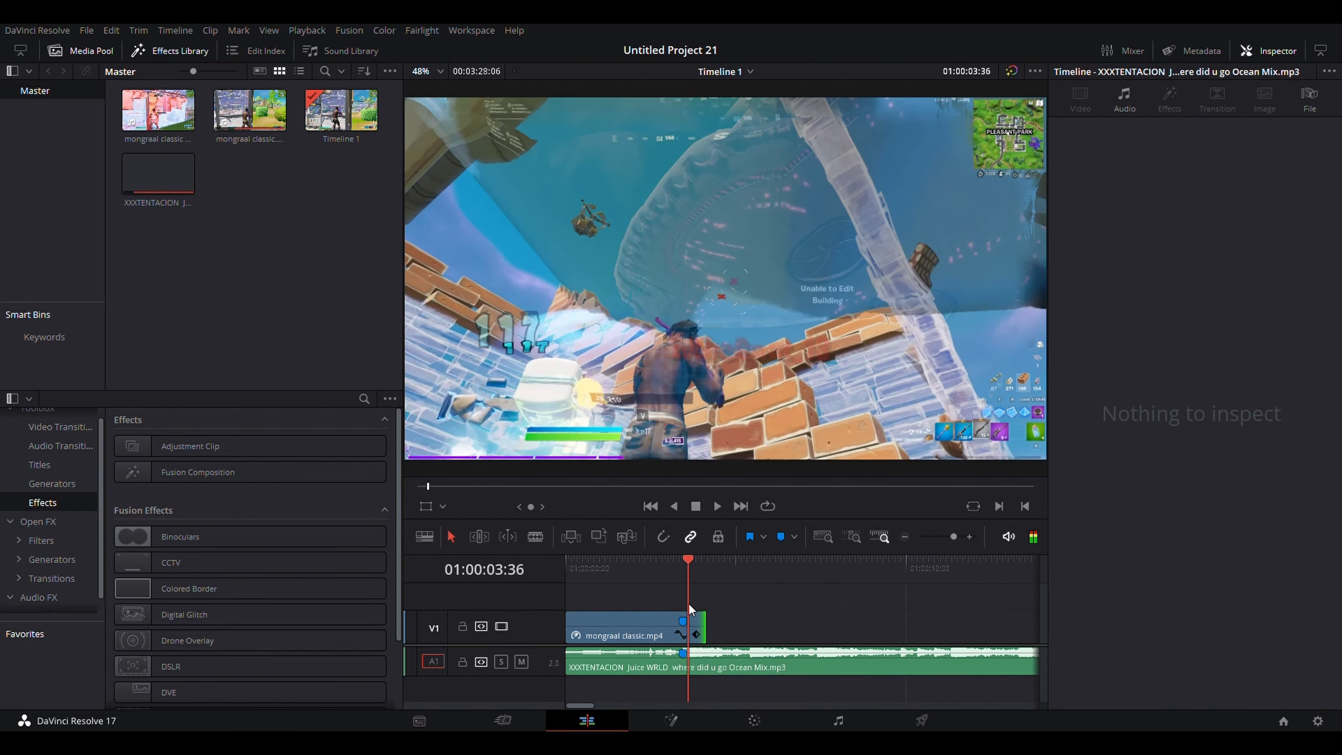
{"action": "left_click", "coordinate": [717, 505]}
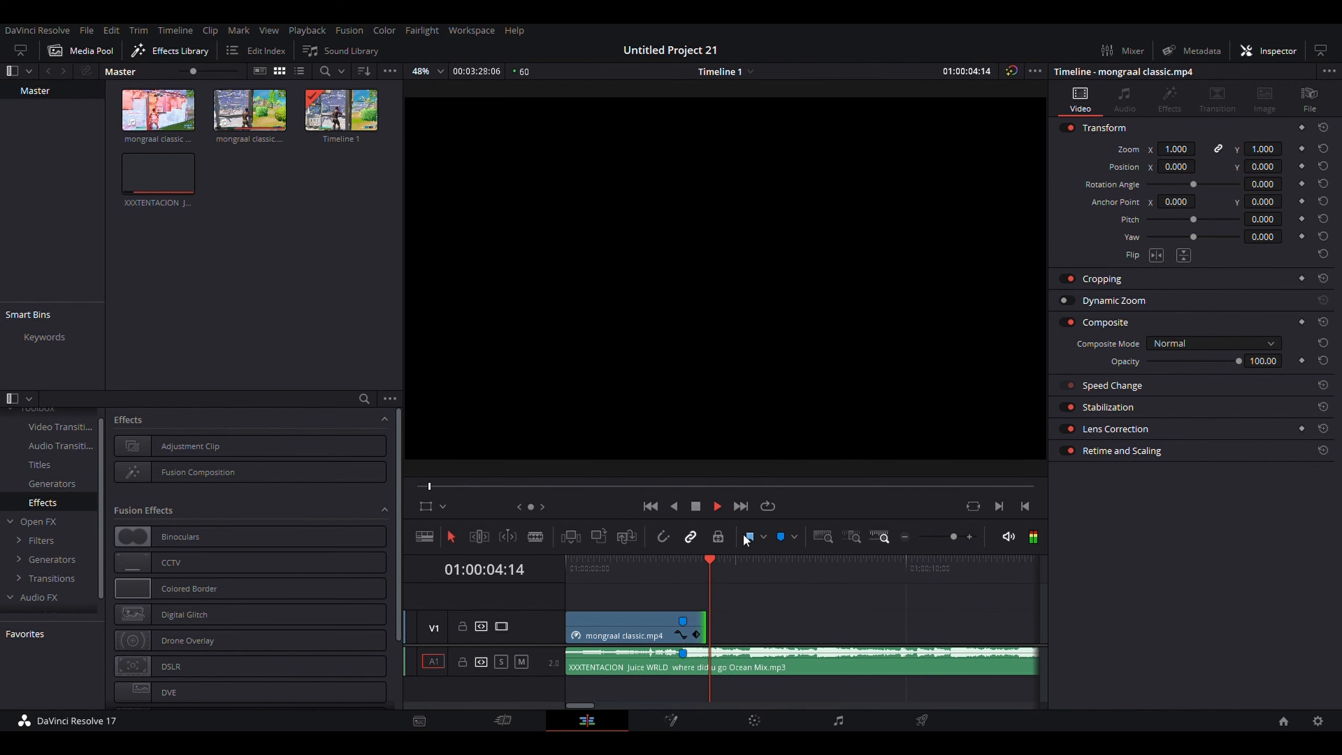
{"action": "left_click", "coordinate": [695, 506]}
{"action": "left_click_drag", "start_coordinate": [737, 564], "coordinate": [688, 587]}
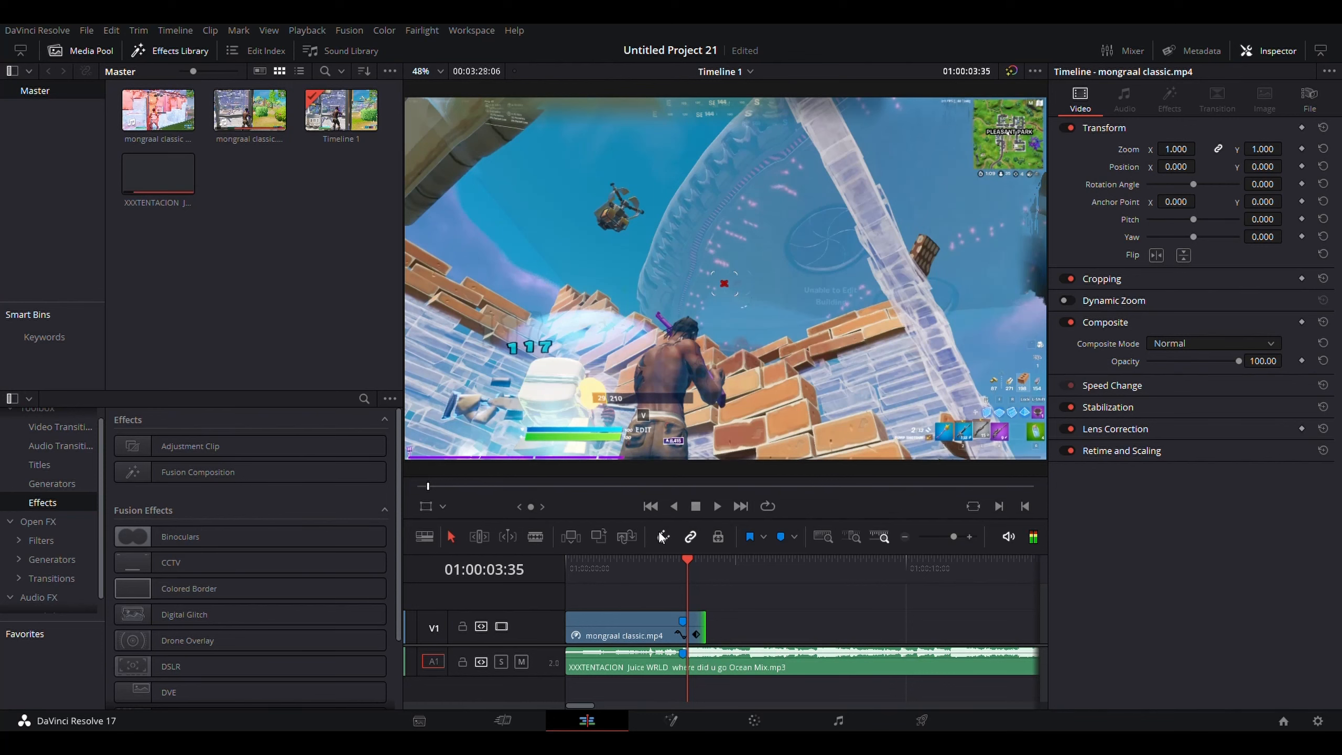
{"action": "left_click", "coordinate": [684, 571]}
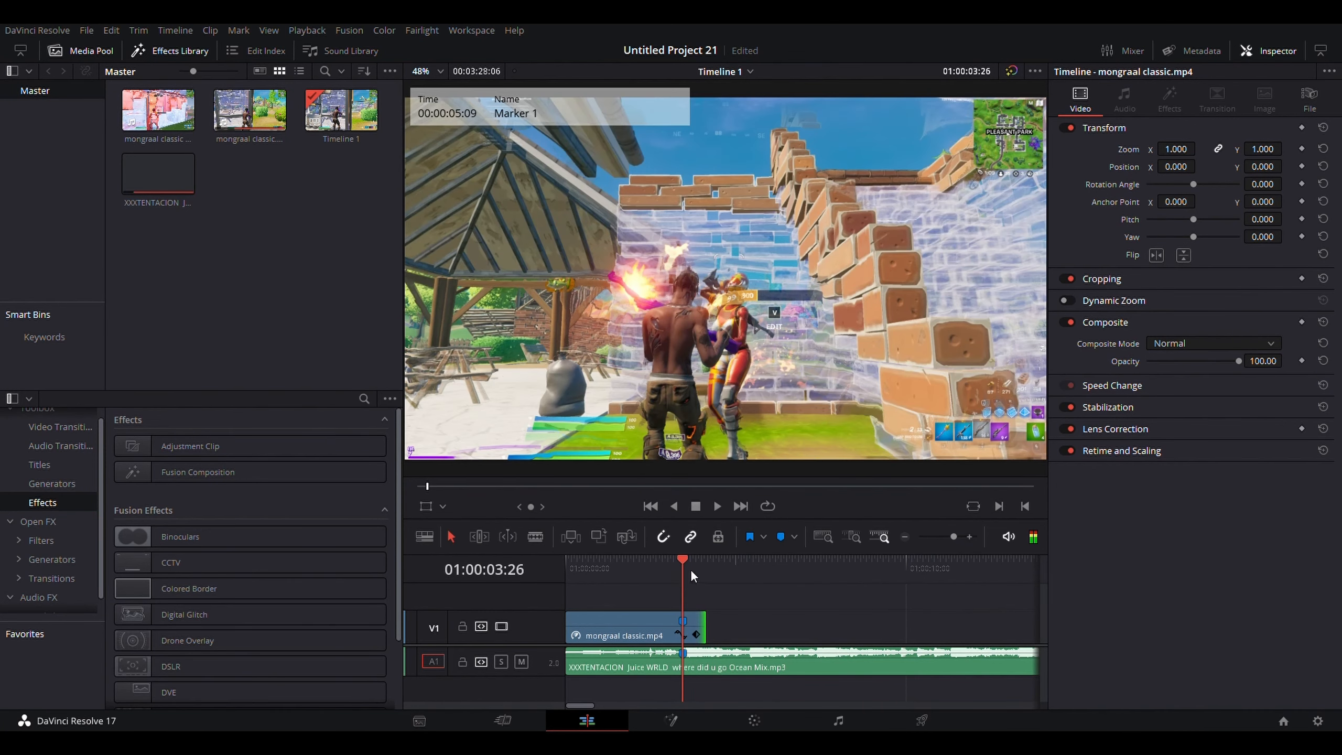
Find the frame where the shotgun is raised at 01:00:02:59 and add a marker to the video clip there
{"action": "left_click_drag", "start_coordinate": [690, 569], "coordinate": [668, 585]}
{"action": "key", "text": "Home"}
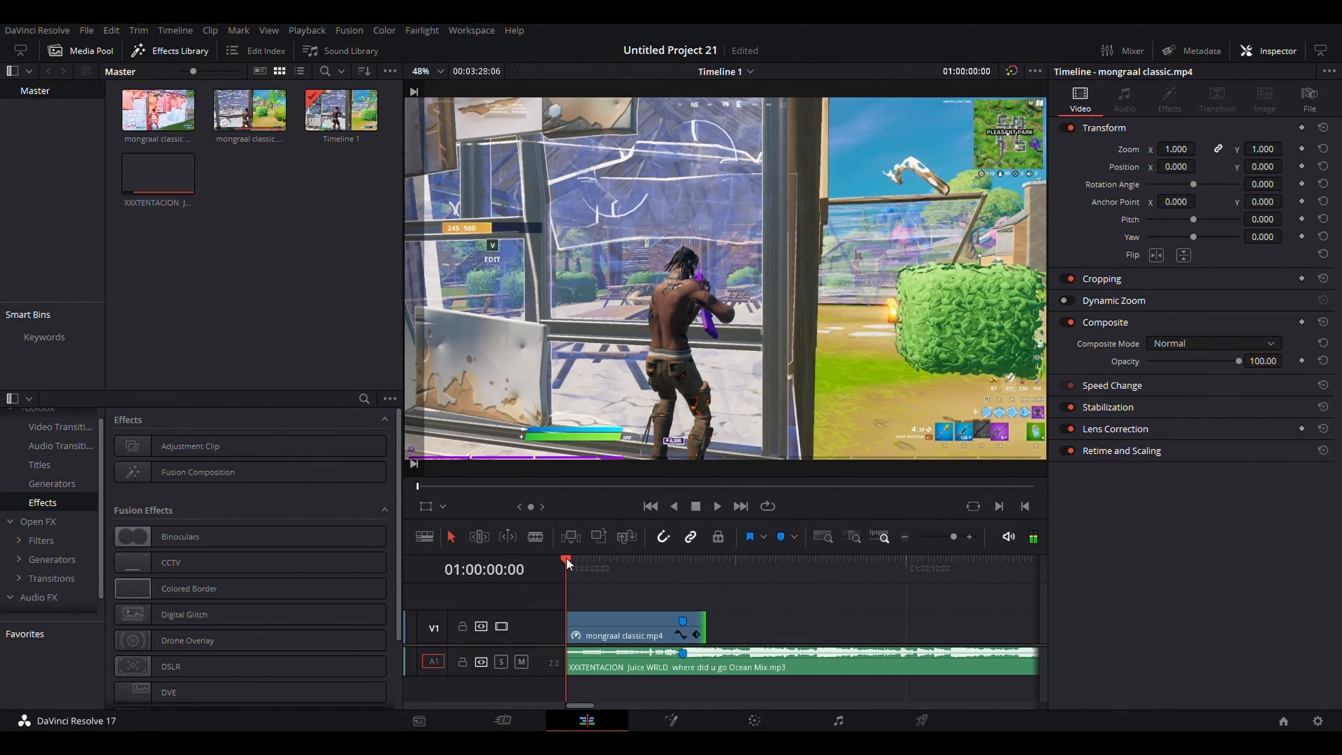
{"action": "left_click_drag", "start_coordinate": [565, 559], "coordinate": [667, 539]}
{"action": "key", "text": "Left"}
{"action": "key", "text": "Left"}
{"action": "key", "text": "Left"}
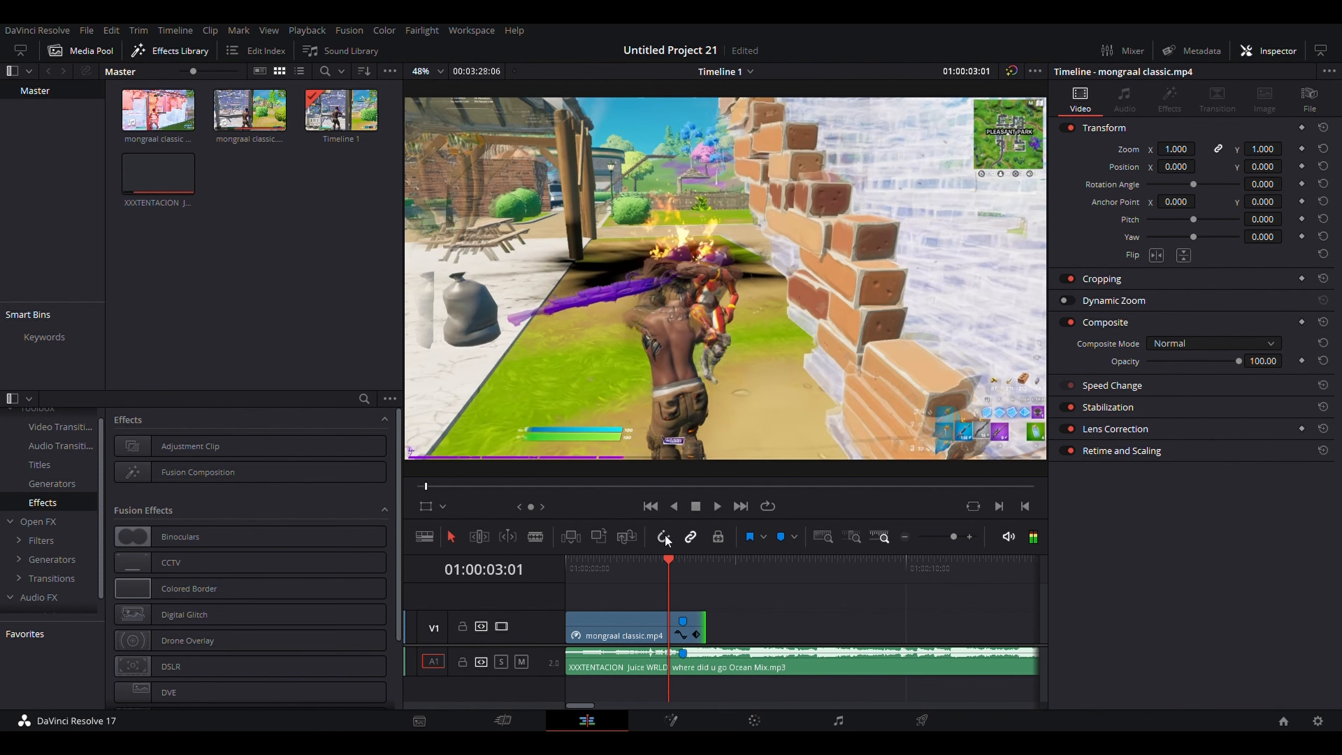
{"action": "key", "text": "Left"}
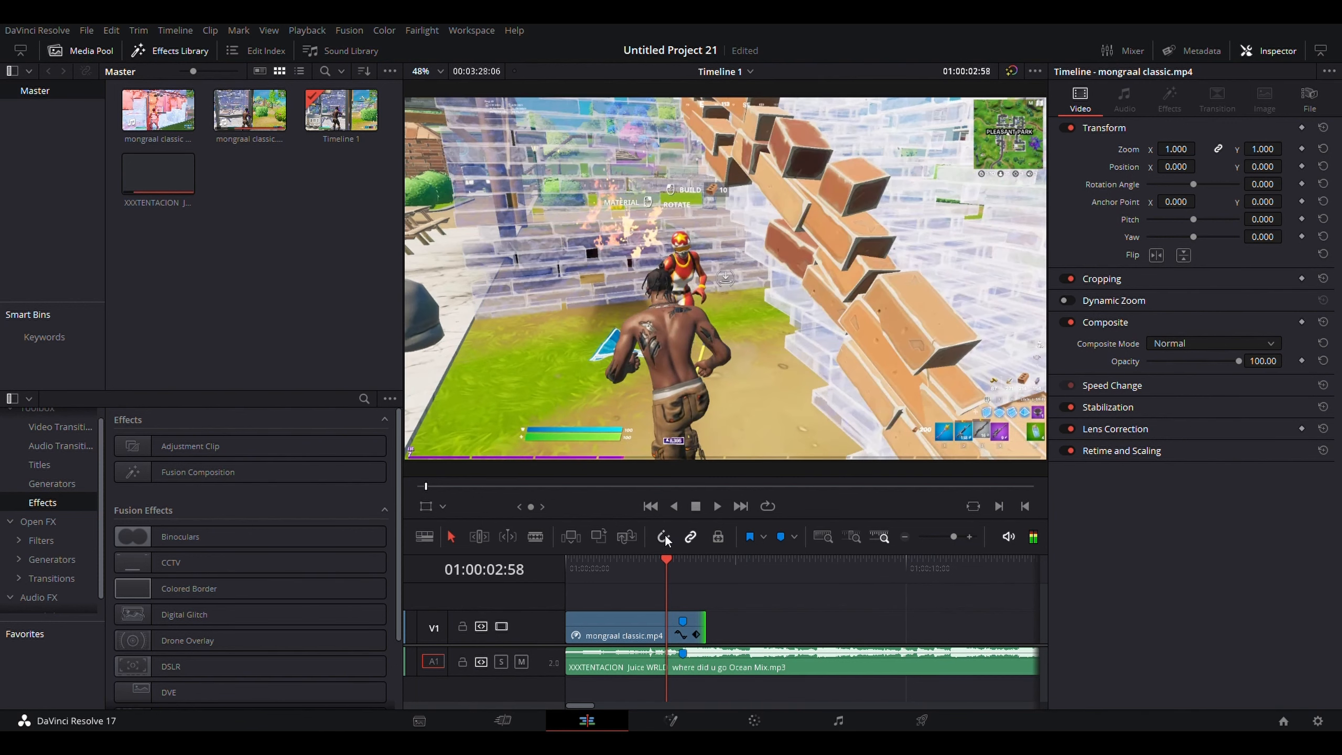
{"action": "key", "text": "Right"}
{"action": "left_click", "coordinate": [655, 630]}
{"action": "key", "text": "m"}
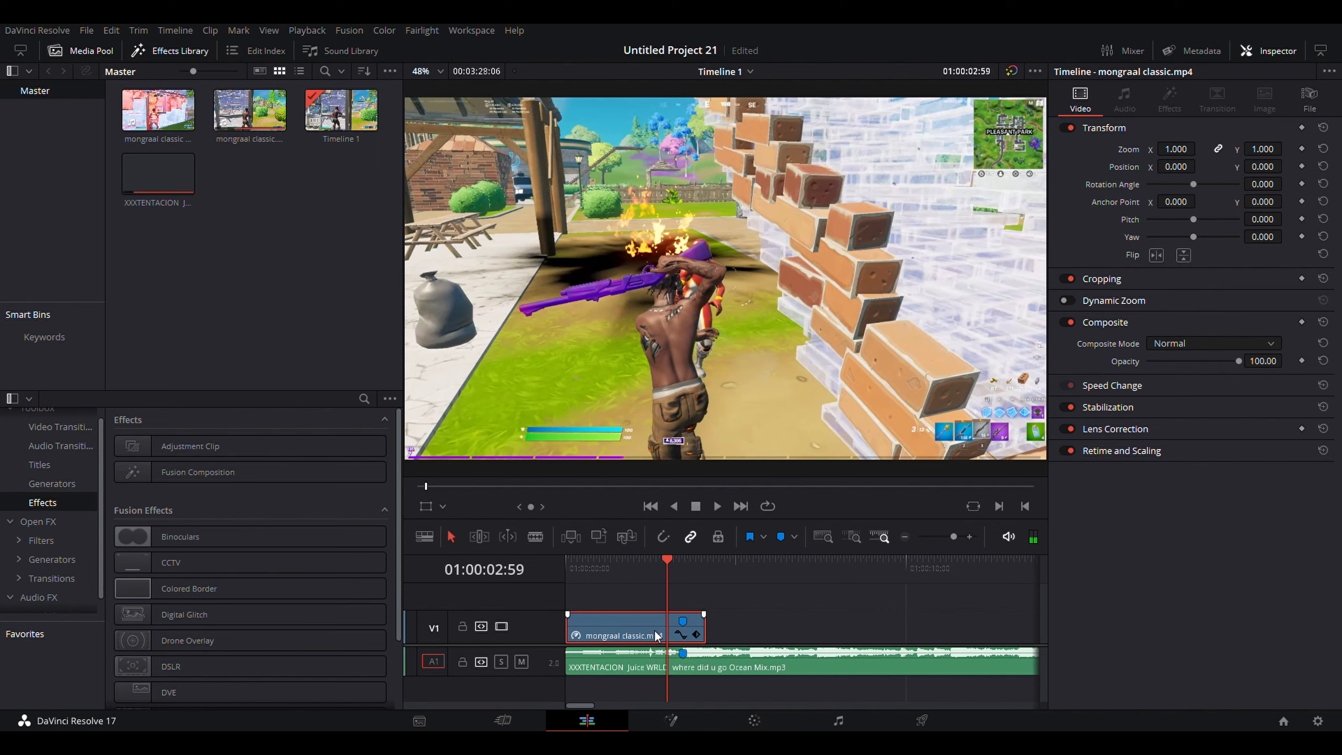
Play the clip from the new marker and return the playhead to 01:00:02:58
{"action": "key", "text": "space"}
{"action": "left_click", "coordinate": [695, 507]}
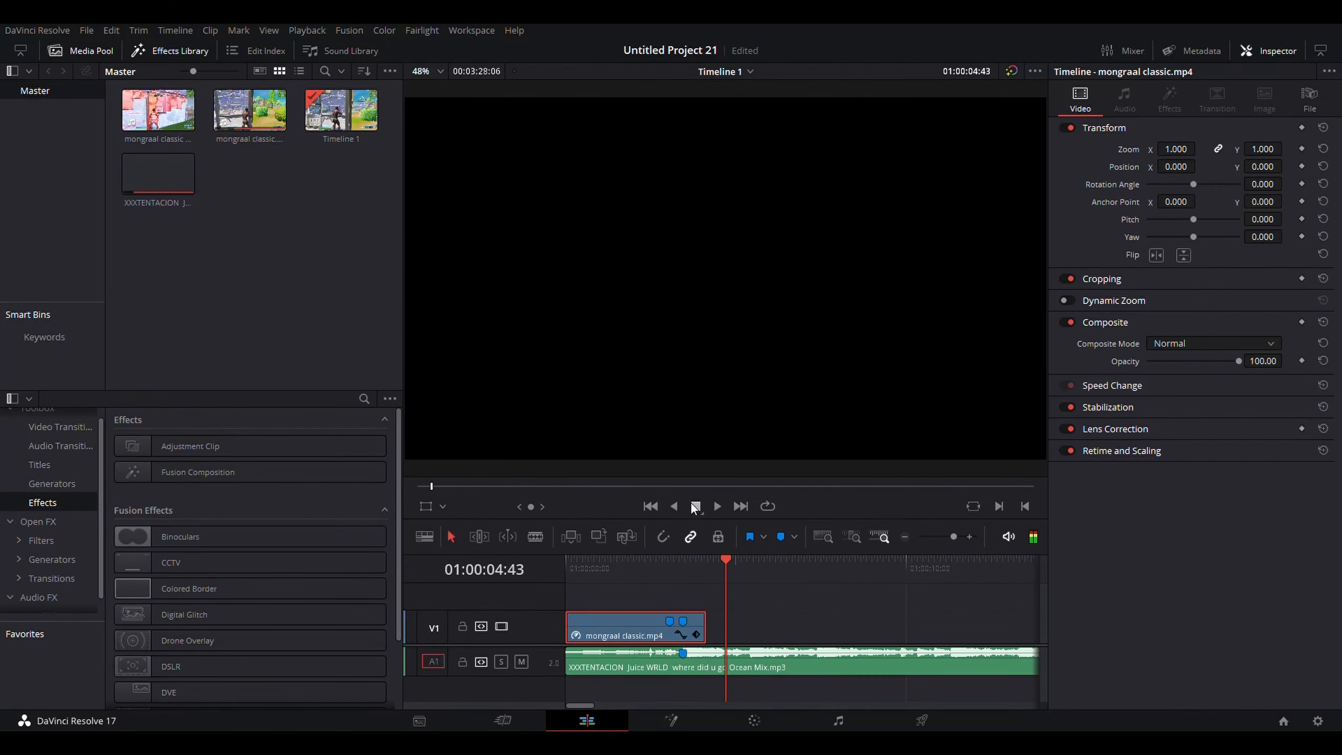
{"action": "left_click_drag", "start_coordinate": [727, 567], "coordinate": [666, 577]}
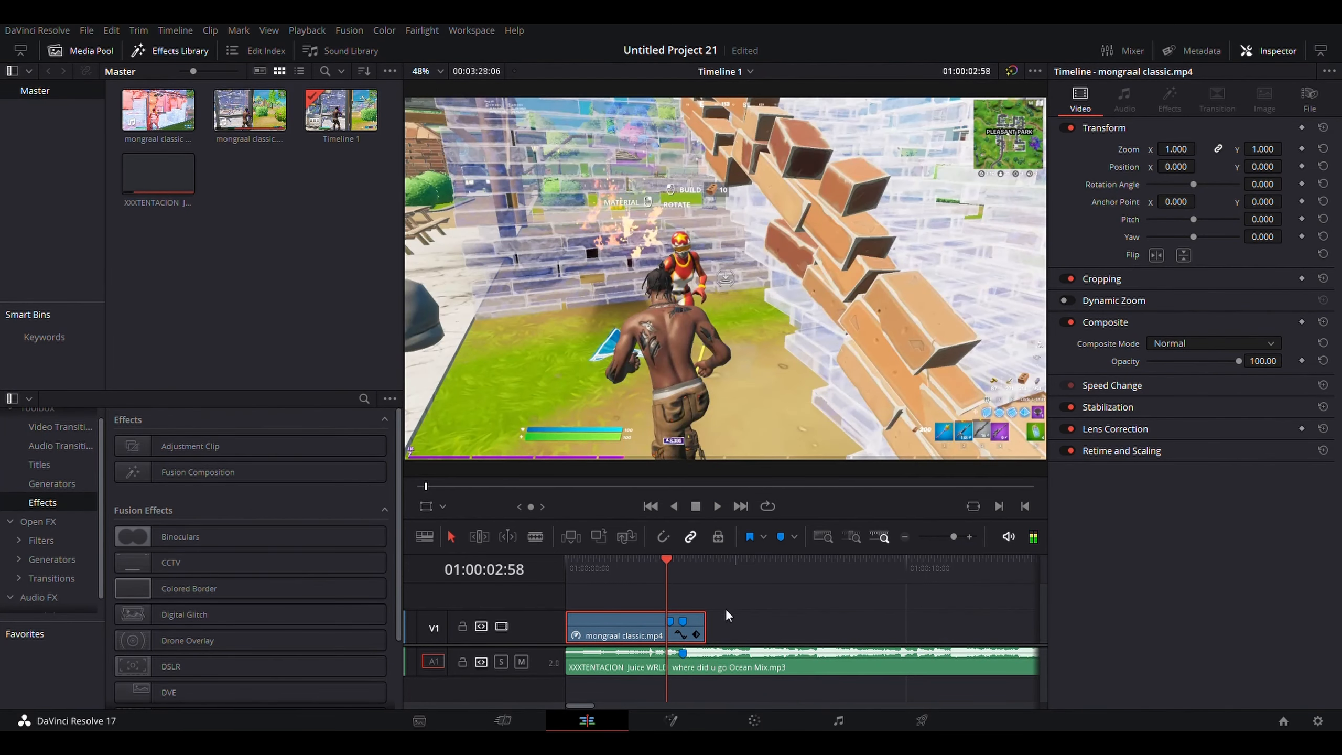
Set the video clip's motion estimation to Standard Better and play the timeline from the start
{"action": "left_click", "coordinate": [1136, 451]}
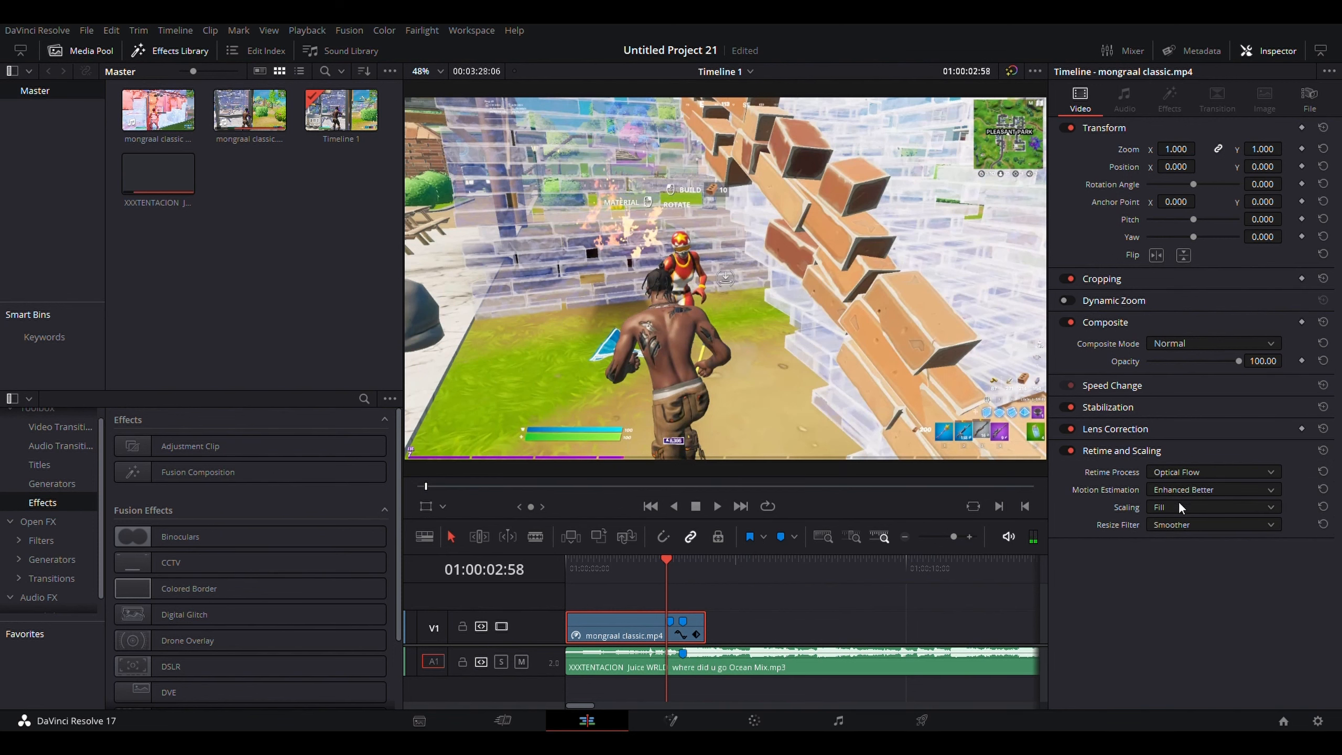
{"action": "left_click", "coordinate": [1175, 539]}
{"action": "left_click", "coordinate": [668, 559]}
{"action": "left_click_drag", "start_coordinate": [667, 558], "coordinate": [536, 569]}
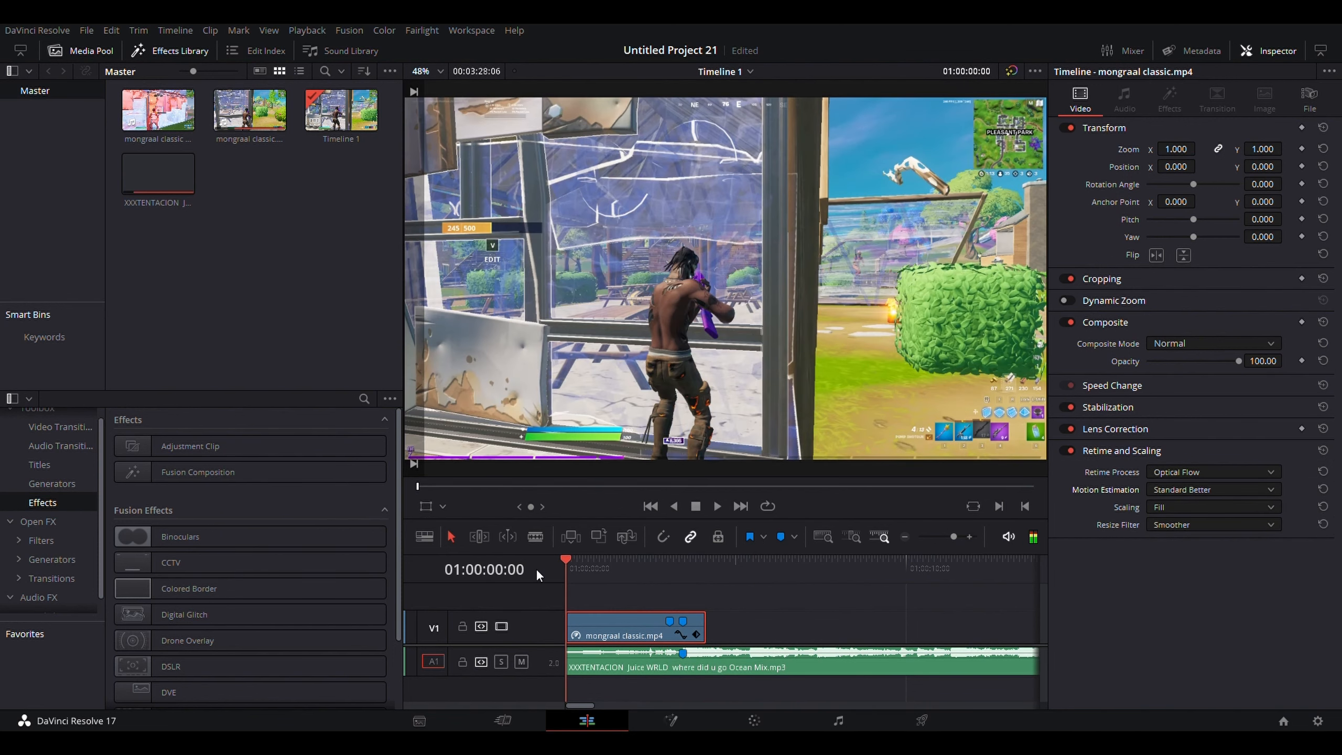
{"action": "left_click", "coordinate": [717, 506]}
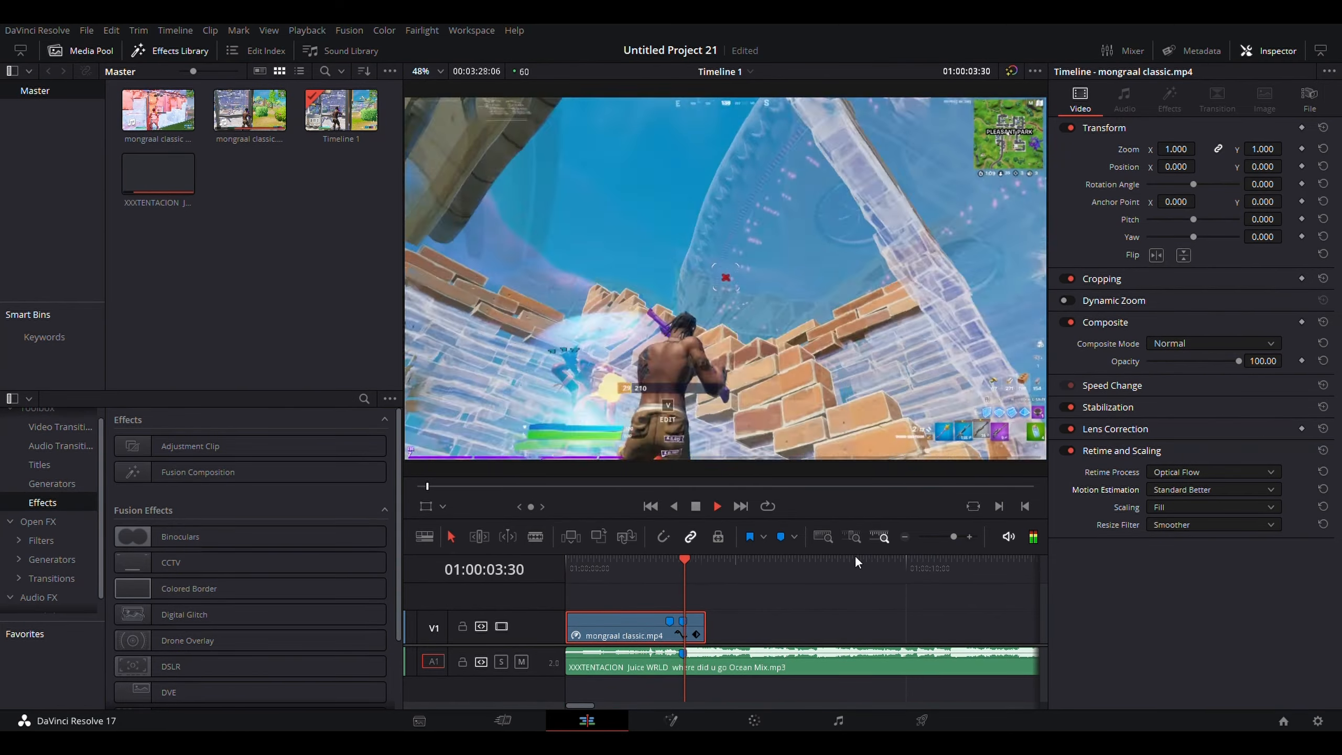
{"action": "left_click", "coordinate": [696, 506]}
Place an adjustment clip above the video clip, spanning from the shotgun-raise marker to the beat-drop marker, and open it in Fusion
{"action": "mouse_move", "coordinate": [723, 567]}
{"action": "left_mouse_down"}
{"action": "mouse_move", "coordinate": [668, 578]}
{"action": "mouse_move", "coordinate": [680, 579]}
{"action": "mouse_move", "coordinate": [663, 587]}
{"action": "mouse_move", "coordinate": [719, 602]}
{"action": "mouse_move", "coordinate": [673, 600]}
{"action": "mouse_move", "coordinate": [693, 616]}
{"action": "mouse_move", "coordinate": [671, 621]}
{"action": "left_mouse_up"}
{"action": "left_click", "coordinate": [663, 537]}
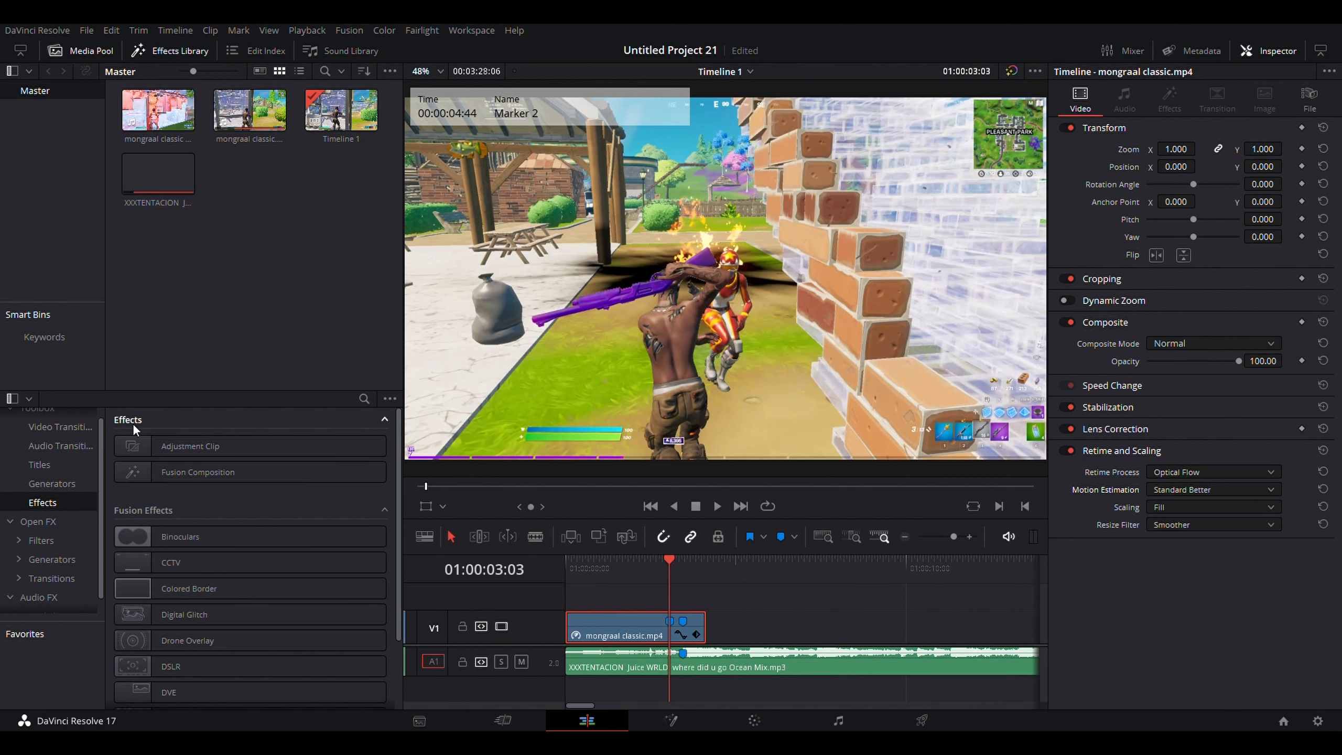
{"action": "left_click_drag", "start_coordinate": [166, 447], "coordinate": [738, 609]}
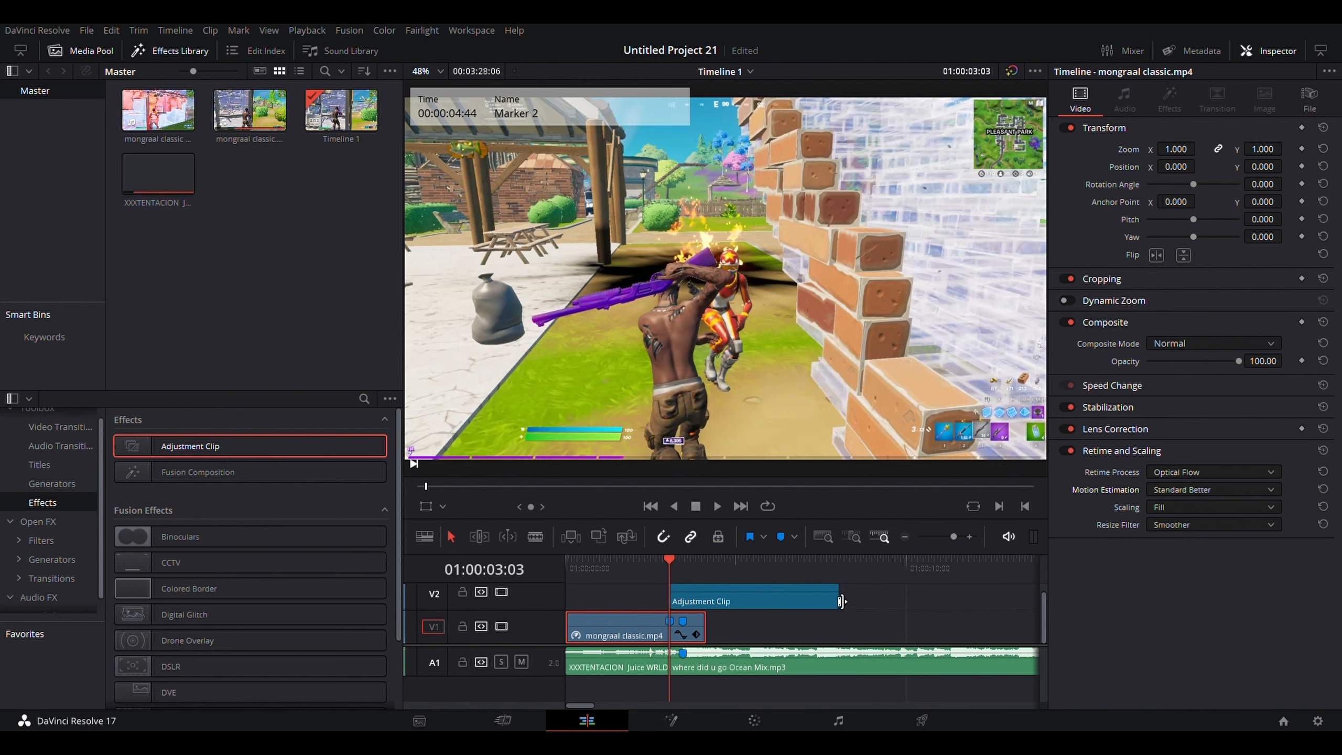
{"action": "left_click_drag", "start_coordinate": [840, 601], "coordinate": [686, 595]}
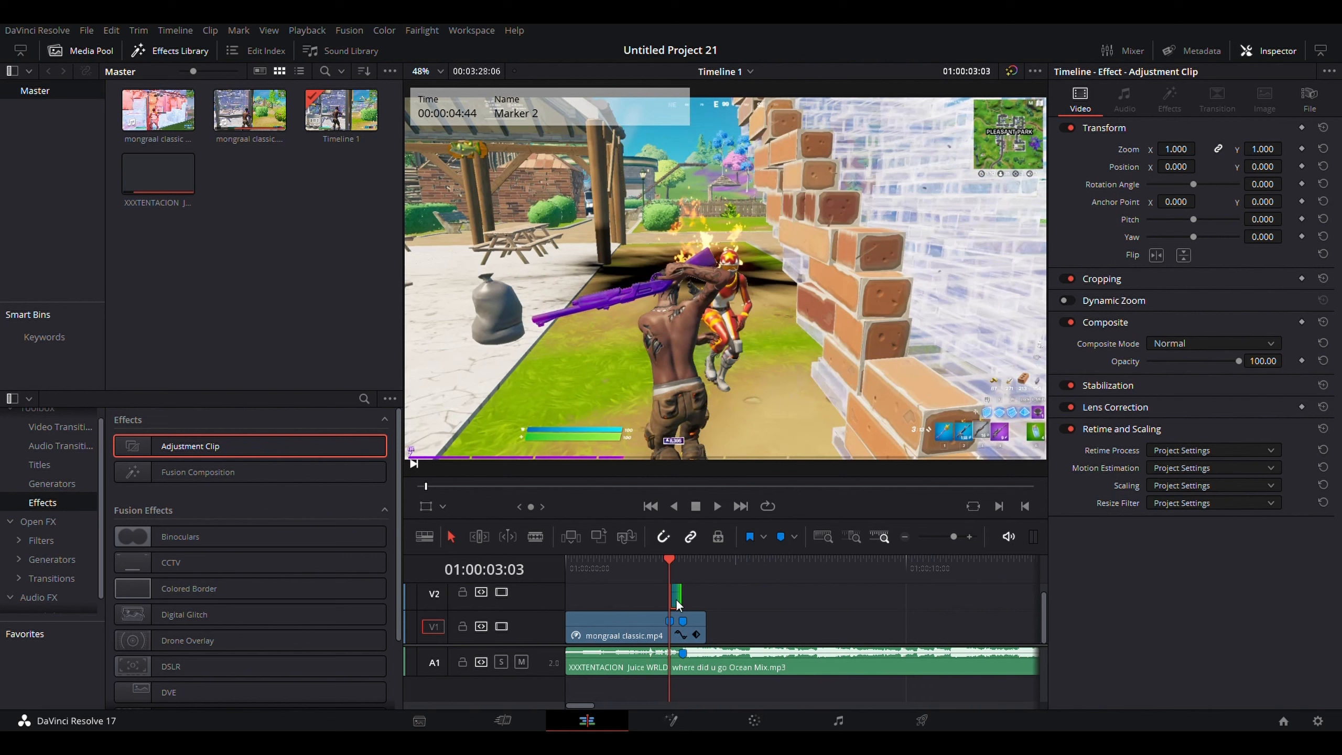
{"action": "left_click", "coordinate": [687, 718]}
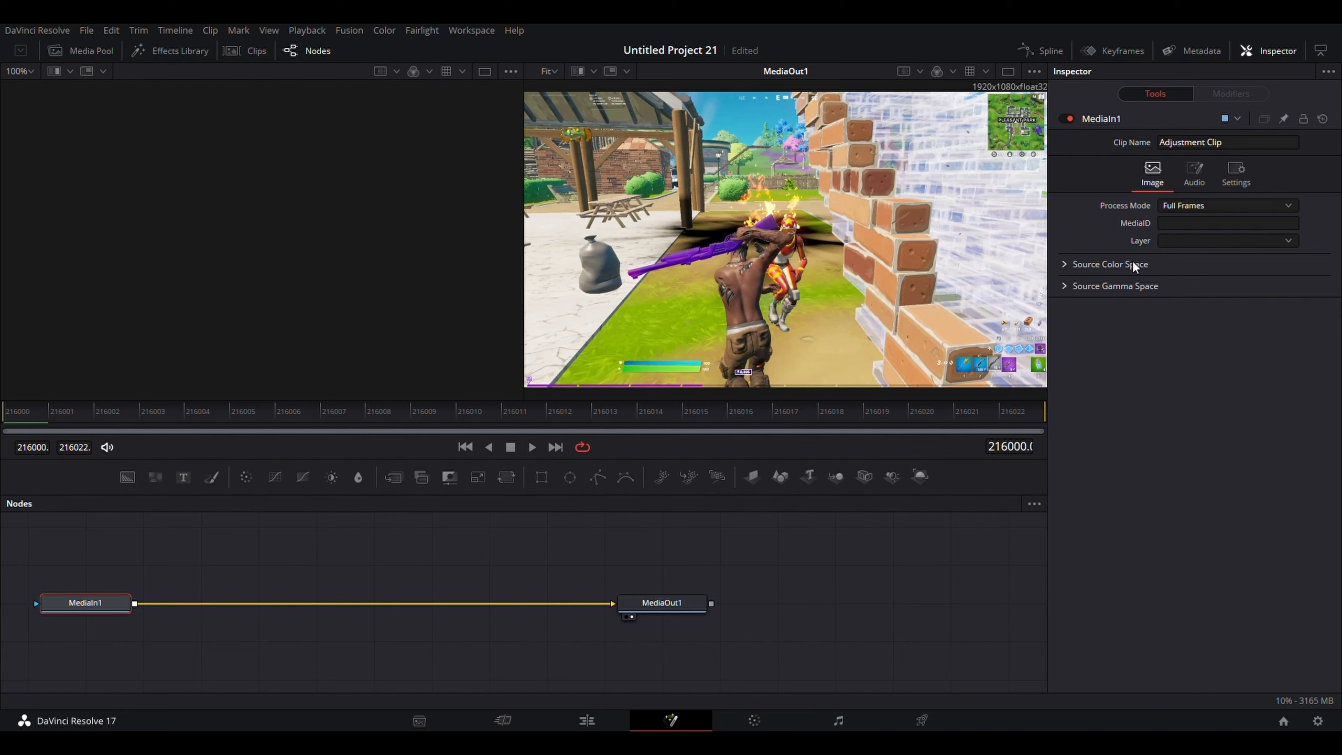
Insert an S_EdgeColorize, Glow, S_Glow and LightRays node chain between MediaIn1 and MediaOut1, with the LightRays brightness set to 0.039
{"action": "left_click_drag", "start_coordinate": [507, 477], "coordinate": [280, 587]}
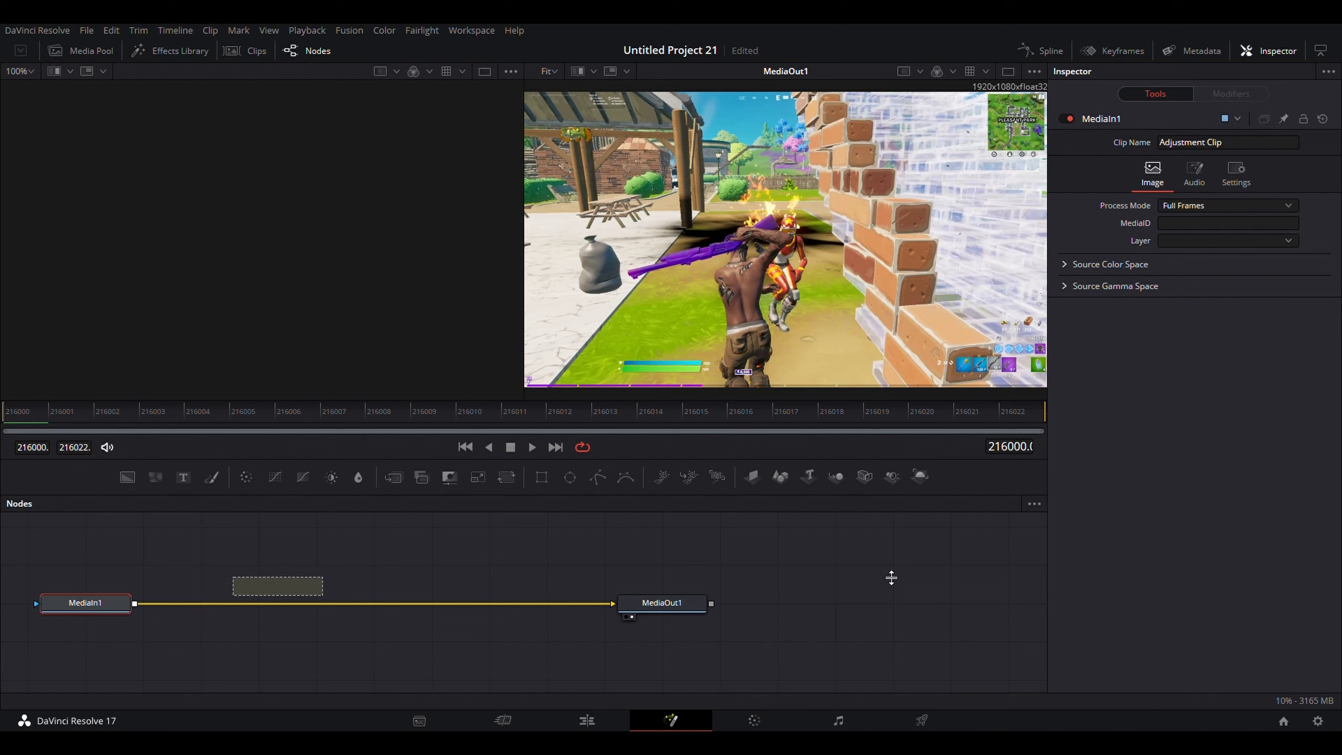
{"action": "left_click_drag", "start_coordinate": [606, 603], "coordinate": [265, 583]}
{"action": "left_click_drag", "start_coordinate": [663, 581], "coordinate": [595, 549]}
{"action": "left_click_drag", "start_coordinate": [481, 586], "coordinate": [482, 547]}
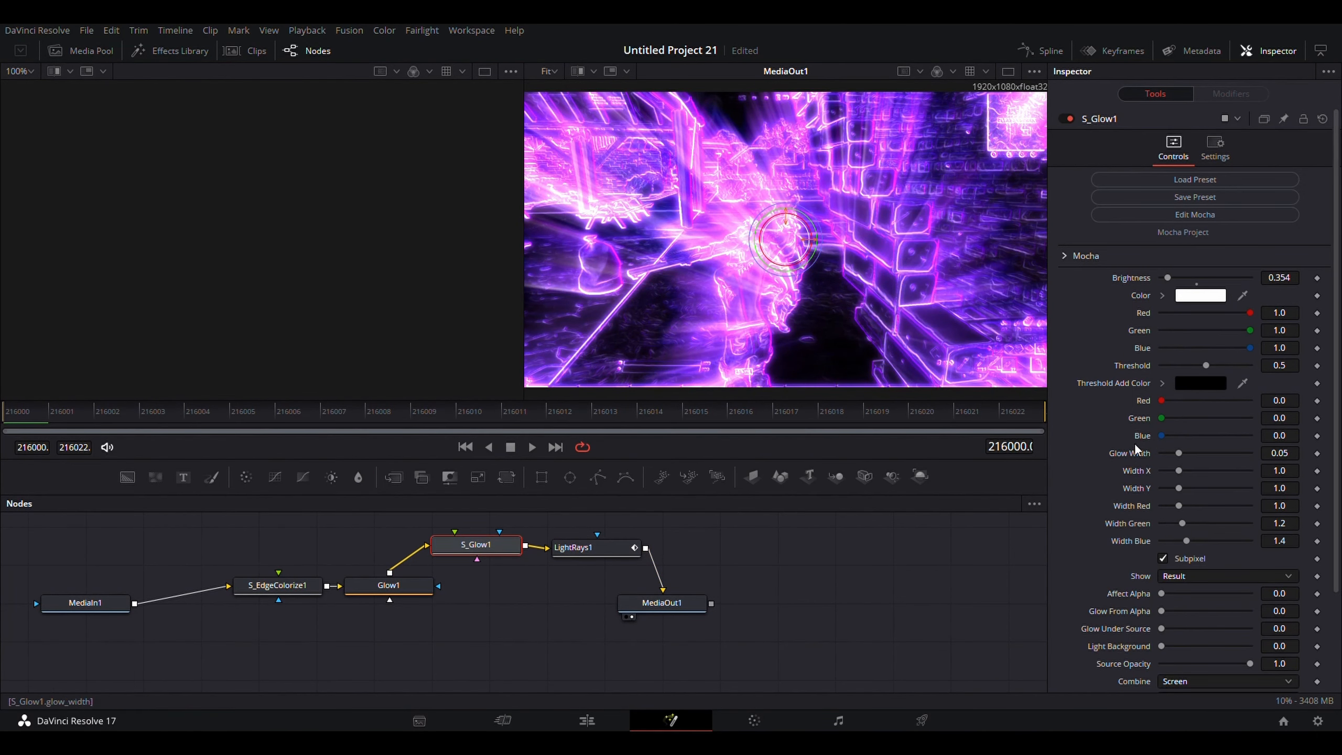
{"action": "left_click", "coordinate": [579, 551]}
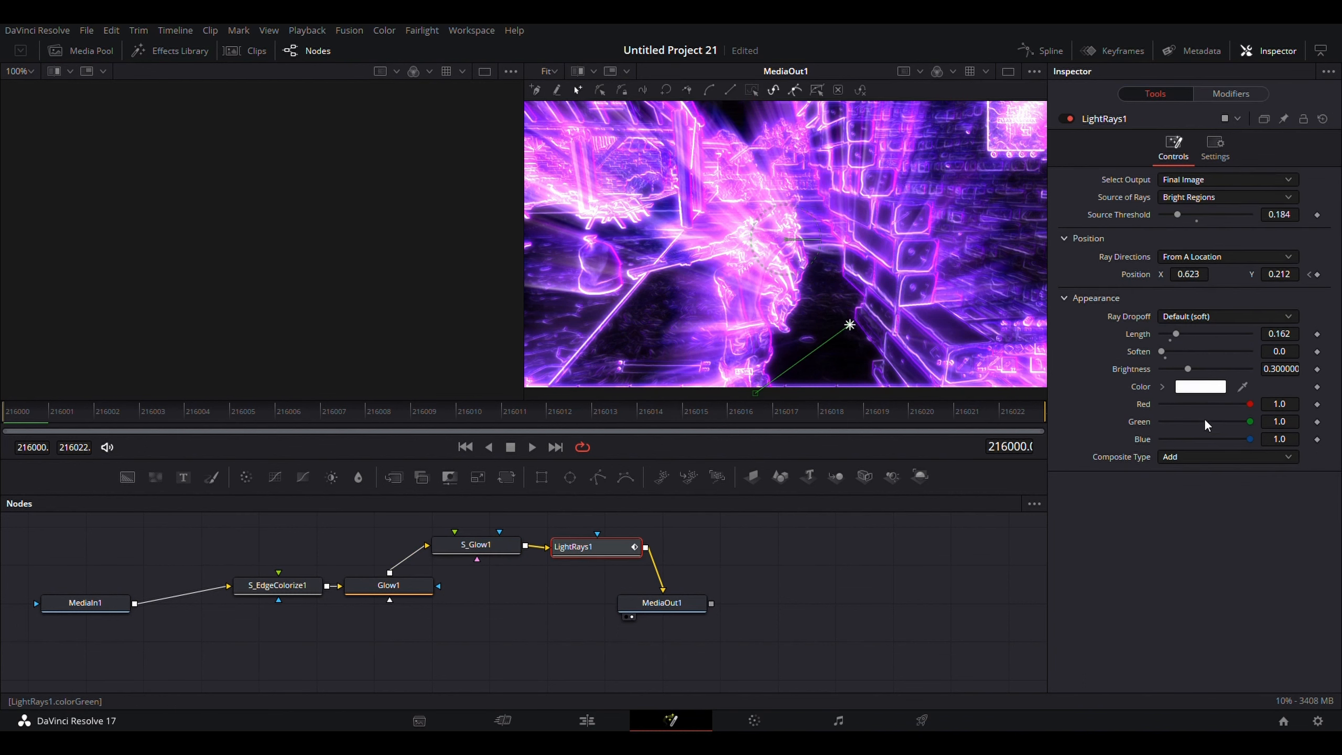
{"action": "left_click_drag", "start_coordinate": [1188, 369], "coordinate": [1169, 384]}
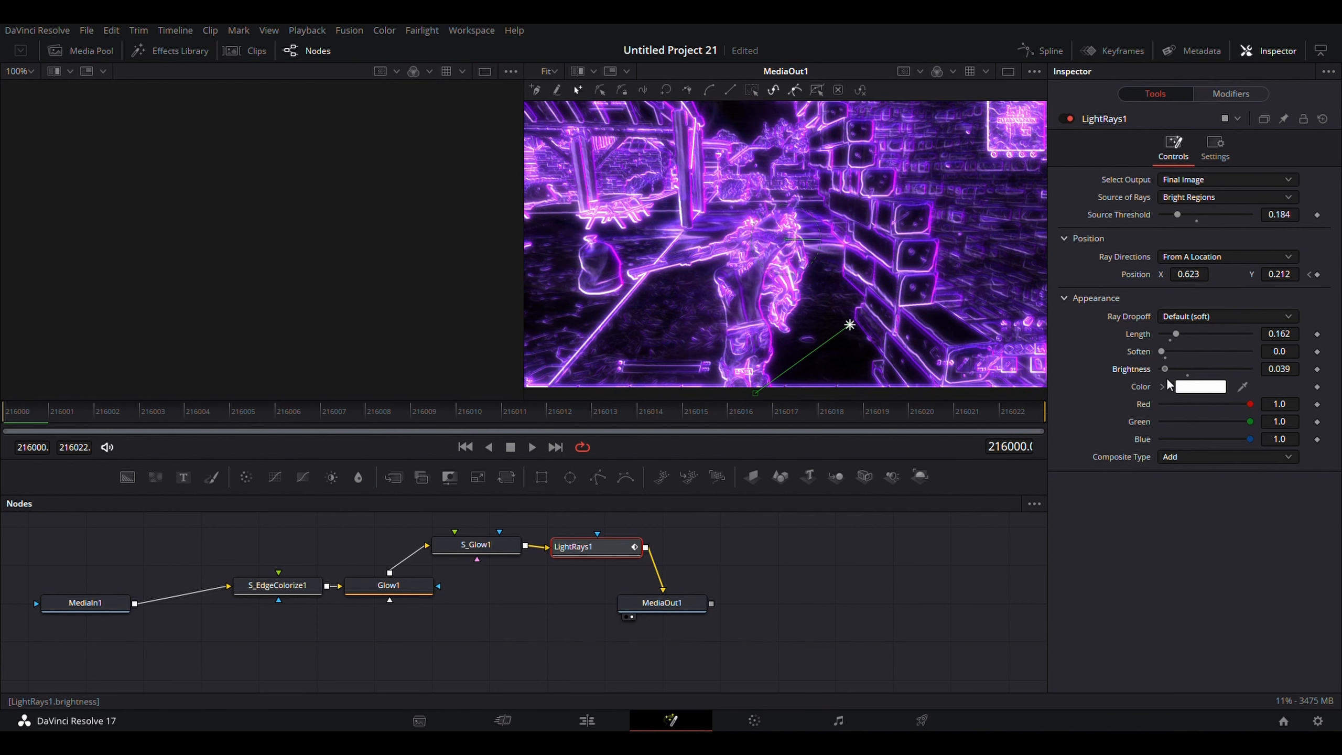
Grade the adjustment clip with a hue of 74.60 and return to the Edit timeline
{"action": "left_click", "coordinate": [756, 720]}
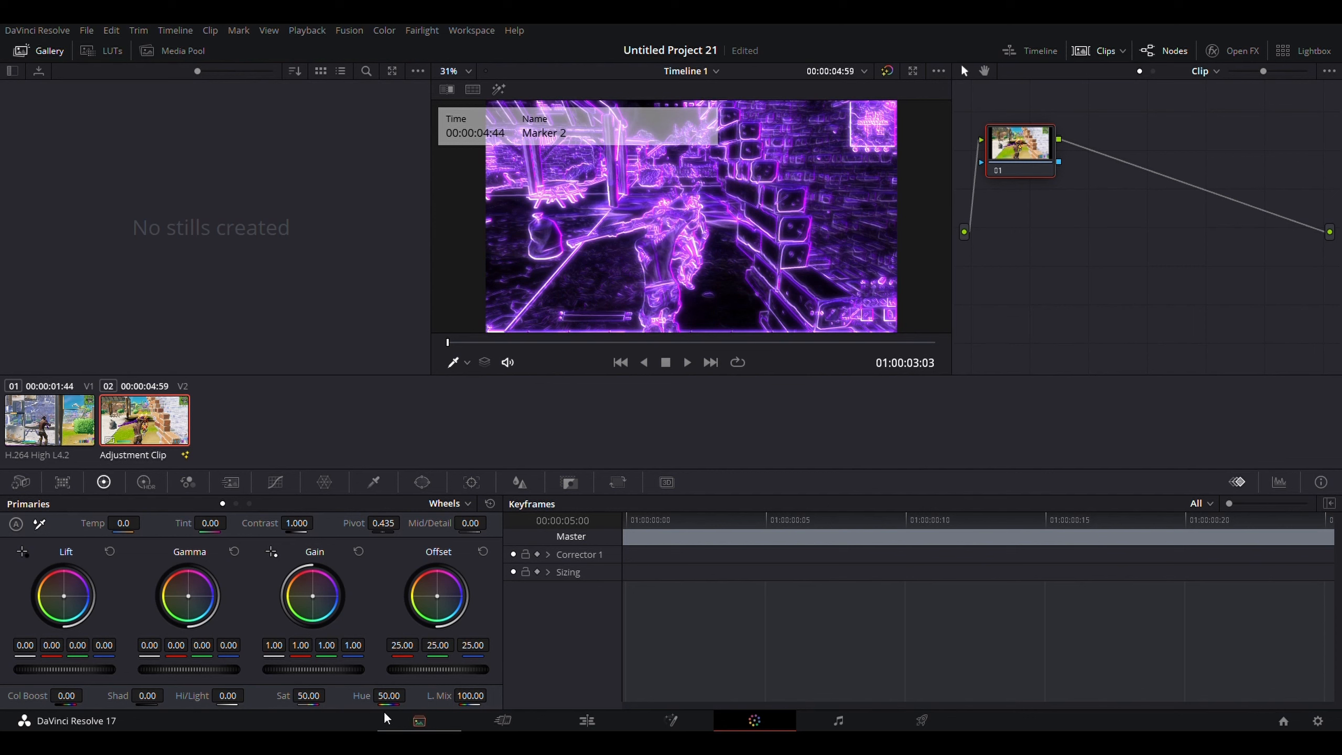
{"action": "left_click_drag", "start_coordinate": [410, 695], "coordinate": [409, 695]}
{"action": "left_click_drag", "start_coordinate": [389, 696], "coordinate": [509, 696]}
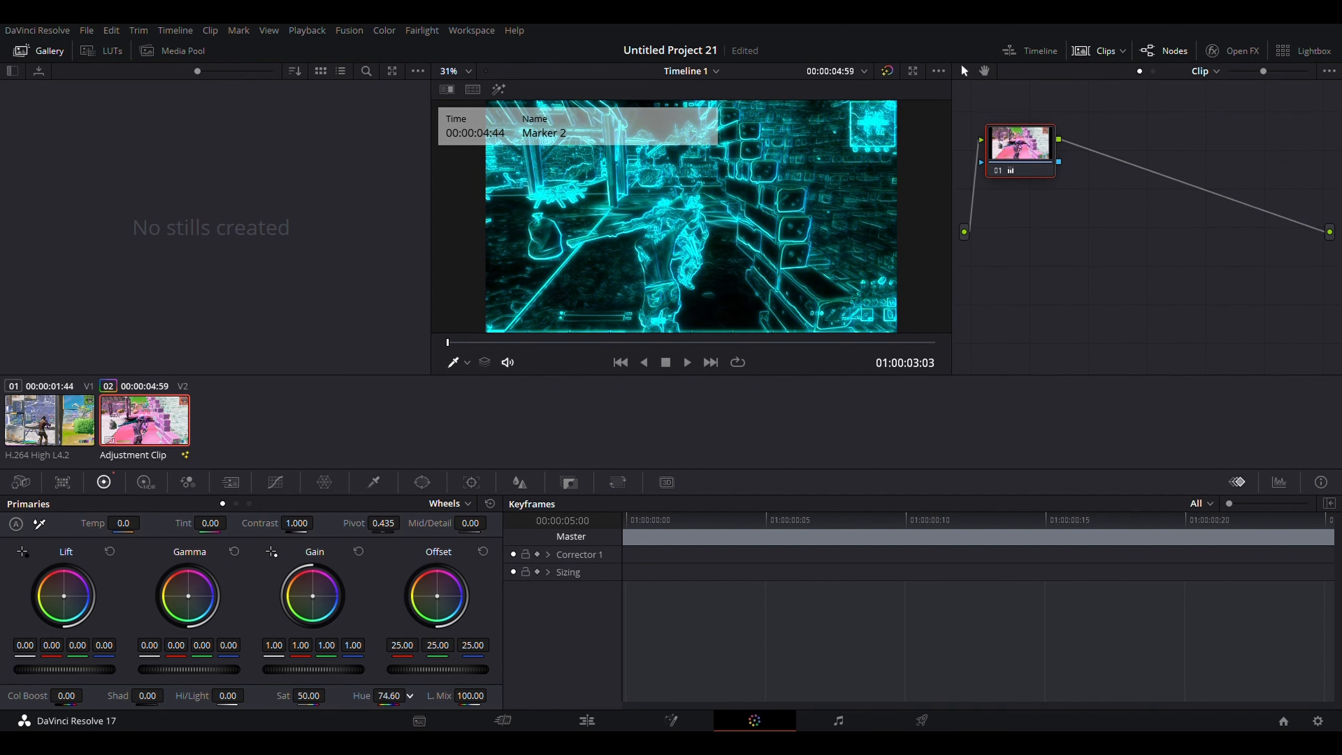
{"action": "left_click", "coordinate": [682, 721]}
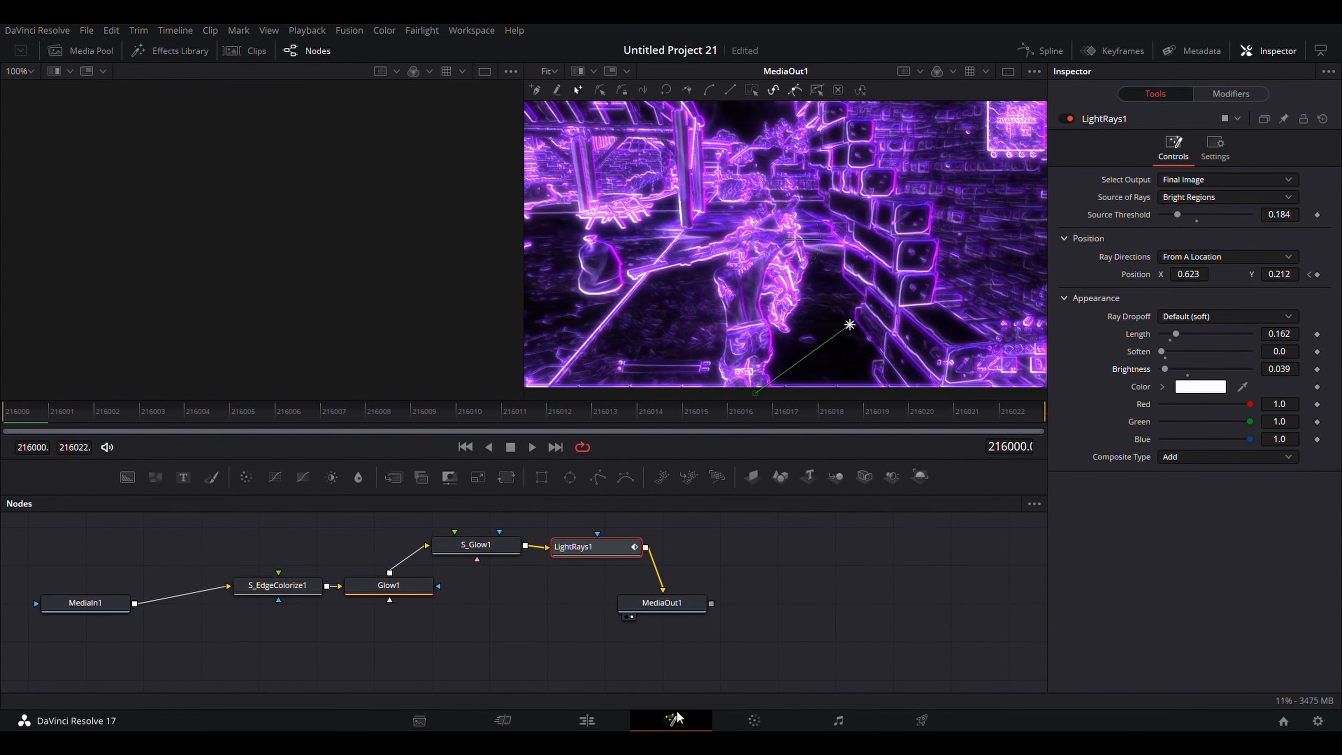
{"action": "left_click", "coordinate": [597, 718]}
{"action": "left_click", "coordinate": [636, 714]}
{"action": "left_click", "coordinate": [618, 716]}
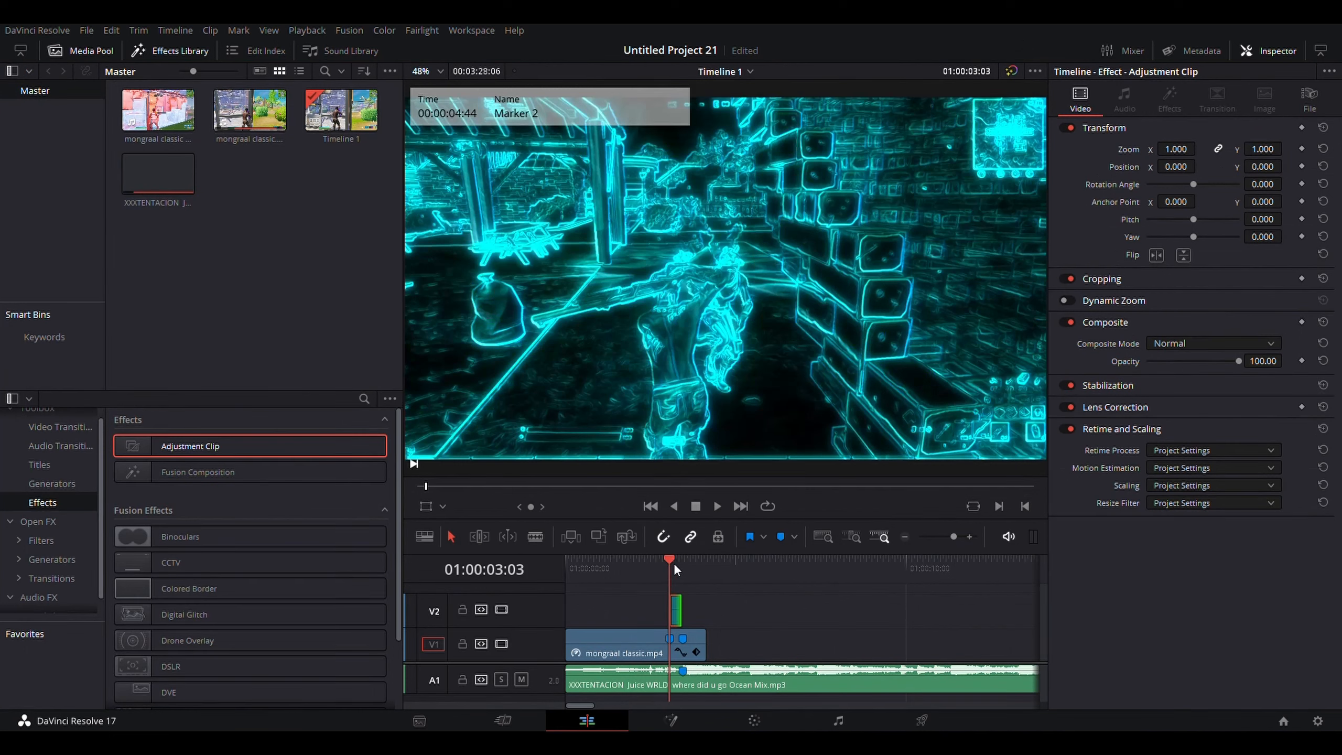
Place a second adjustment clip on V2 spanning from the beat-drop marker to the end of the video clip
{"action": "left_click_drag", "start_coordinate": [675, 564], "coordinate": [673, 571]}
{"action": "left_click_drag", "start_coordinate": [221, 446], "coordinate": [706, 615]}
{"action": "left_click_drag", "start_coordinate": [667, 567], "coordinate": [681, 569]}
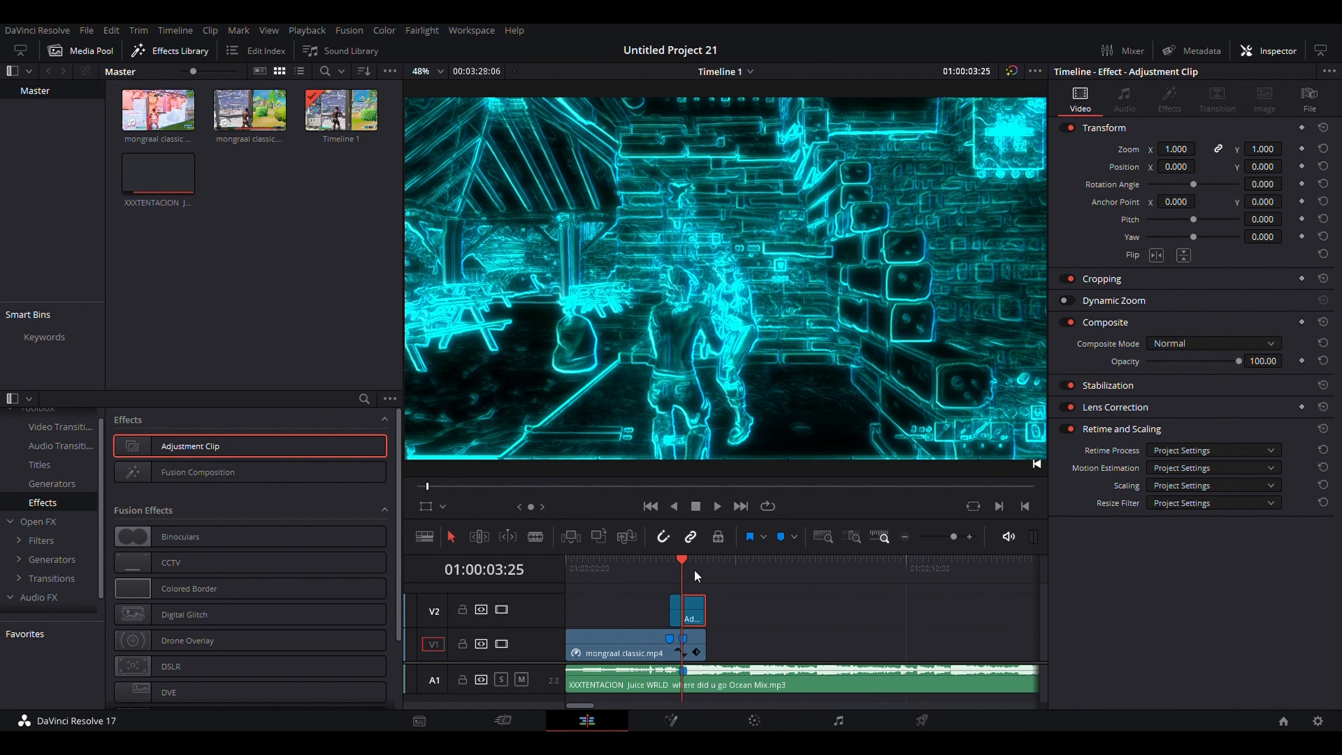
Position the playhead at the start of the second adjustment clip, 01:00:03:26, and open that clip in Fusion
{"action": "left_click", "coordinate": [671, 720]}
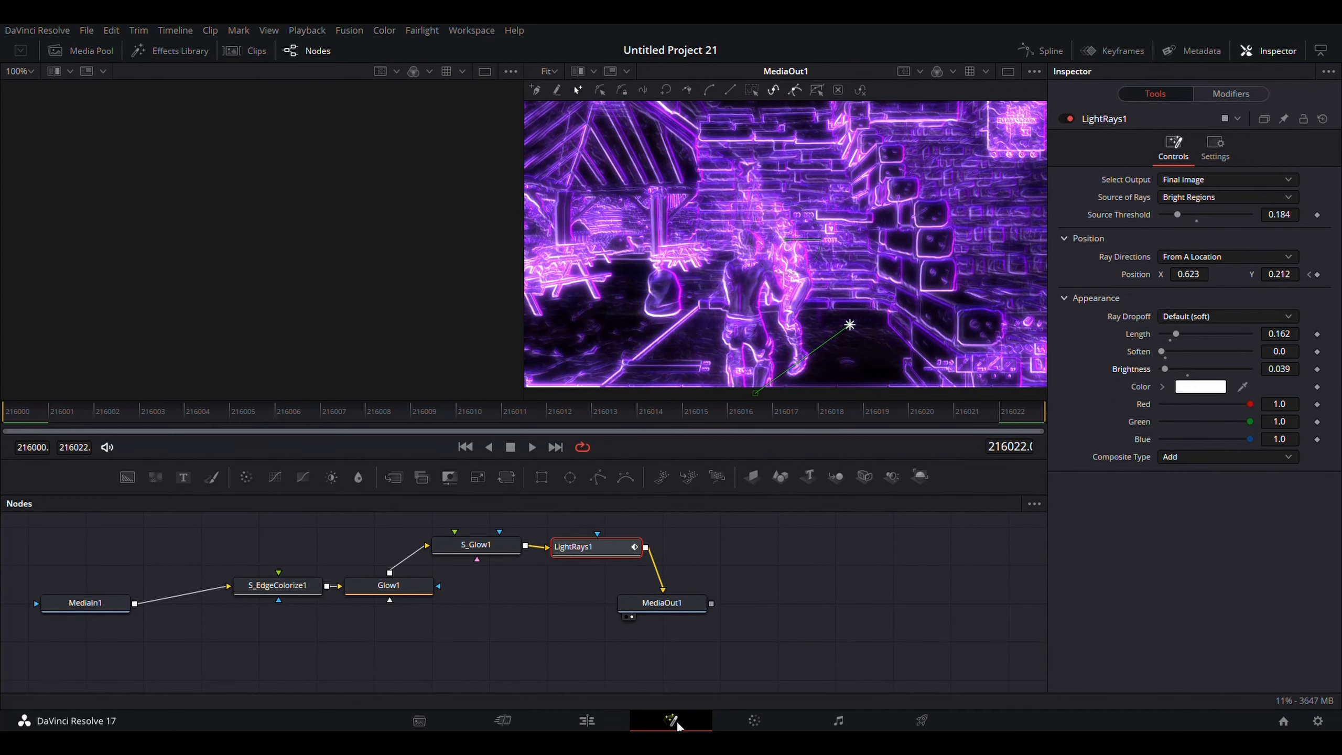
{"action": "left_click", "coordinate": [621, 725]}
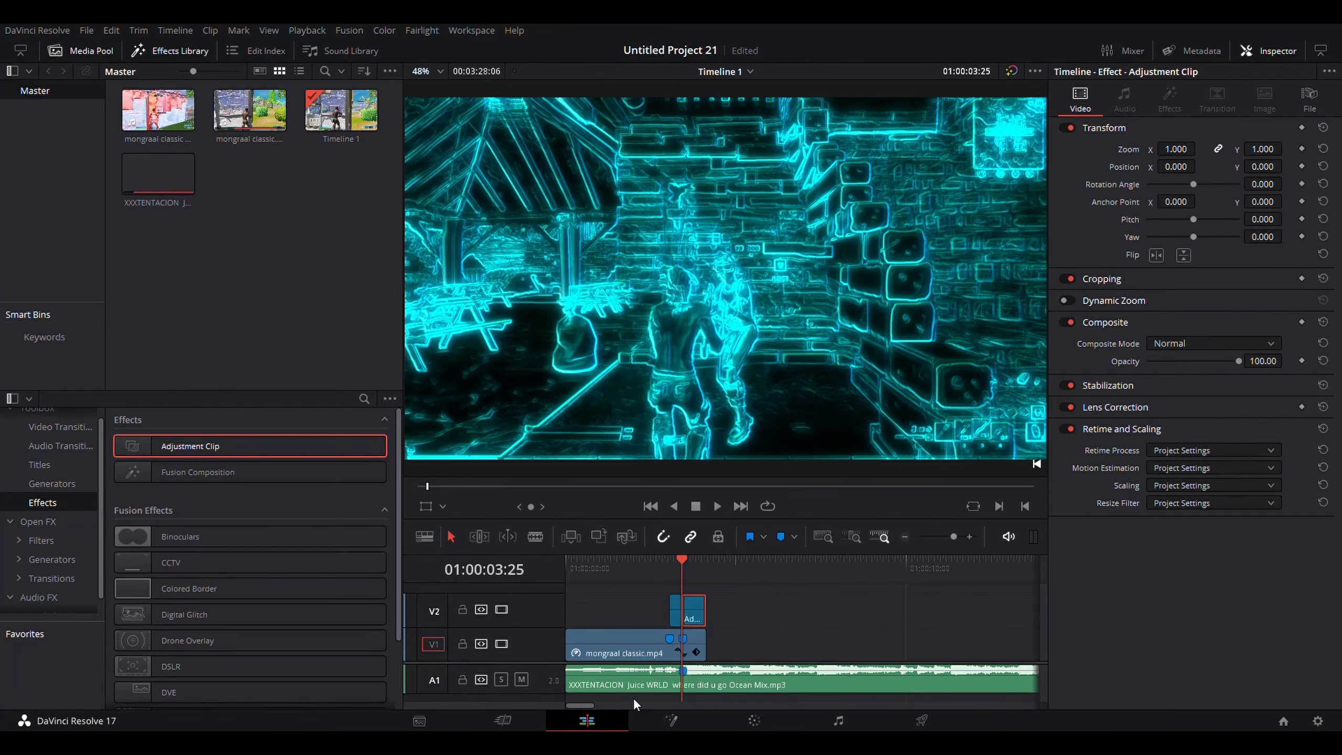
{"action": "left_click", "coordinate": [684, 577]}
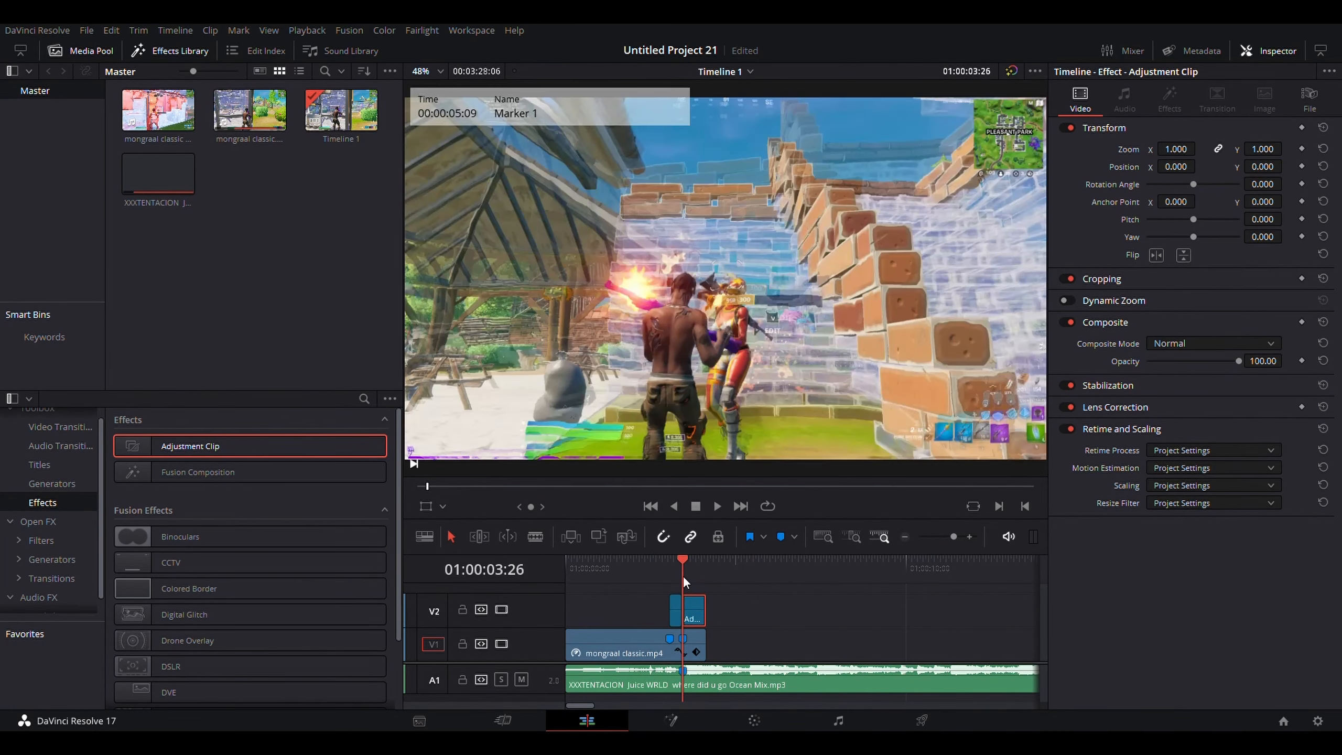
{"action": "left_click", "coordinate": [692, 715]}
{"action": "left_click", "coordinate": [609, 717]}
{"action": "left_click_drag", "start_coordinate": [676, 561], "coordinate": [681, 572]}
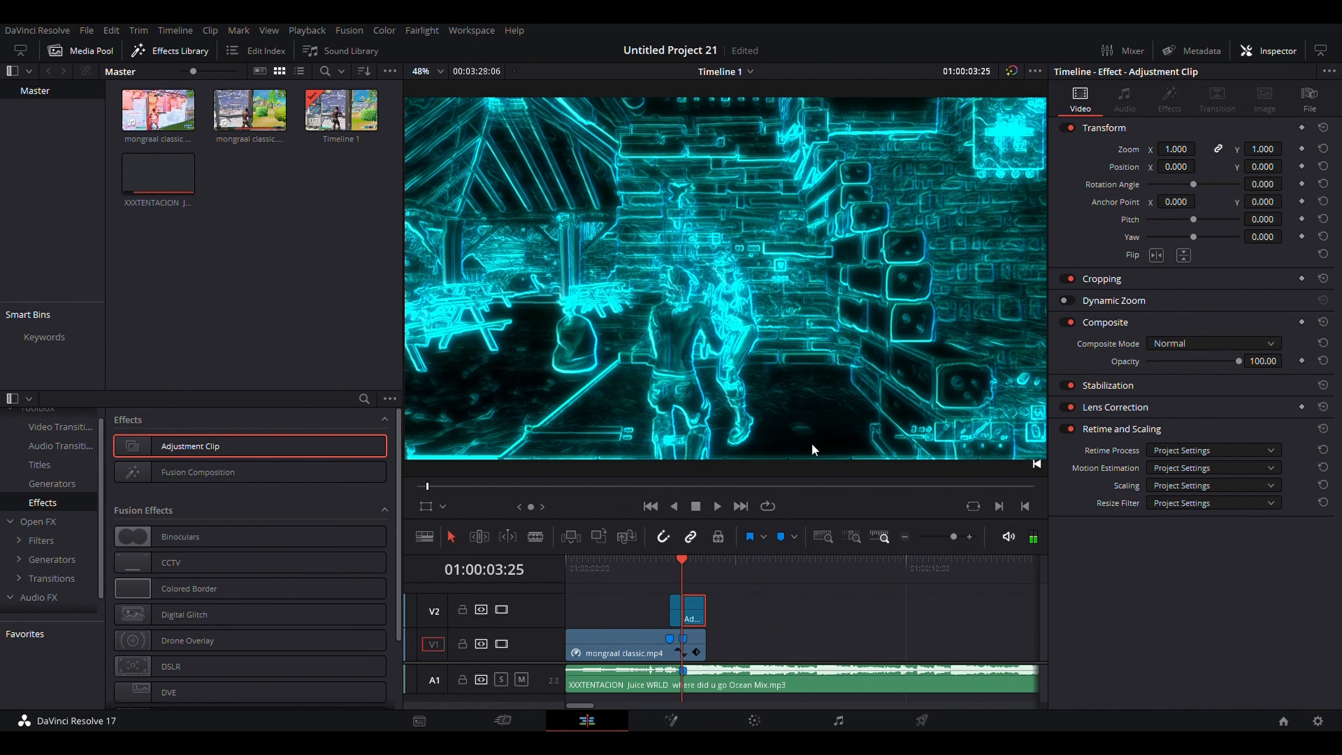
{"action": "left_click_drag", "start_coordinate": [682, 556], "coordinate": [685, 563]}
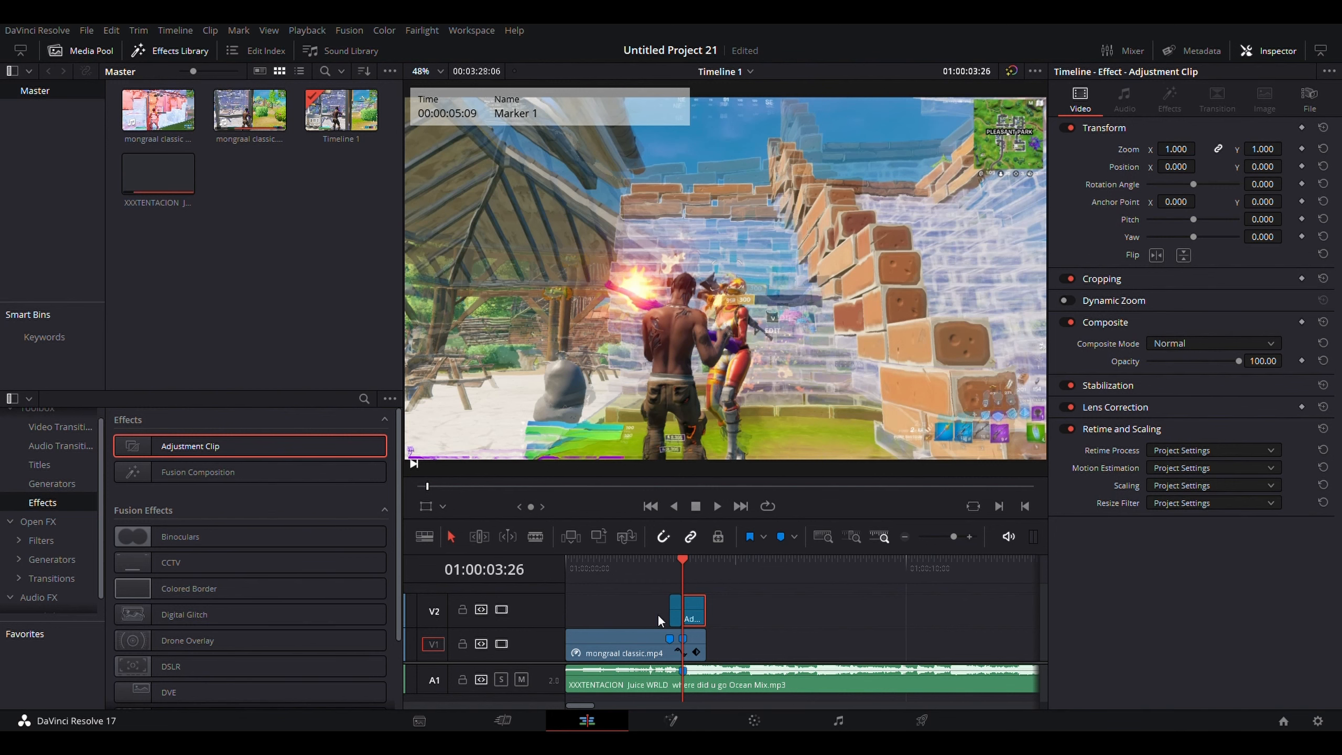
{"action": "left_click", "coordinate": [670, 720]}
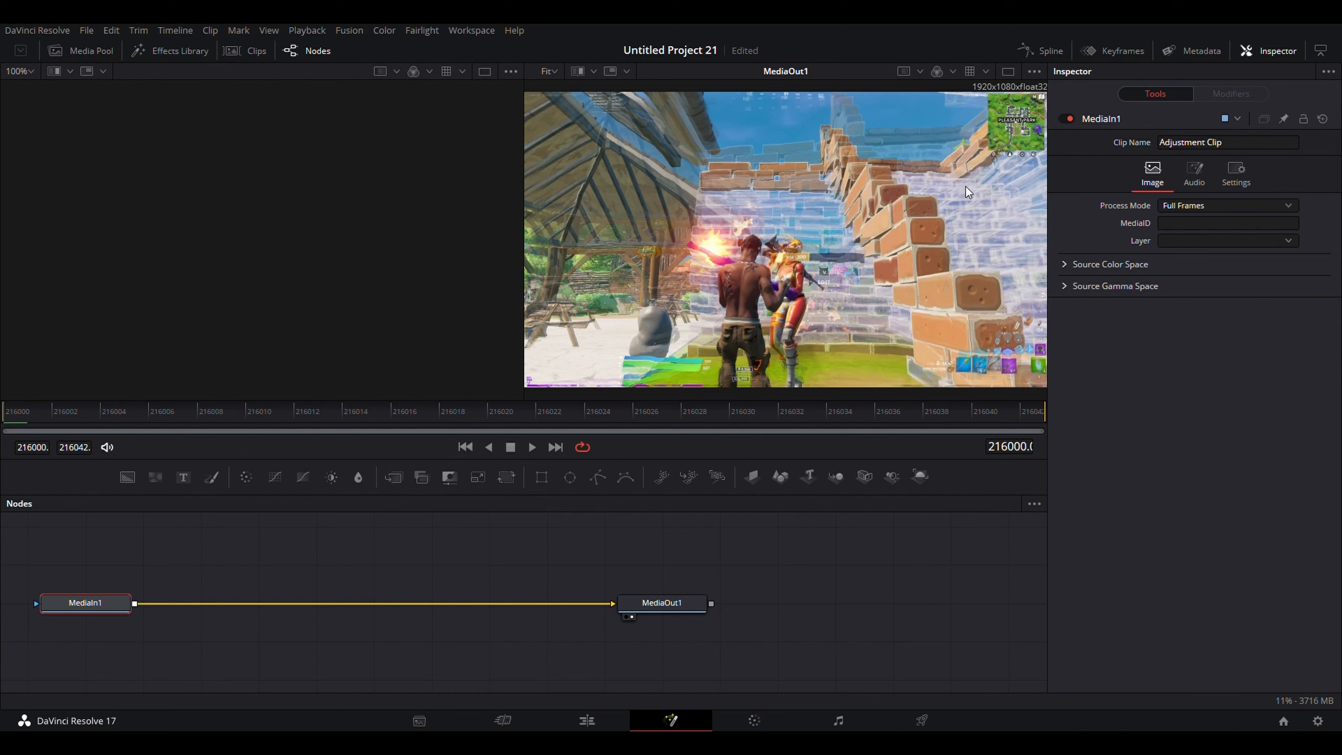
Insert an S_Glow, S_Shake, S_Flicker, S_Shake and Blur node chain between MediaIn1 and MediaOut1, and return to the Edit timeline at 01:00:03:26
{"action": "left_click_drag", "start_coordinate": [393, 477], "coordinate": [288, 569]}
{"action": "left_click_drag", "start_coordinate": [334, 623], "coordinate": [333, 623]}
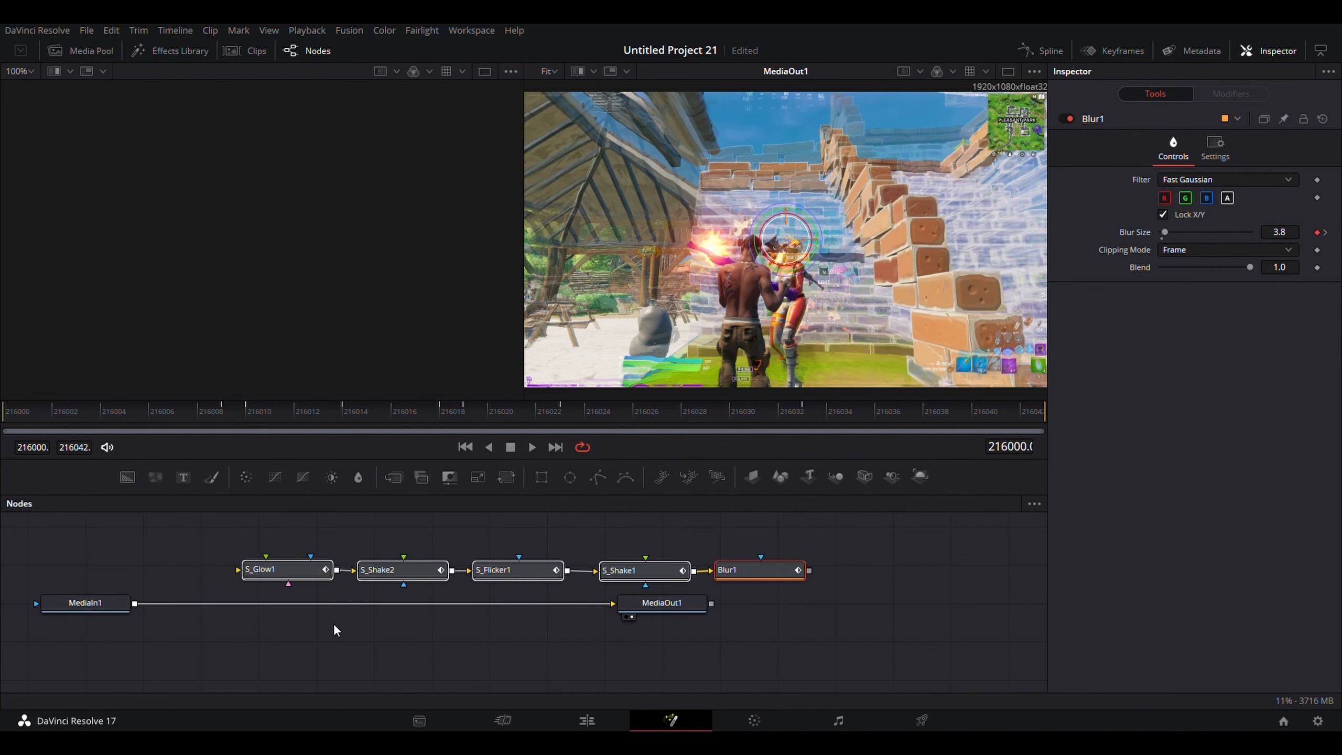
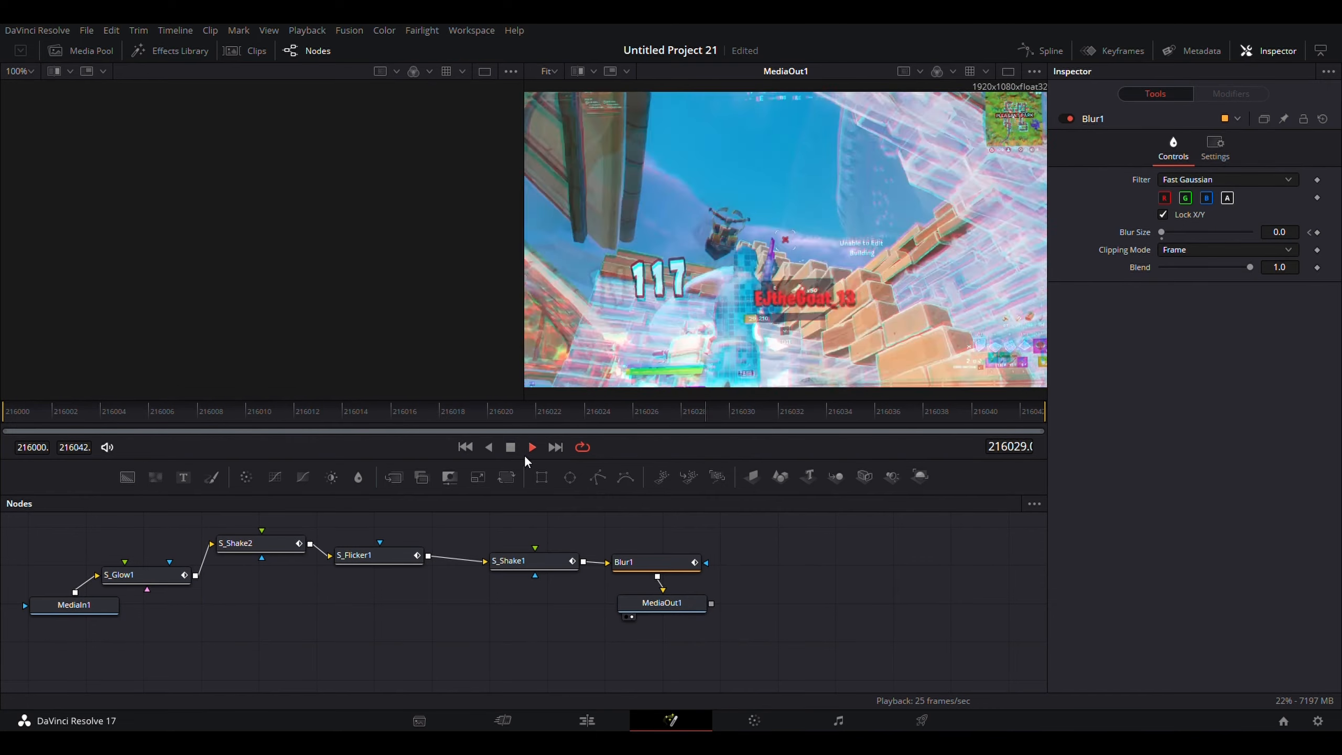
{"action": "left_click", "coordinate": [587, 721]}
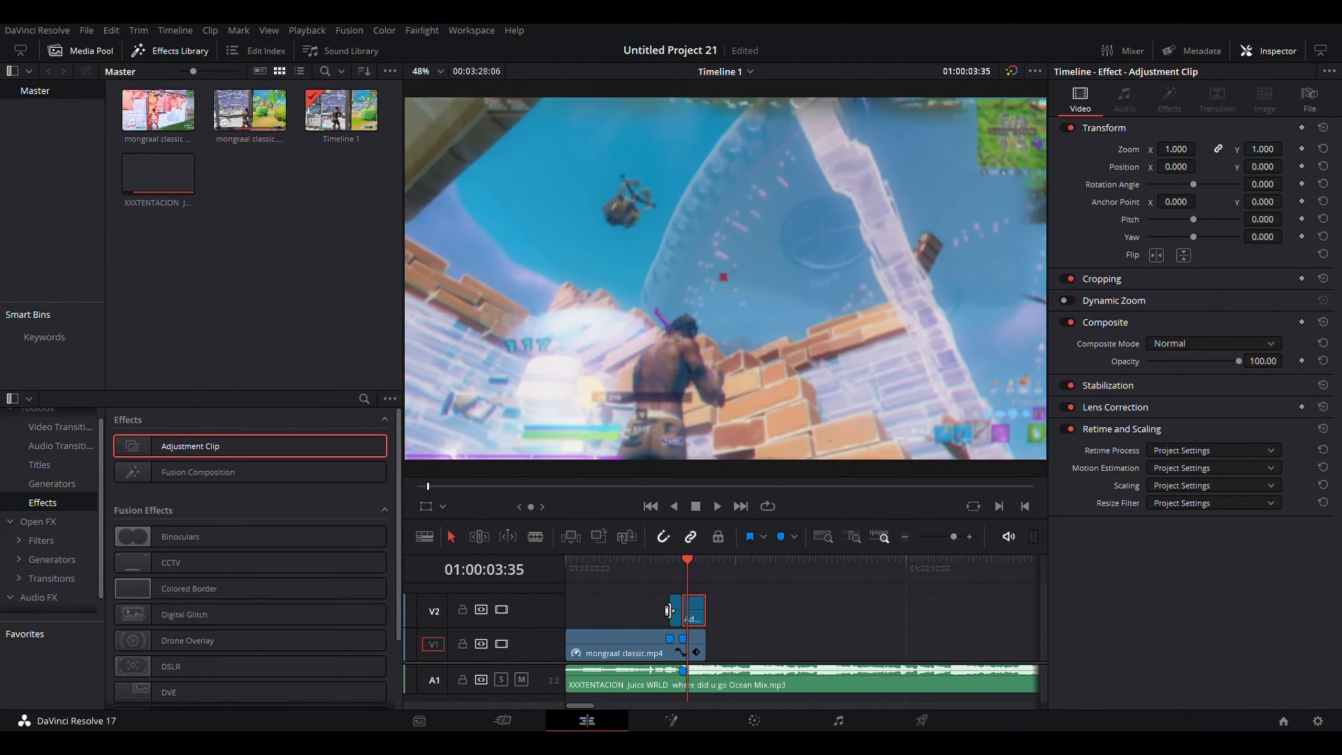
{"action": "mouse_move", "coordinate": [683, 568]}
{"action": "left_mouse_down"}
{"action": "mouse_move", "coordinate": [702, 564]}
{"action": "mouse_move", "coordinate": [676, 603]}
{"action": "left_mouse_up"}
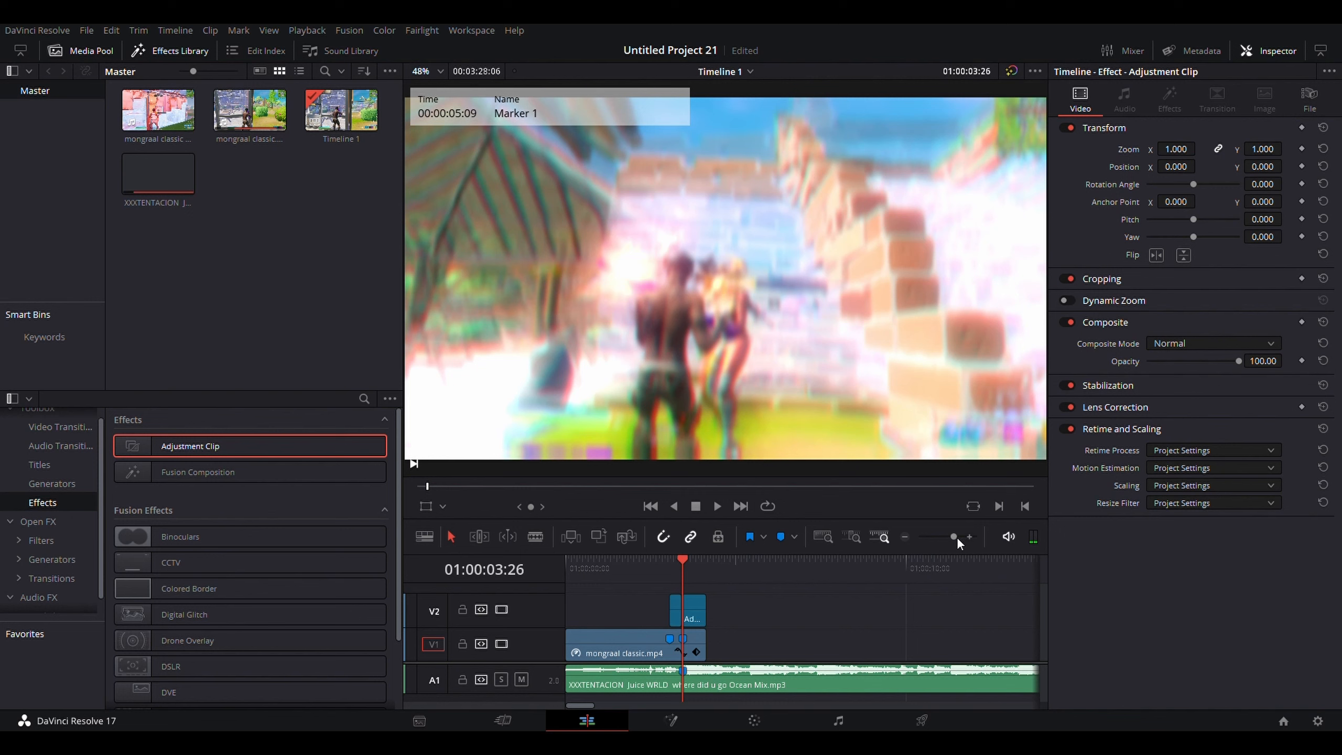
Add a short fade-in to the start of the first adjustment clip
{"action": "left_click_drag", "start_coordinate": [957, 537], "coordinate": [964, 537]}
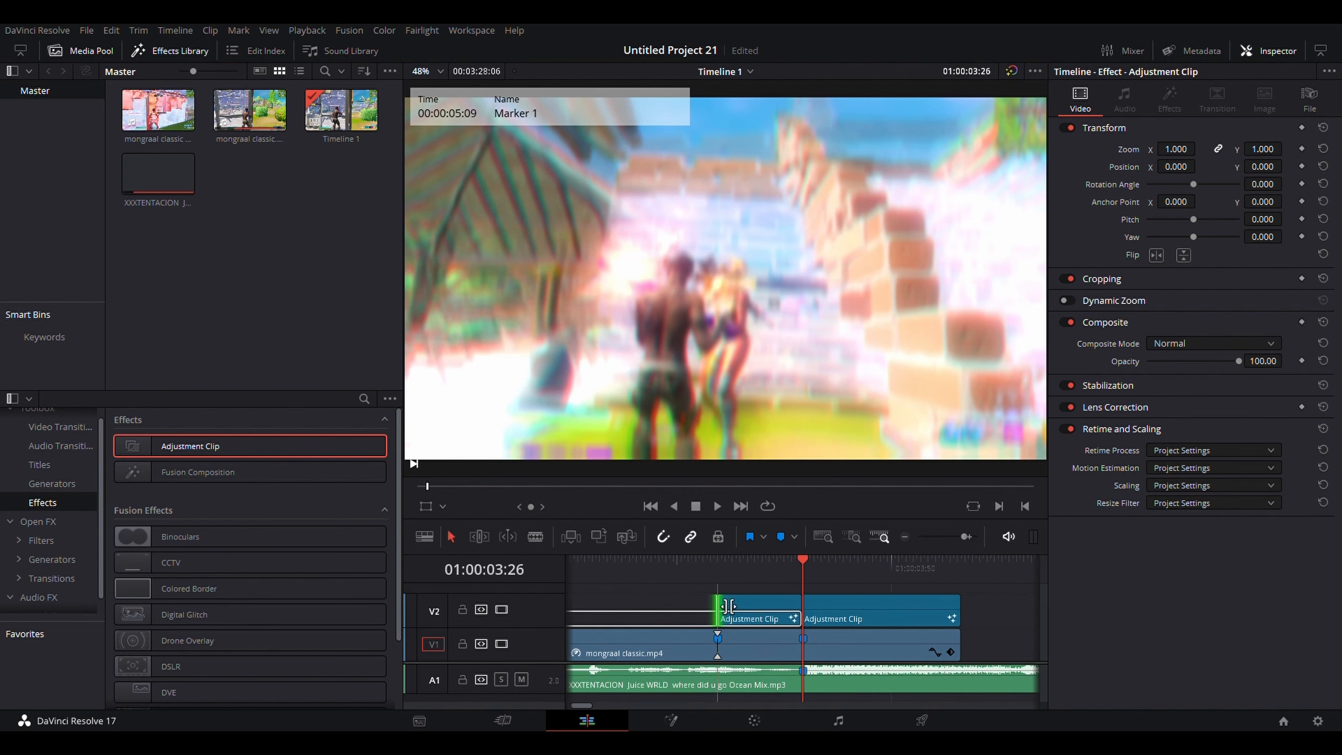
{"action": "left_click_drag", "start_coordinate": [729, 607], "coordinate": [744, 602]}
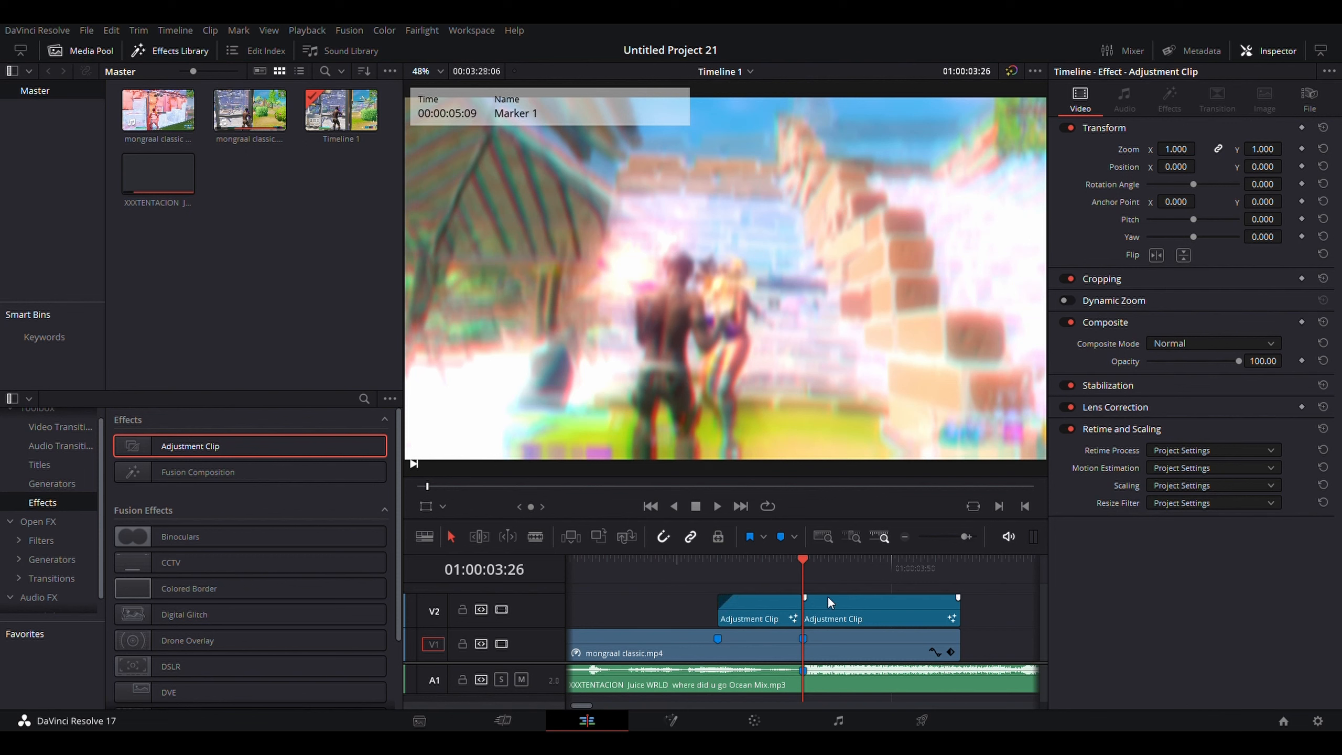
{"action": "left_click_drag", "start_coordinate": [952, 537], "coordinate": [956, 540]}
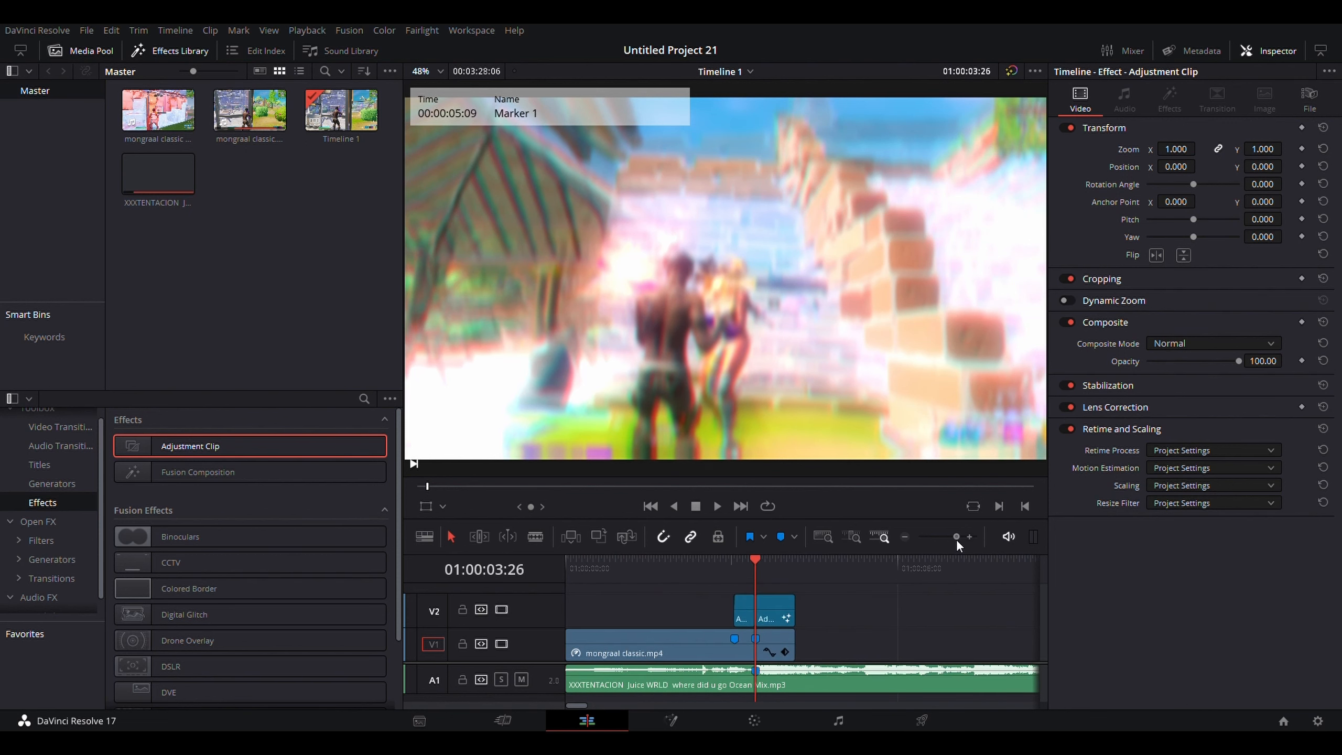
Listen to the song beyond the end of the video clip and add a marker to the audio clip at 01:00:07:23
{"action": "left_click_drag", "start_coordinate": [755, 563], "coordinate": [763, 595]}
{"action": "mouse_move", "coordinate": [760, 559]}
{"action": "left_mouse_down"}
{"action": "mouse_move", "coordinate": [778, 566]}
{"action": "mouse_move", "coordinate": [763, 569]}
{"action": "left_mouse_up"}
{"action": "mouse_move", "coordinate": [955, 538]}
{"action": "left_mouse_down"}
{"action": "mouse_move", "coordinate": [943, 540]}
{"action": "mouse_move", "coordinate": [954, 542]}
{"action": "left_mouse_up"}
{"action": "left_click_drag", "start_coordinate": [700, 563], "coordinate": [727, 568]}
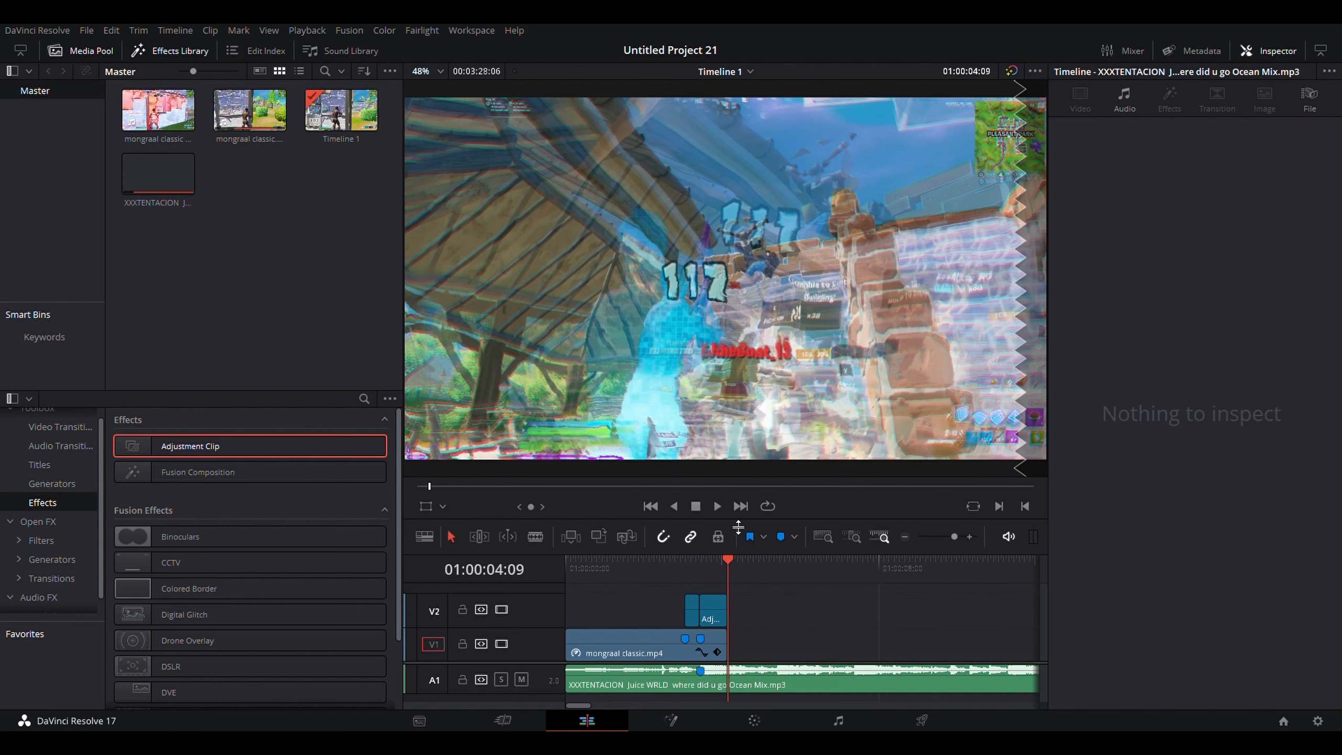
{"action": "left_click", "coordinate": [717, 507]}
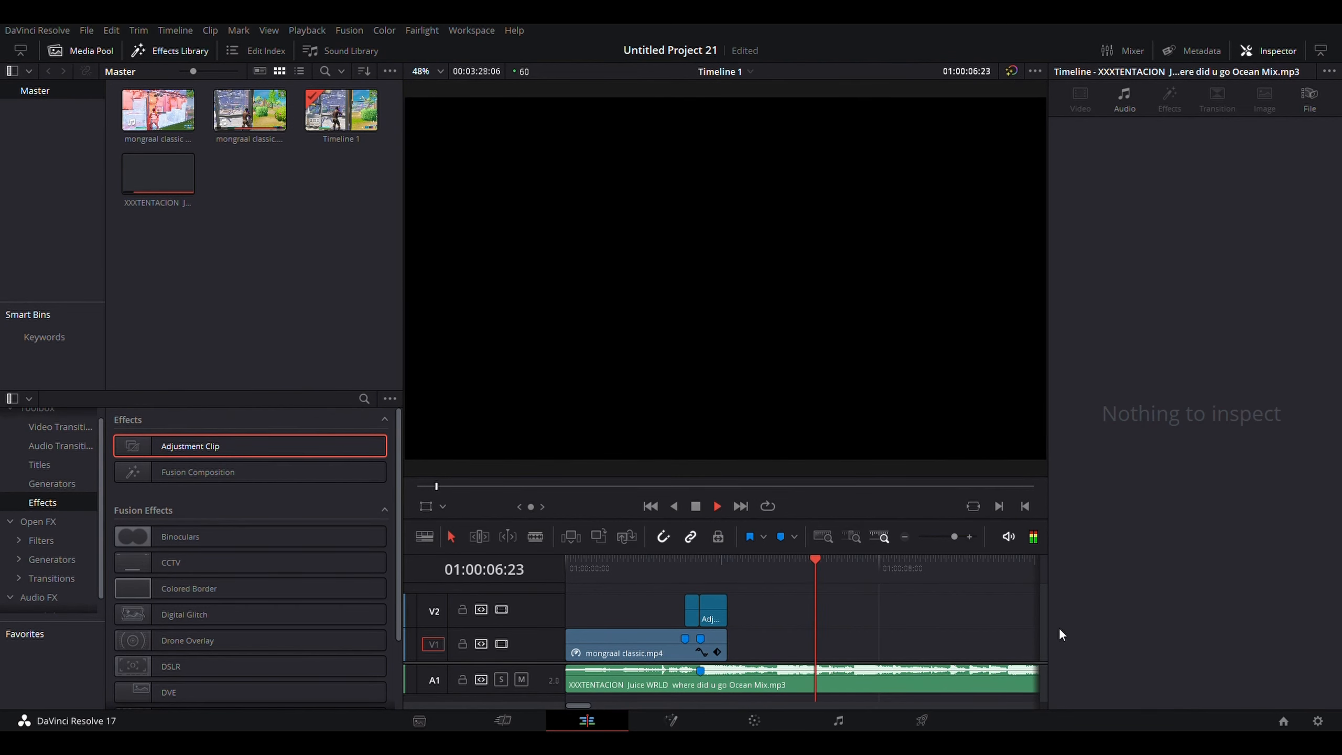
{"action": "left_click", "coordinate": [694, 506]}
{"action": "left_click_drag", "start_coordinate": [880, 585], "coordinate": [756, 584]}
{"action": "left_click", "coordinate": [716, 506]}
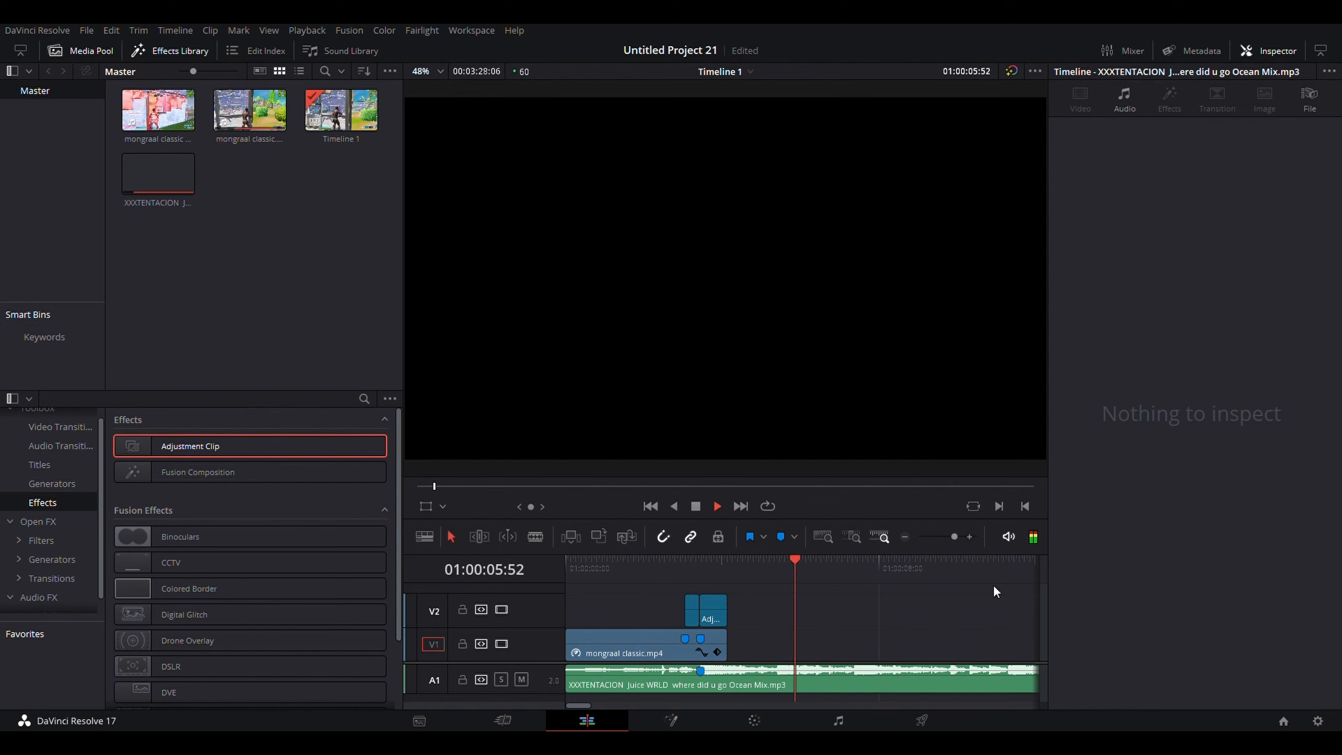
{"action": "left_click", "coordinate": [695, 506]}
{"action": "left_click_drag", "start_coordinate": [888, 560], "coordinate": [856, 611]}
{"action": "left_click", "coordinate": [882, 671]}
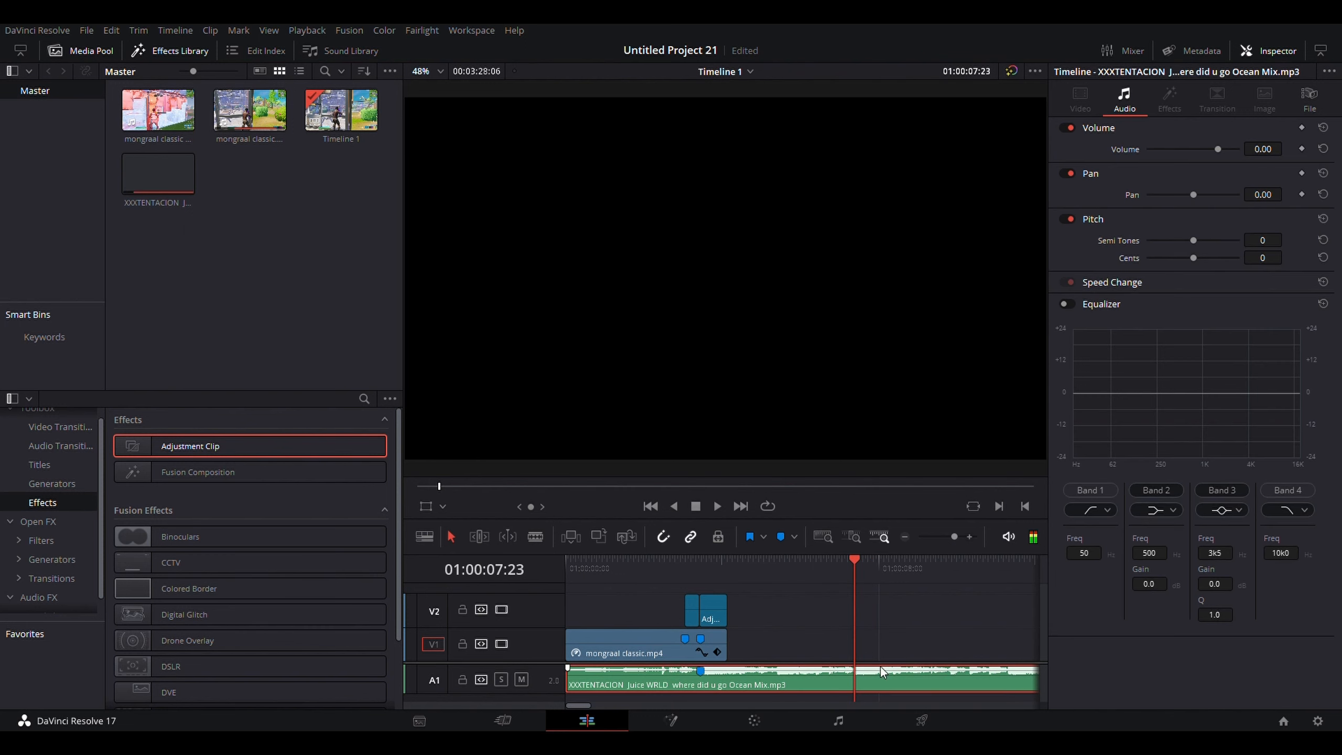
{"action": "key", "text": "m"}
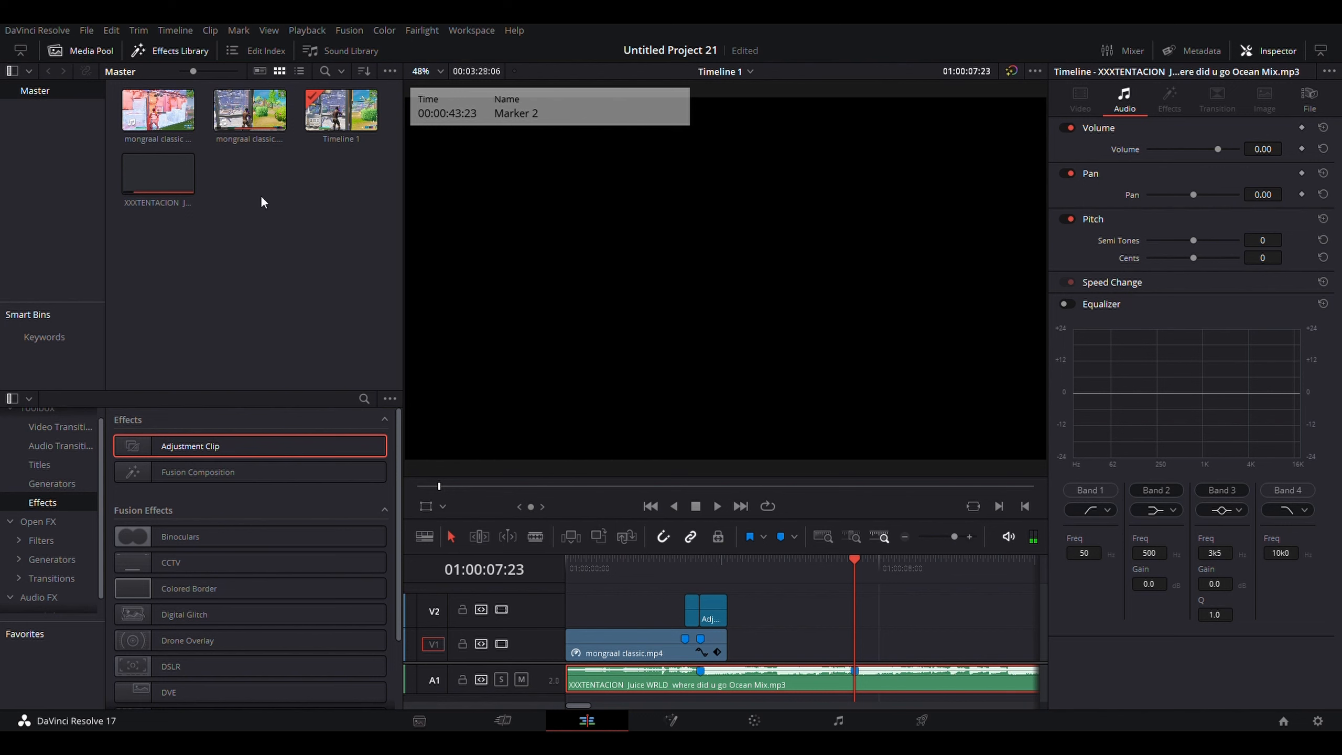
Add mongraal classic one pump.mp4 to the timeline around the new song marker and delete its audio
{"action": "left_click_drag", "start_coordinate": [158, 111], "coordinate": [818, 608]}
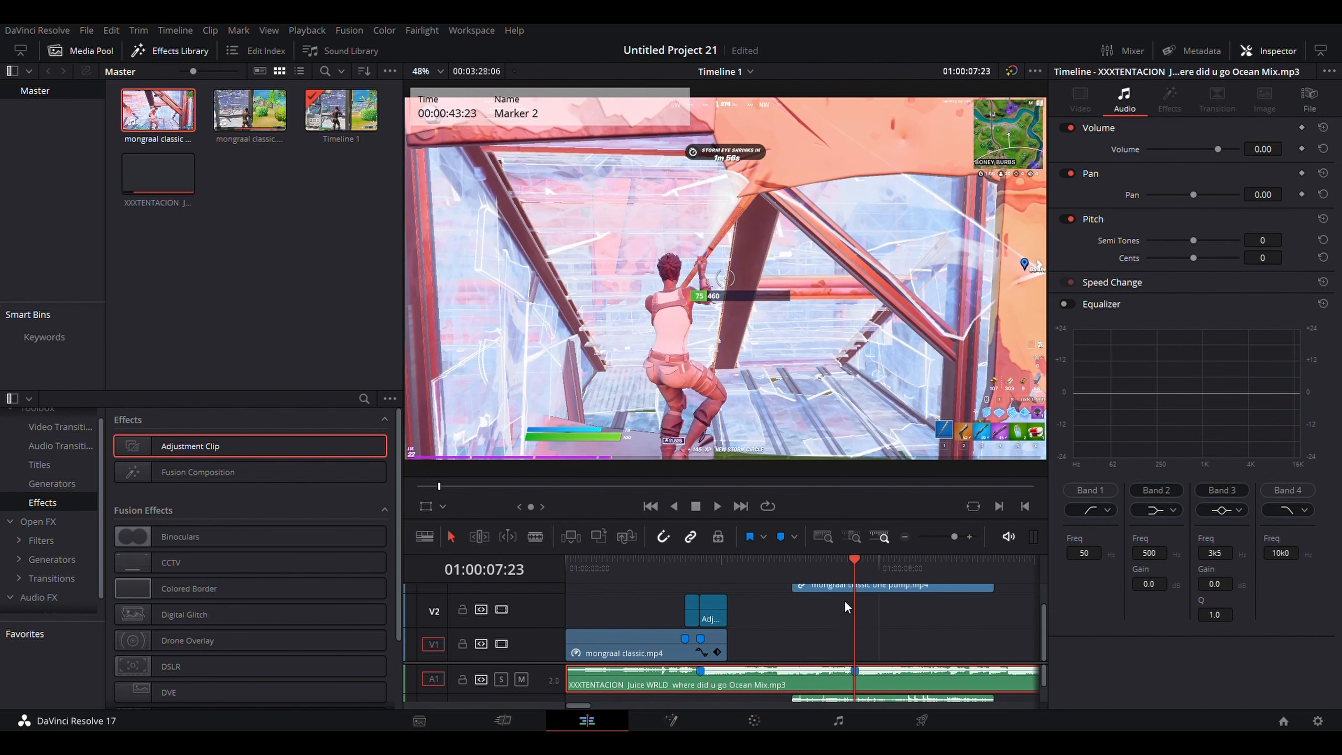
{"action": "left_click", "coordinate": [828, 585]}
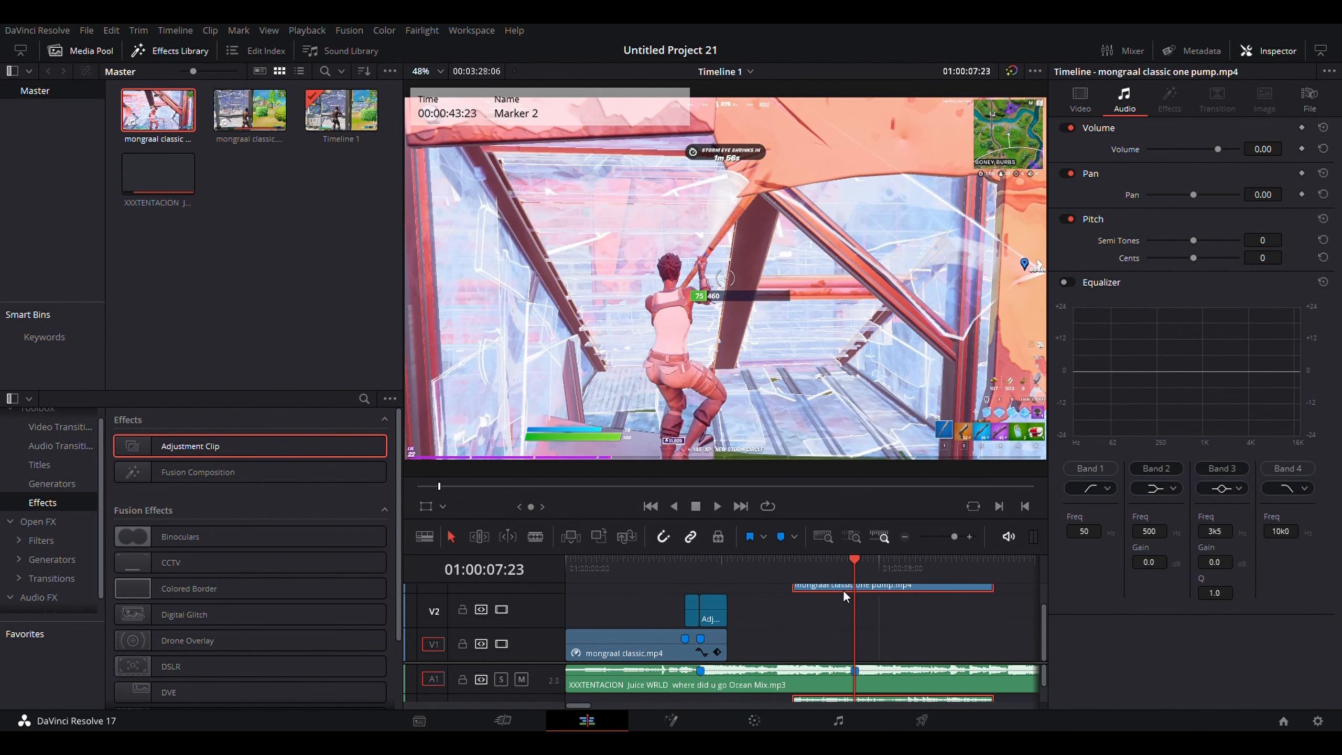
{"action": "left_click", "coordinate": [823, 698]}
{"action": "key", "text": "Delete"}
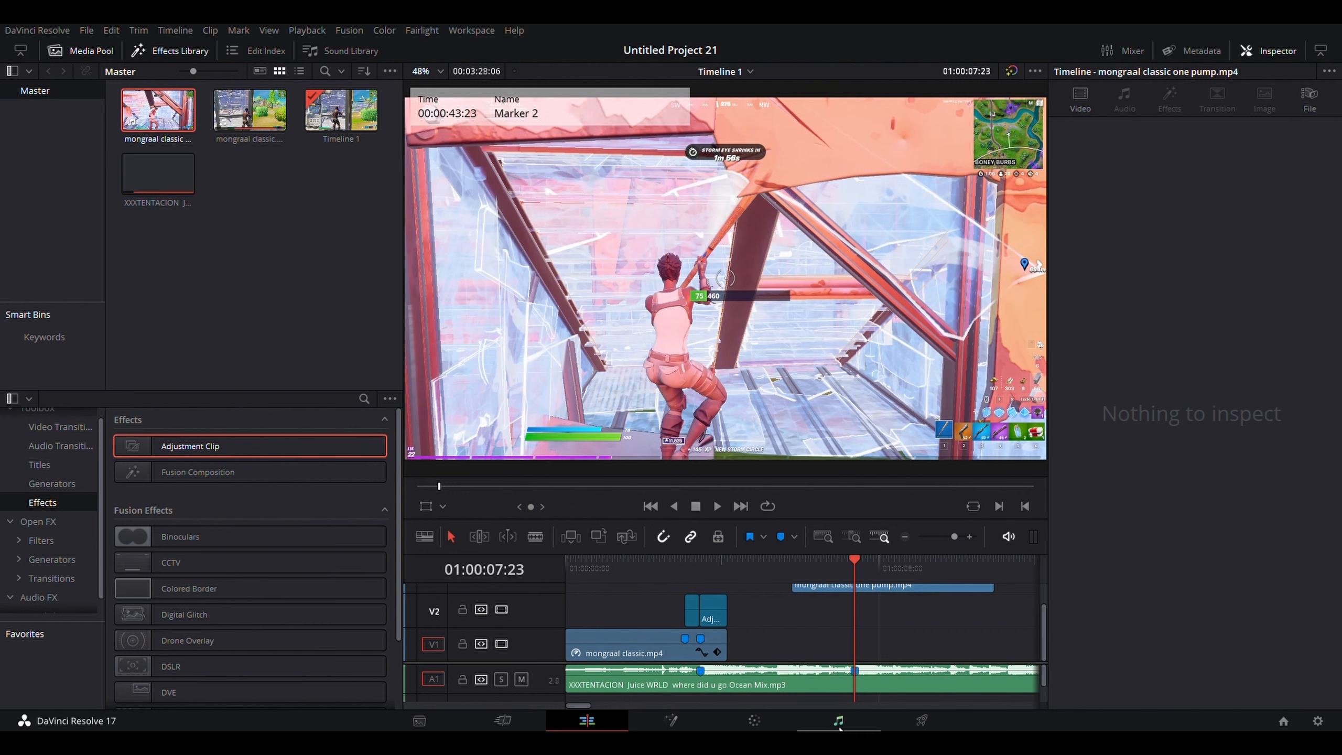
Move the mongraal classic one pump.mp4 clip to V1, directly after the first video clip
{"action": "left_click_drag", "start_coordinate": [827, 584], "coordinate": [810, 633]}
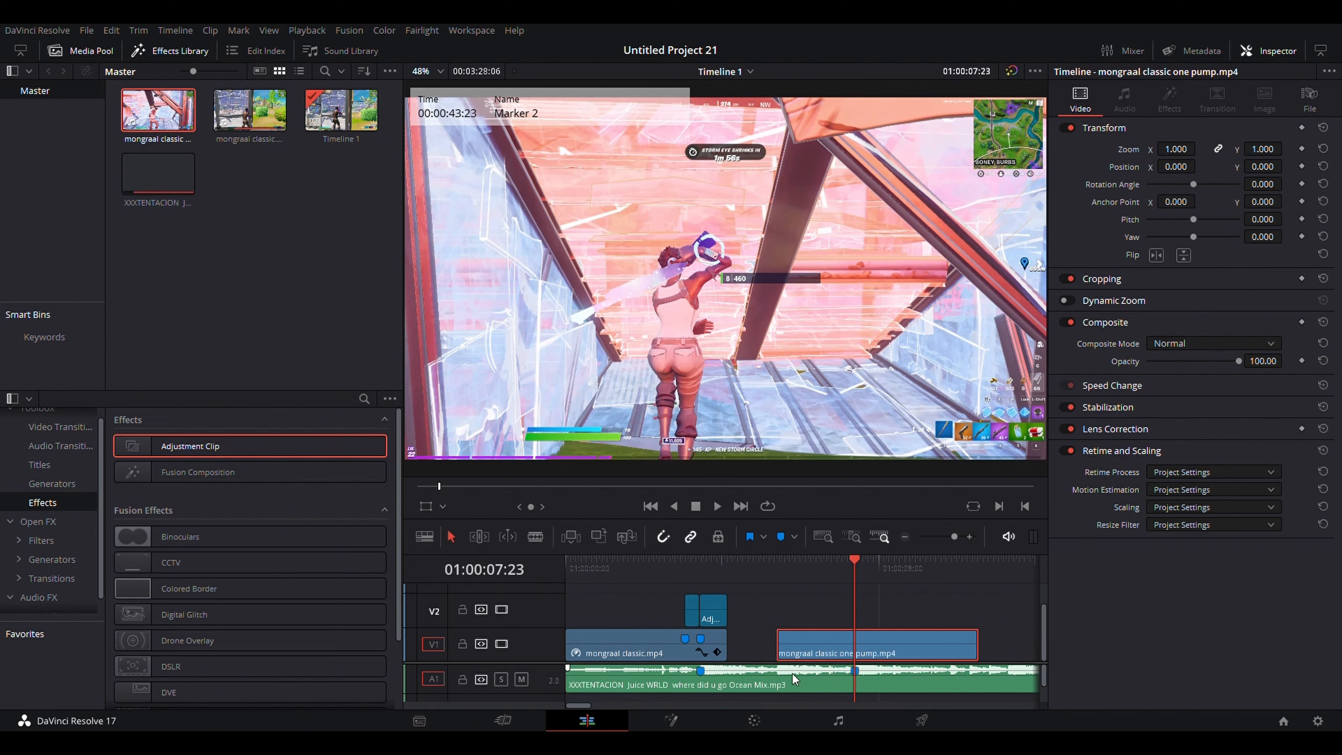
{"action": "left_click_drag", "start_coordinate": [803, 640], "coordinate": [769, 639]}
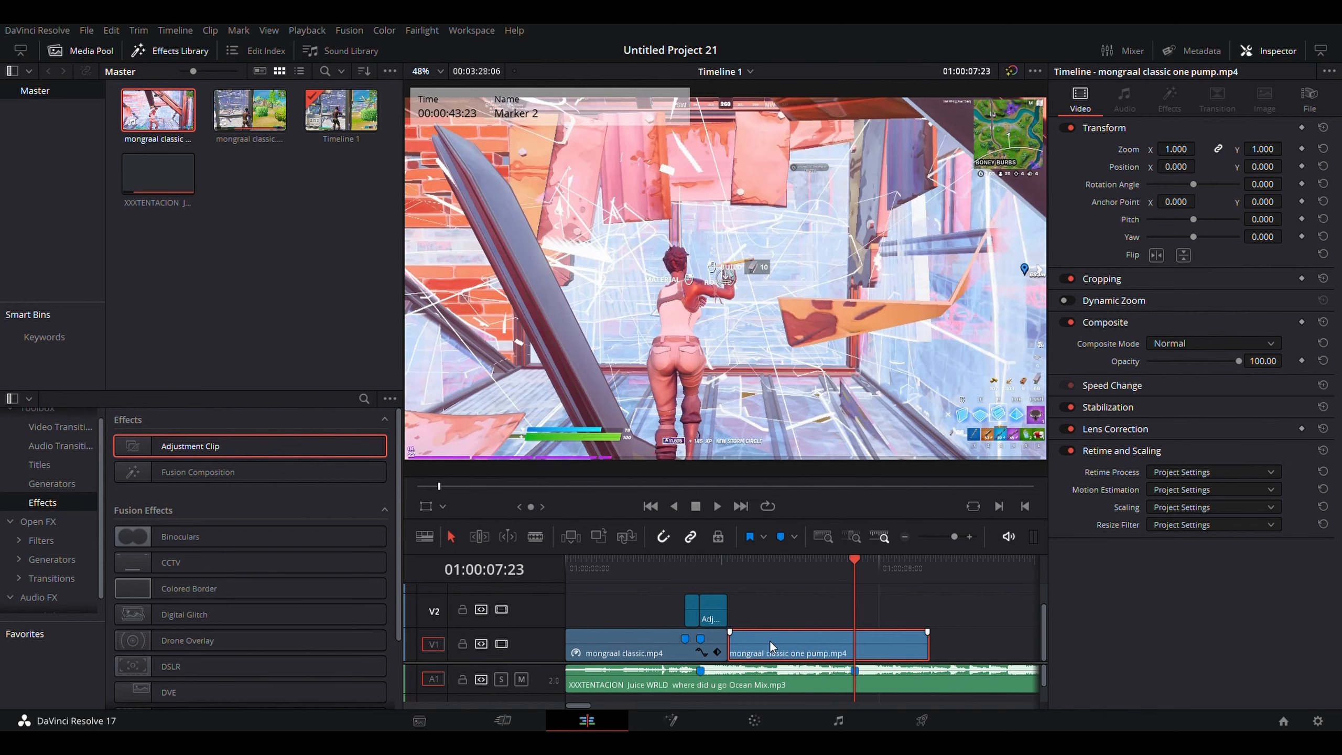
{"action": "left_click", "coordinate": [787, 613]}
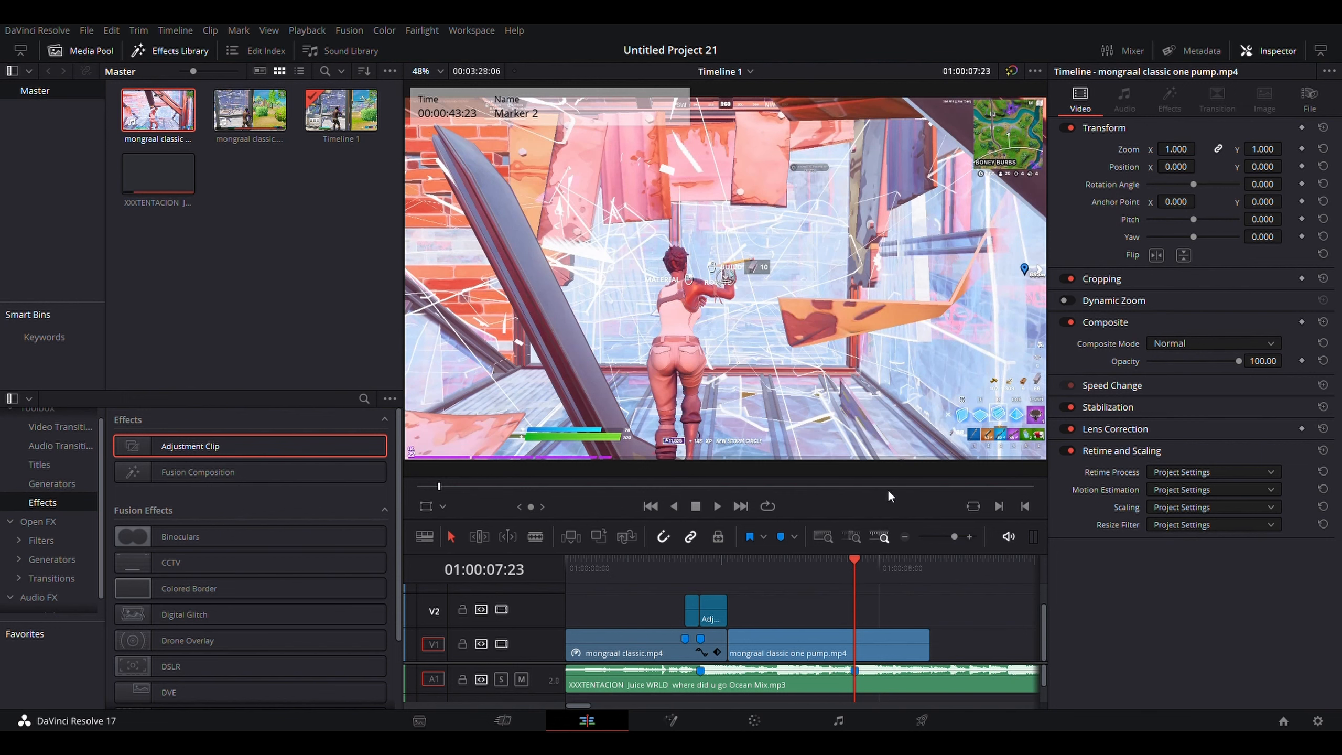
Find the shot frame in the mongraal classic one pump.mp4 clip and add a clip marker at 01:00:08:12
{"action": "mouse_move", "coordinate": [855, 561]}
{"action": "left_mouse_down"}
{"action": "mouse_move", "coordinate": [832, 564]}
{"action": "mouse_move", "coordinate": [858, 577]}
{"action": "mouse_move", "coordinate": [742, 598]}
{"action": "mouse_move", "coordinate": [888, 578]}
{"action": "left_mouse_up"}
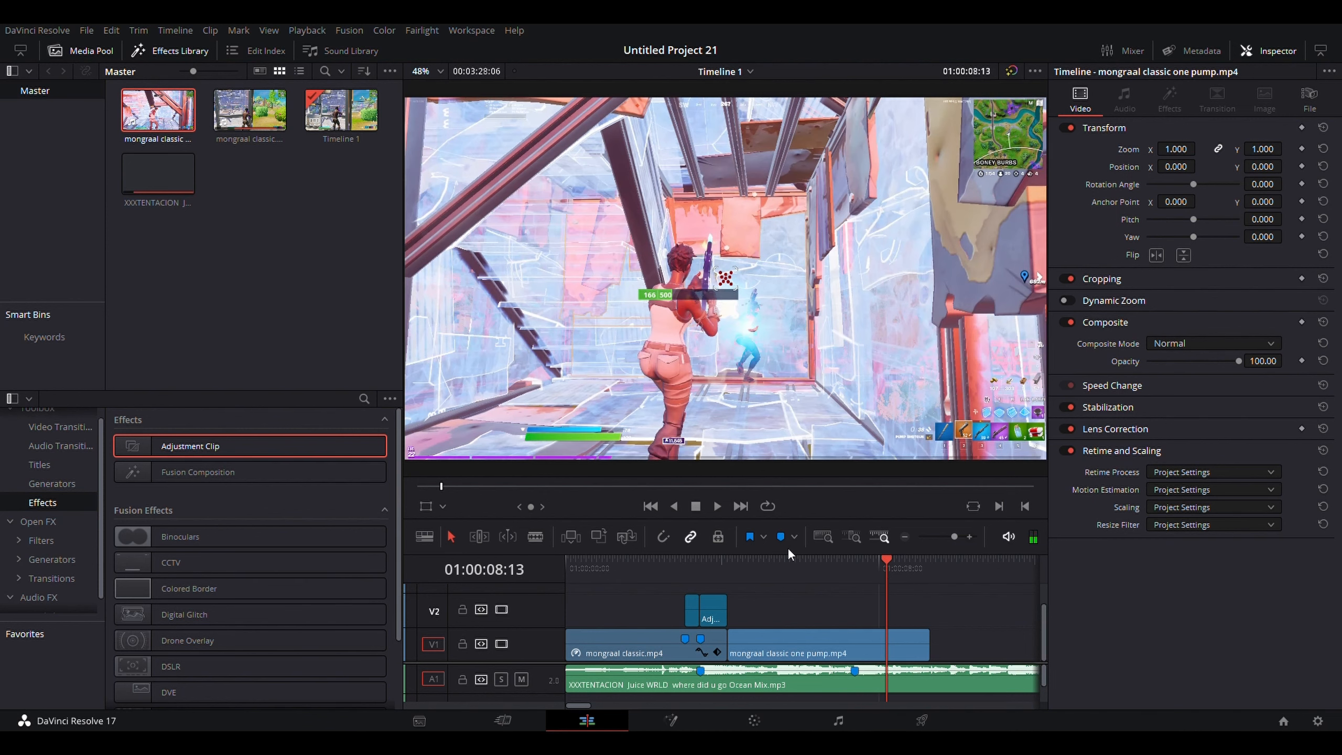
{"action": "key", "text": "Left"}
{"action": "key", "text": "Right"}
{"action": "key", "text": "Left"}
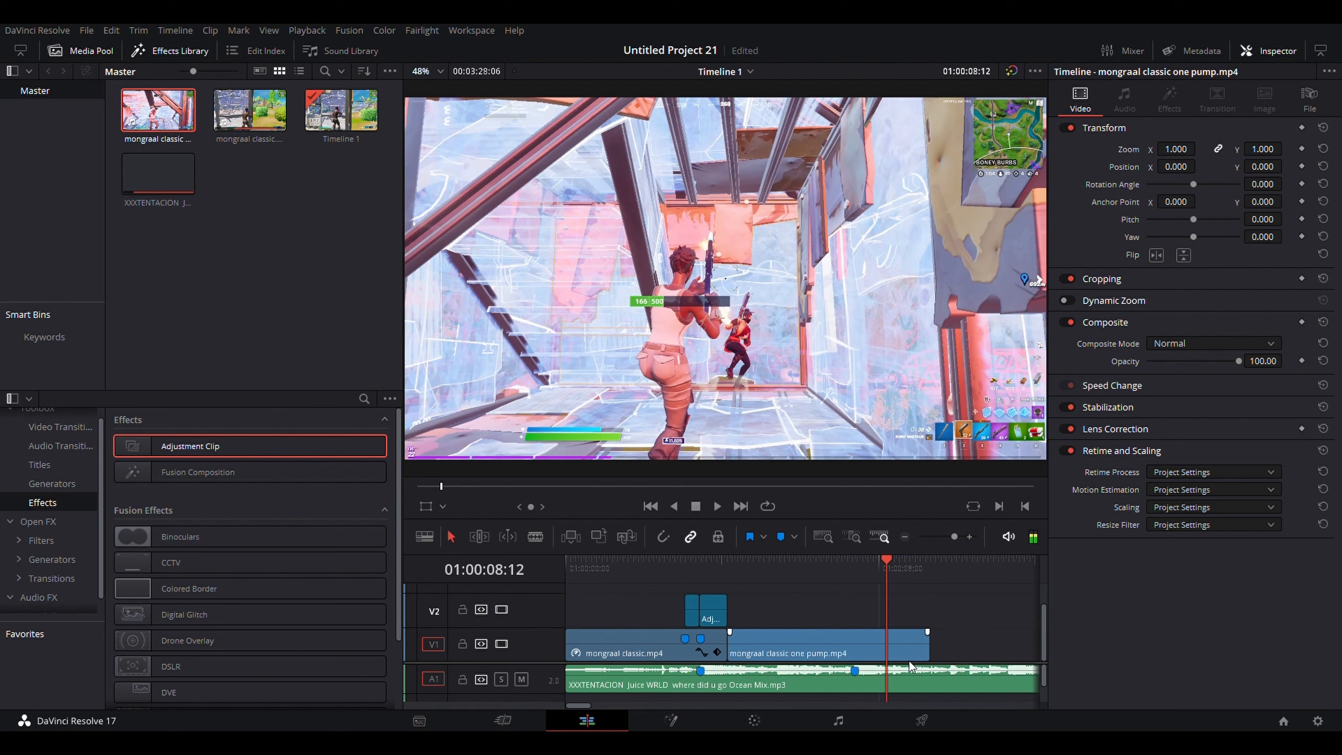
{"action": "left_click", "coordinate": [844, 657]}
{"action": "key", "text": "m"}
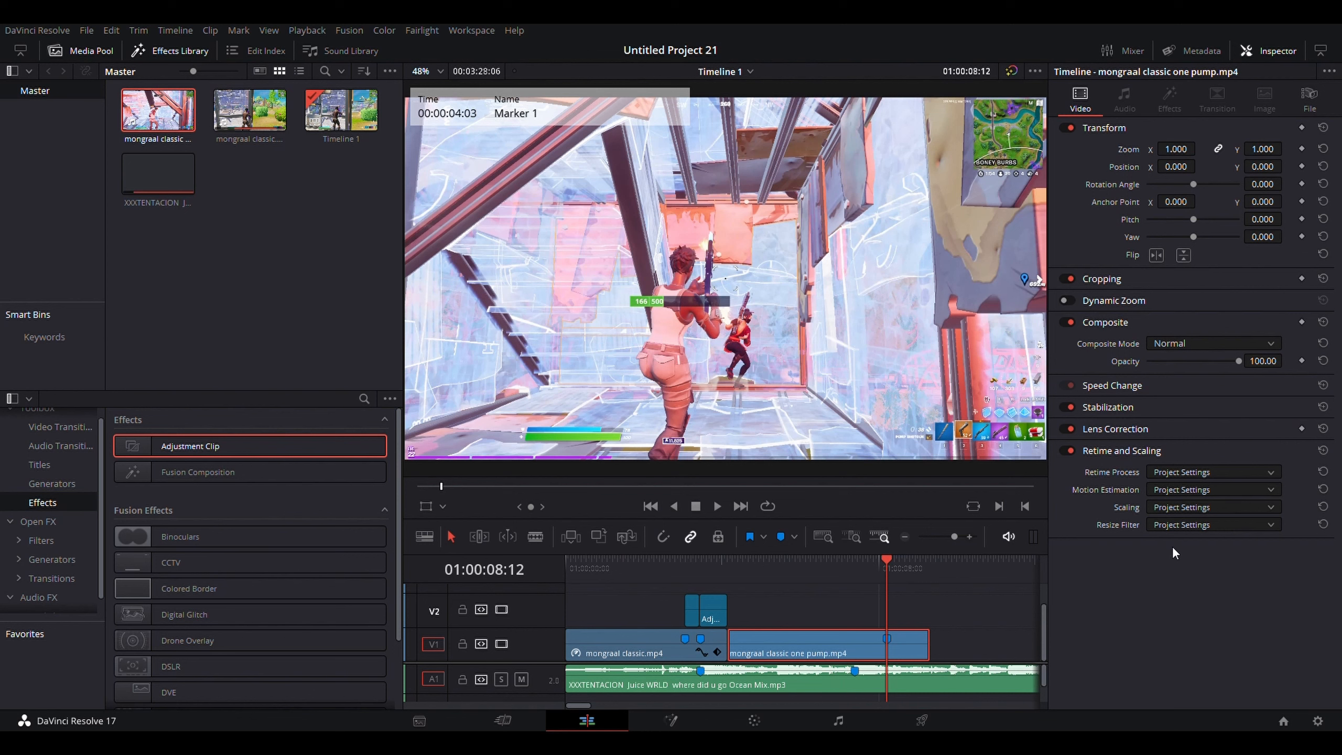
Set the second clip's Retime Process to Optical Flow, Motion Estimation to Enhanced Better, Scaling to Fill and Resize Filter to Smoother
{"action": "left_click", "coordinate": [1210, 471]}
{"action": "left_click", "coordinate": [1205, 519]}
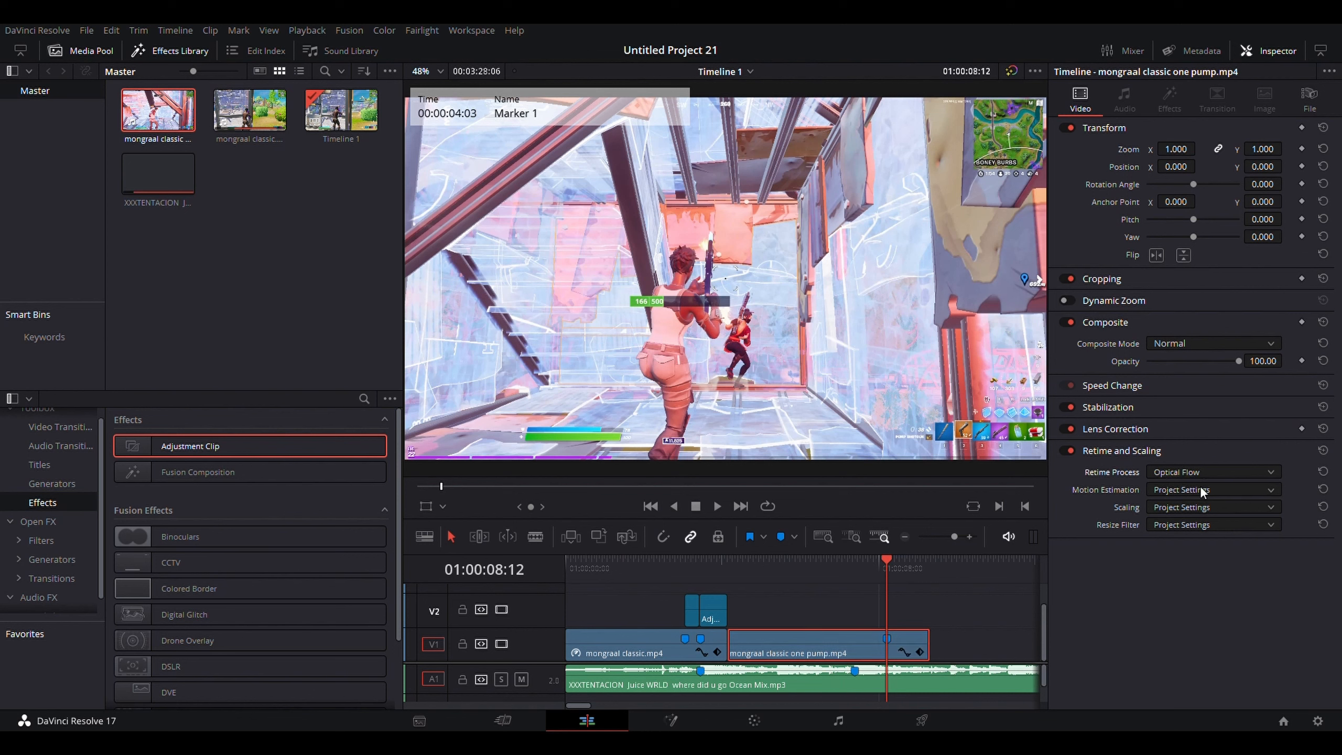
{"action": "left_click", "coordinate": [1201, 563]}
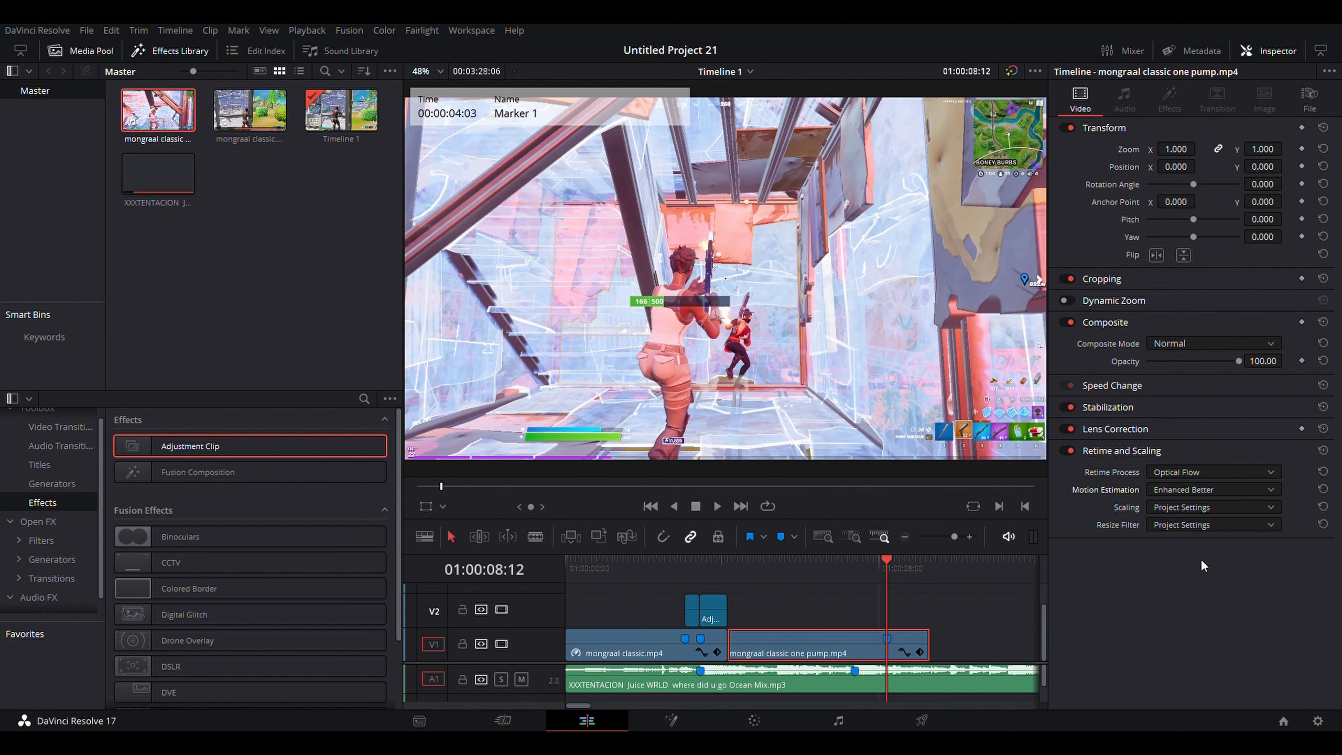
{"action": "left_click", "coordinate": [1197, 507]}
{"action": "left_click", "coordinate": [1175, 578]}
{"action": "left_click", "coordinate": [1189, 524]}
{"action": "left_click", "coordinate": [1177, 561]}
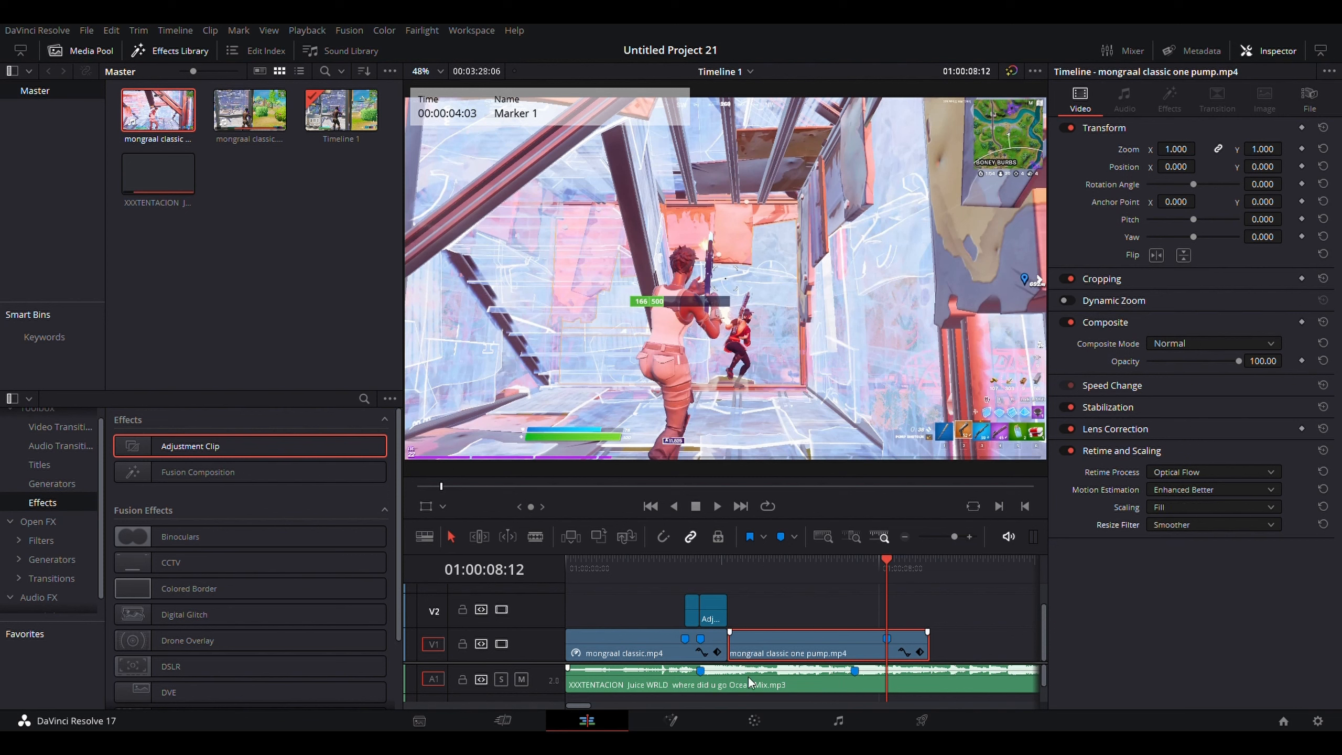
{"action": "left_click", "coordinate": [636, 645]}
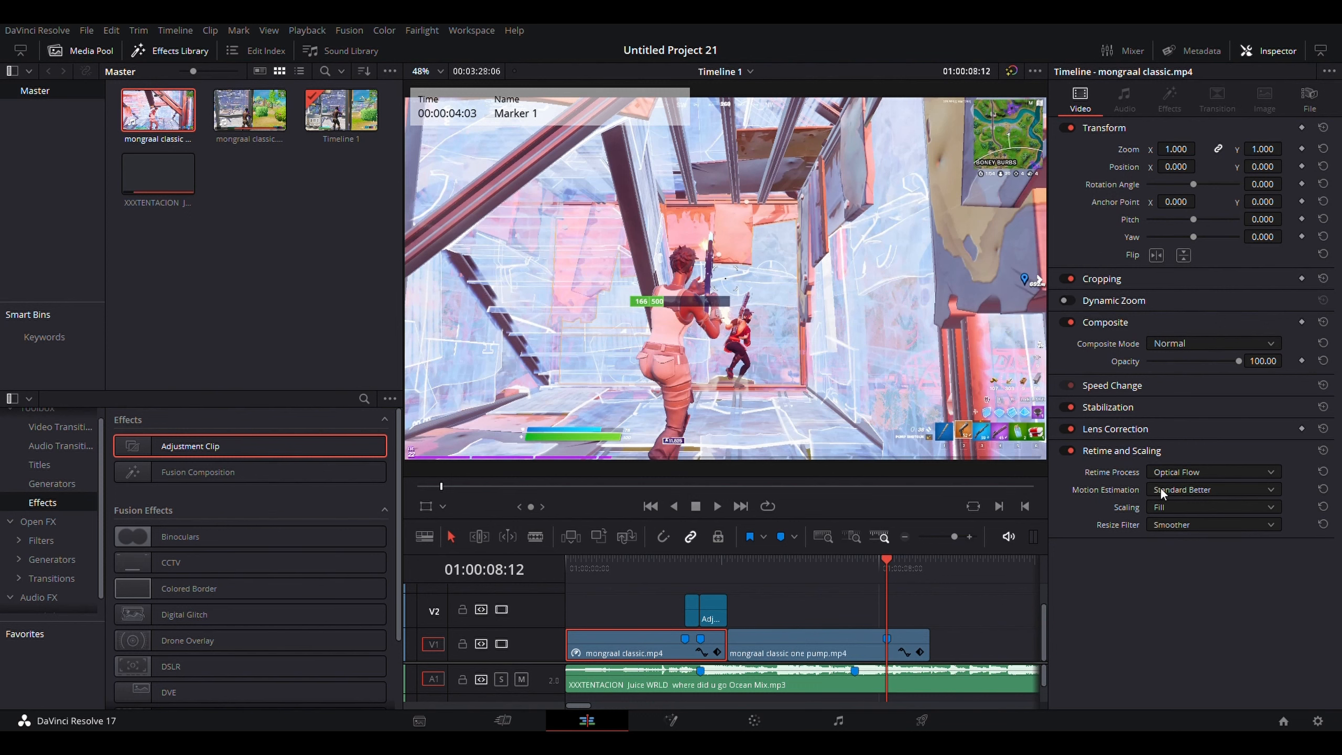
Trim the second clip's start and close the gap so its marker meets the song marker, and play it back
{"action": "left_click", "coordinate": [840, 640]}
{"action": "mouse_move", "coordinate": [733, 645]}
{"action": "left_mouse_down"}
{"action": "mouse_move", "coordinate": [812, 639]}
{"action": "mouse_move", "coordinate": [739, 650]}
{"action": "left_mouse_up"}
{"action": "left_click", "coordinate": [658, 536]}
{"action": "left_click_drag", "start_coordinate": [887, 590], "coordinate": [736, 605]}
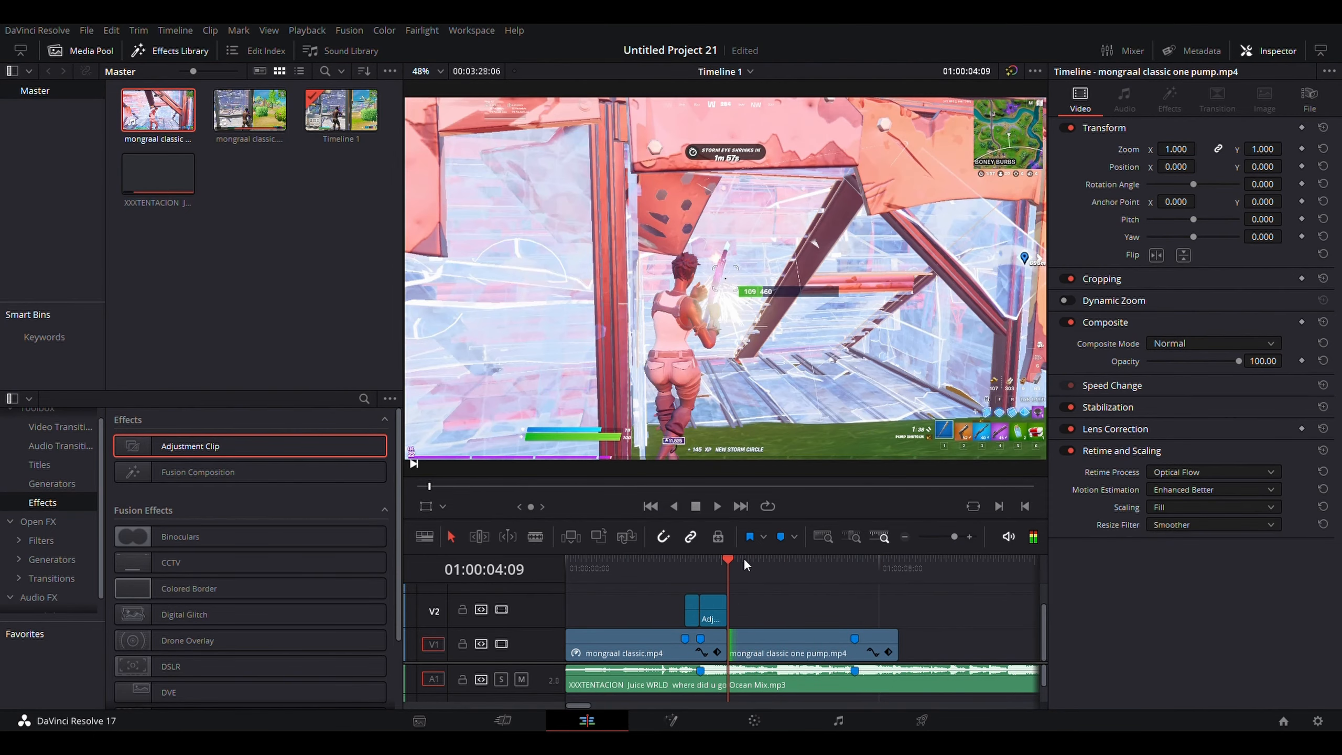
{"action": "left_click", "coordinate": [719, 505]}
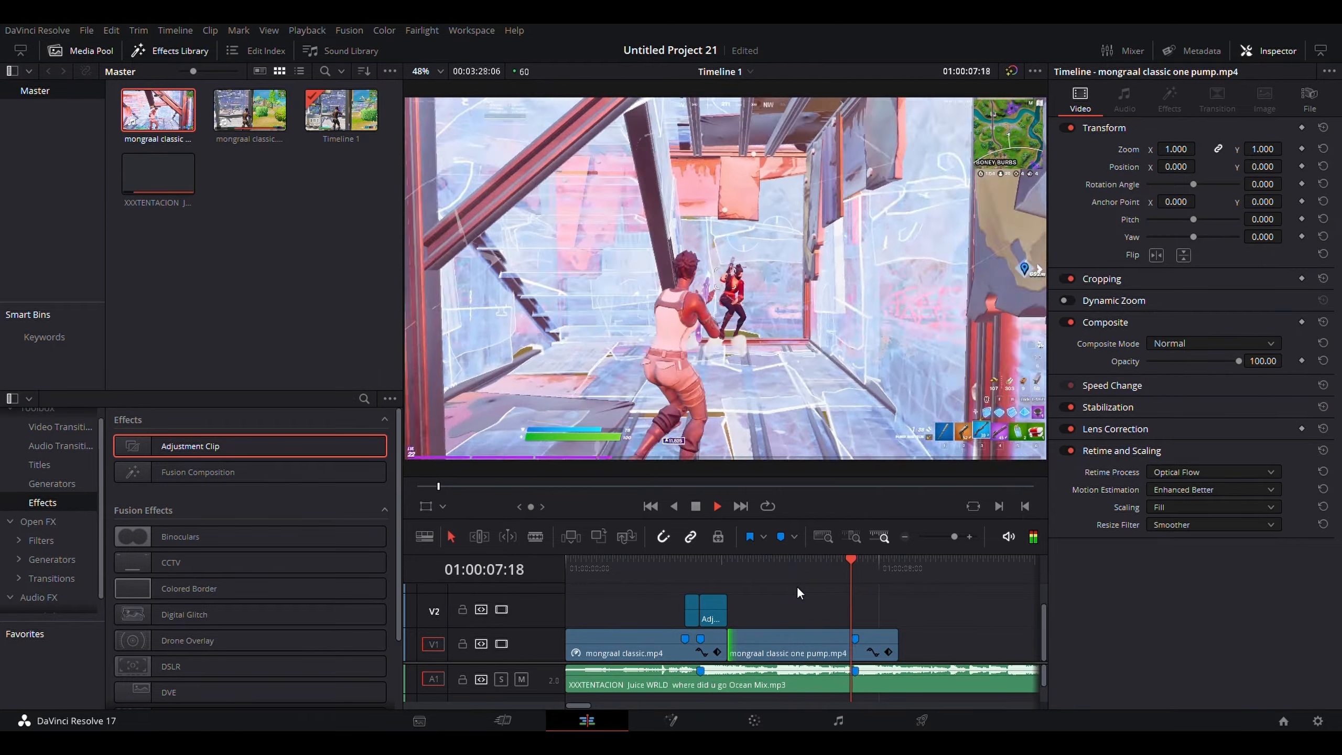
{"action": "left_click", "coordinate": [696, 506]}
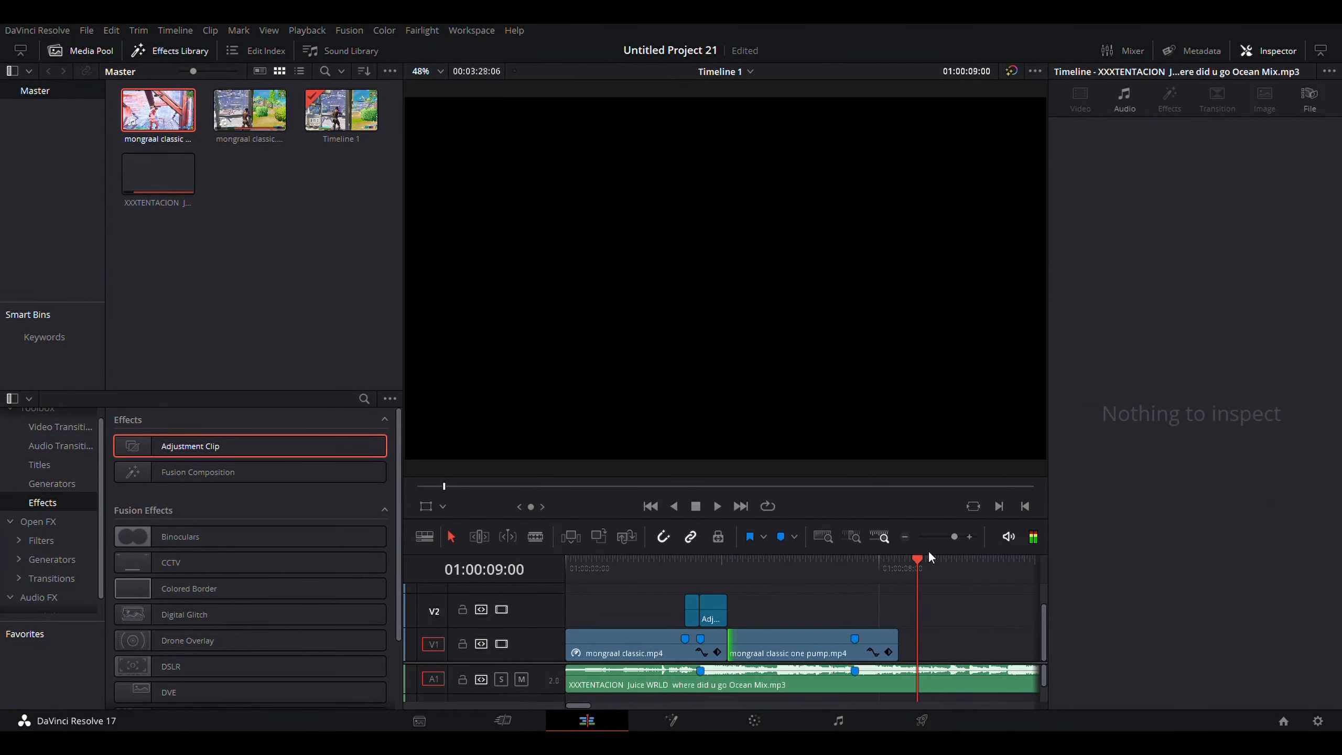
Show the retime controls on the mongraal classic one pump.mp4 clip and add a speed point at its marker, 01:00:07:23
{"action": "left_click_drag", "start_coordinate": [916, 584], "coordinate": [796, 608]}
{"action": "left_click", "coordinate": [822, 650]}
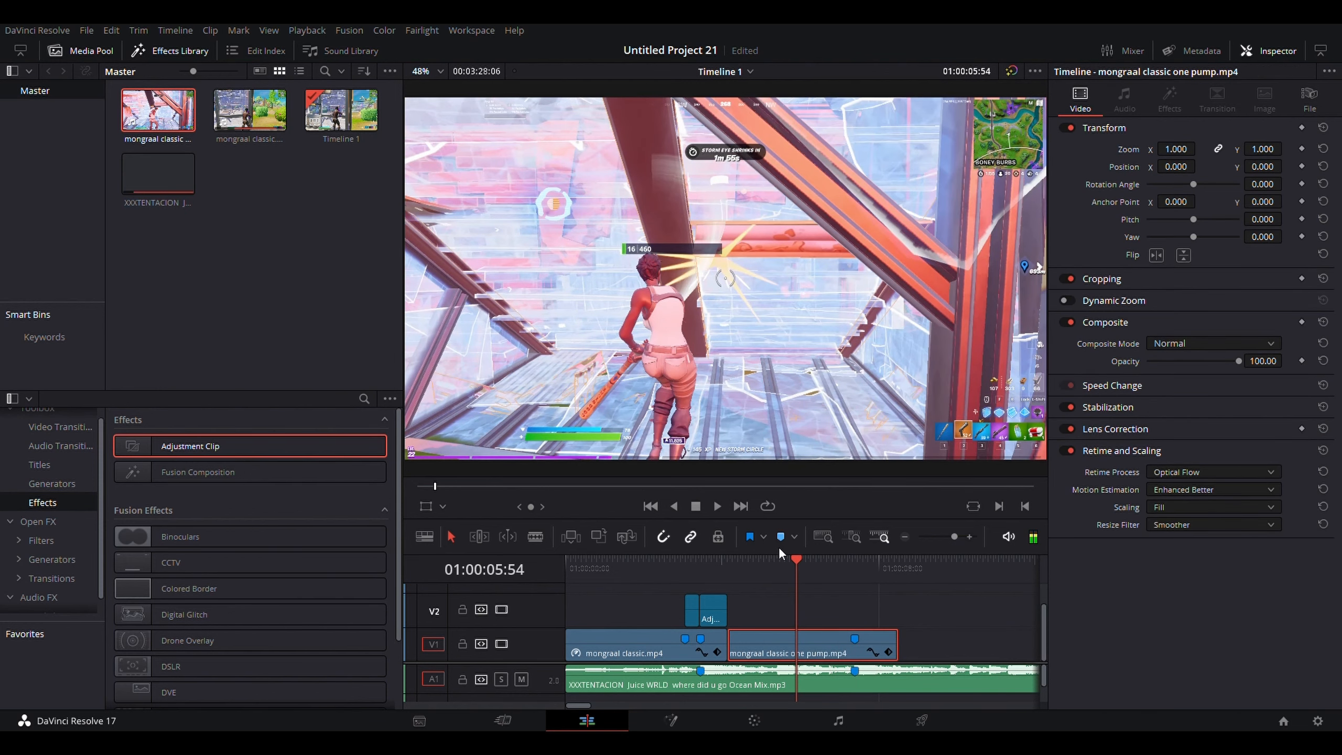
{"action": "left_click_drag", "start_coordinate": [954, 536], "coordinate": [957, 542]}
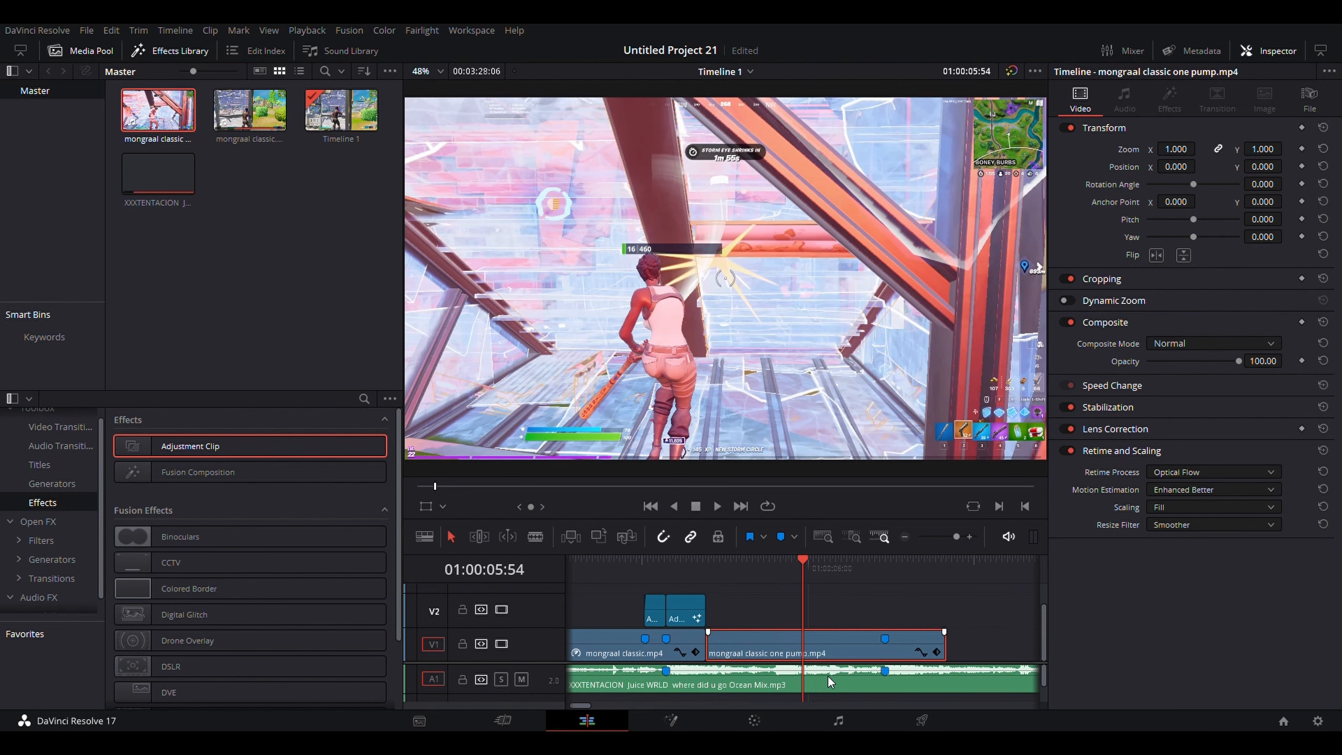
{"action": "key", "text": "ctrl+r"}
{"action": "left_click_drag", "start_coordinate": [793, 566], "coordinate": [894, 579]}
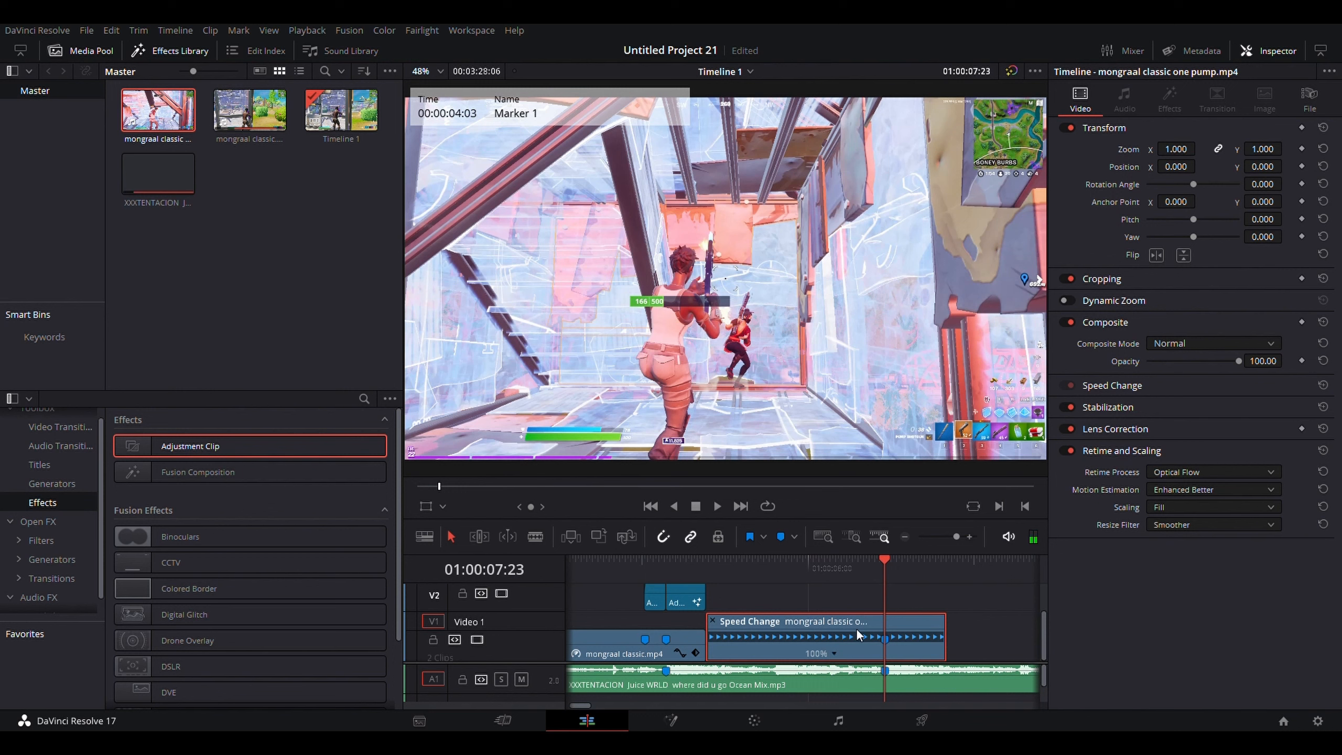
{"action": "key", "text": "s"}
Step frame by frame to the build edit before the shot and add a speed point at 01:00:06:58
{"action": "left_click_drag", "start_coordinate": [887, 574], "coordinate": [869, 583]}
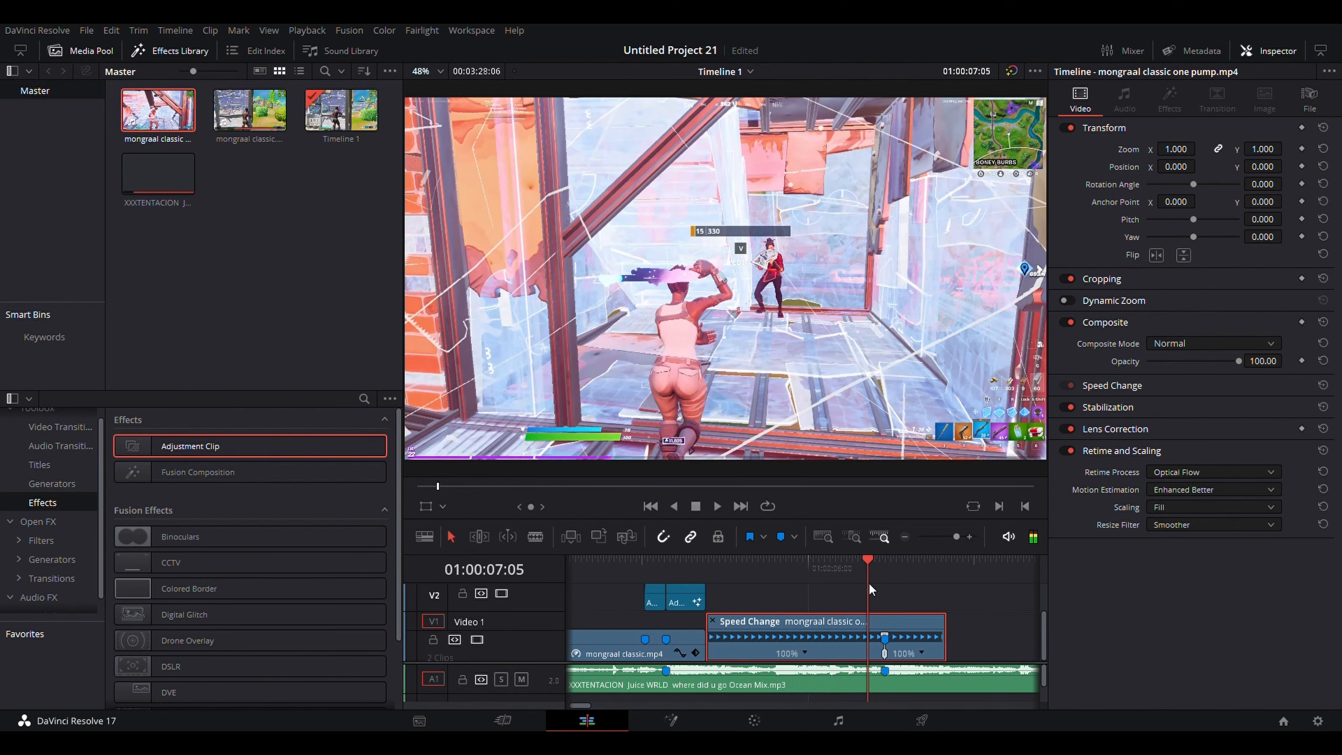
{"action": "key", "text": "Left"}
{"action": "key", "text": "Left"}
{"action": "key", "text": "Left"}
{"action": "key", "text": "Left"}
{"action": "key", "text": "Left"}
{"action": "key", "text": "Left"}
{"action": "key", "text": "Left"}
{"action": "key", "text": "Left"}
{"action": "key", "text": "Left"}
{"action": "key", "text": "Left"}
{"action": "key", "text": "Left"}
{"action": "key", "text": "Left"}
{"action": "key", "text": "Left"}
{"action": "key", "text": "Left"}
{"action": "key", "text": "Left"}
{"action": "key", "text": "Left"}
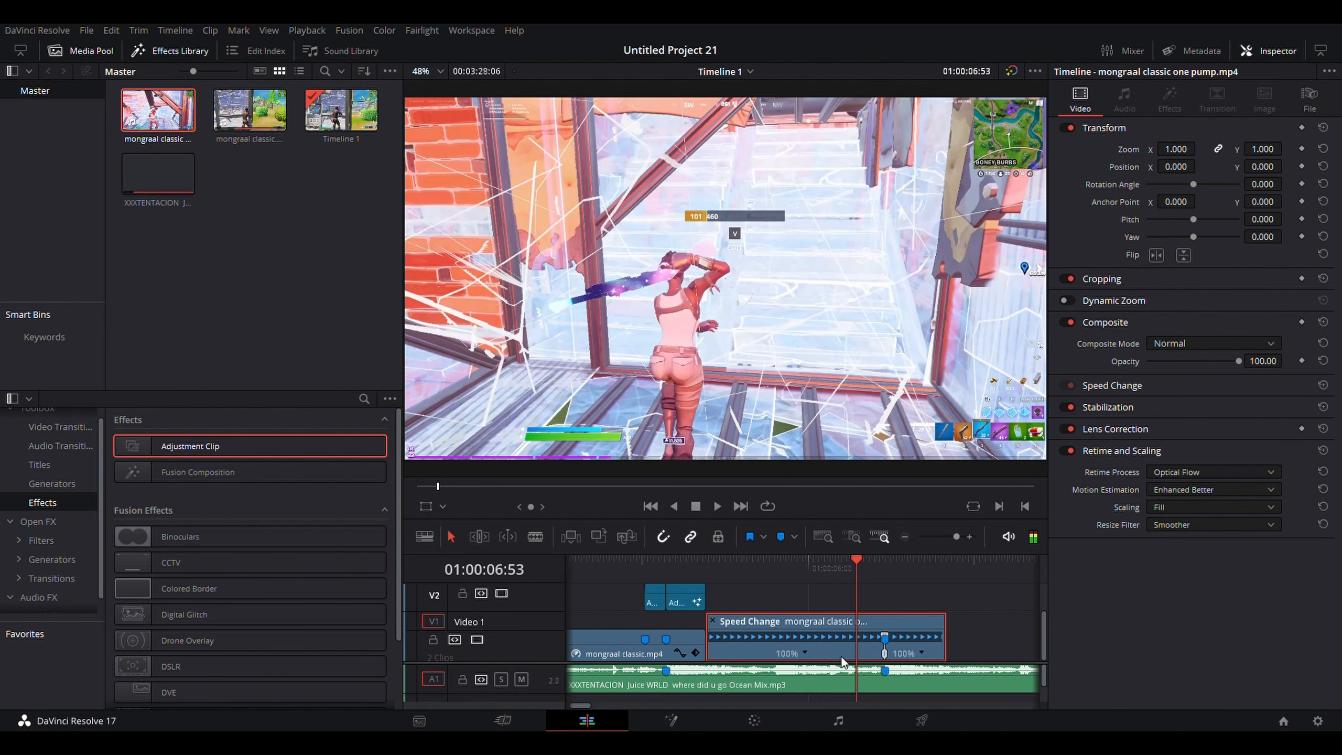
{"action": "key", "text": "Left"}
{"action": "key", "text": "Left"}
{"action": "key", "text": "Left"}
{"action": "key", "text": "Left"}
{"action": "key", "text": "Right"}
{"action": "key", "text": "Right"}
{"action": "key", "text": "Right"}
{"action": "key", "text": "Right"}
{"action": "key", "text": "Right"}
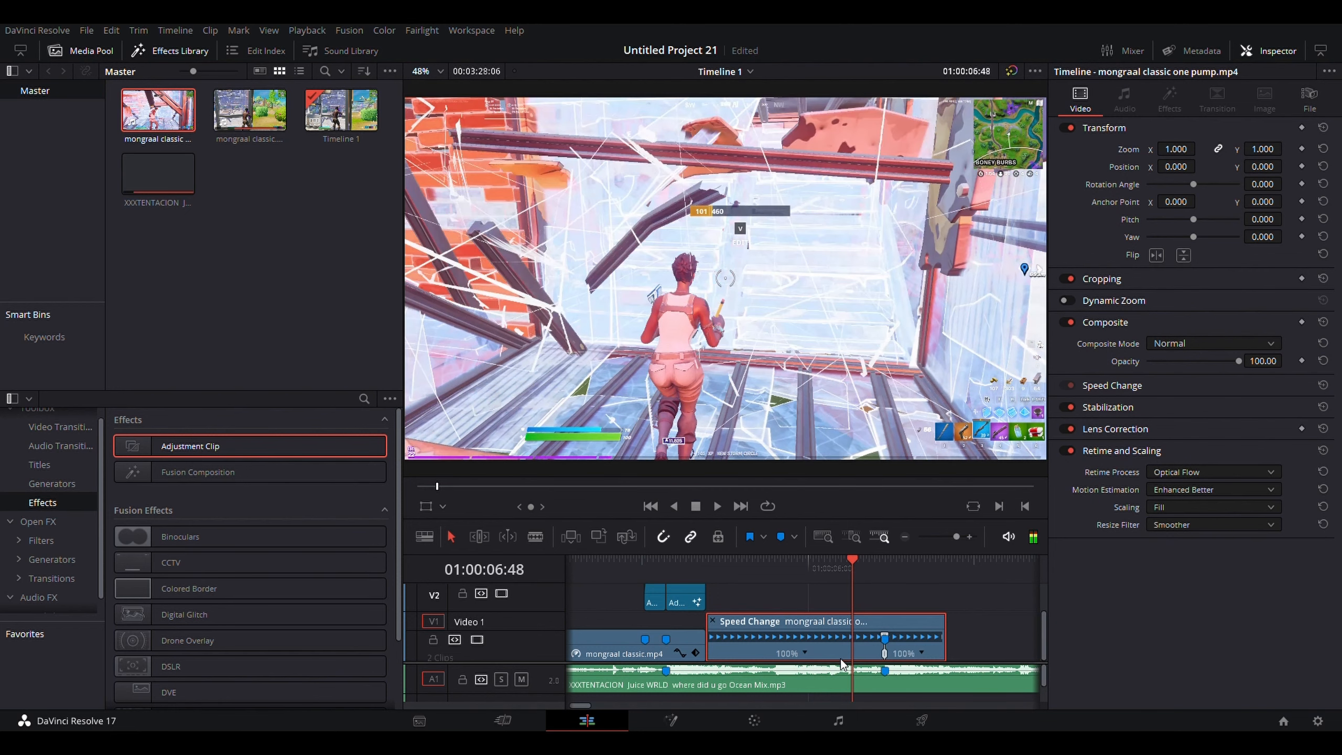
{"action": "key", "text": "Right"}
{"action": "key", "text": "Right"}
{"action": "key", "text": "Right"}
{"action": "key", "text": "Right"}
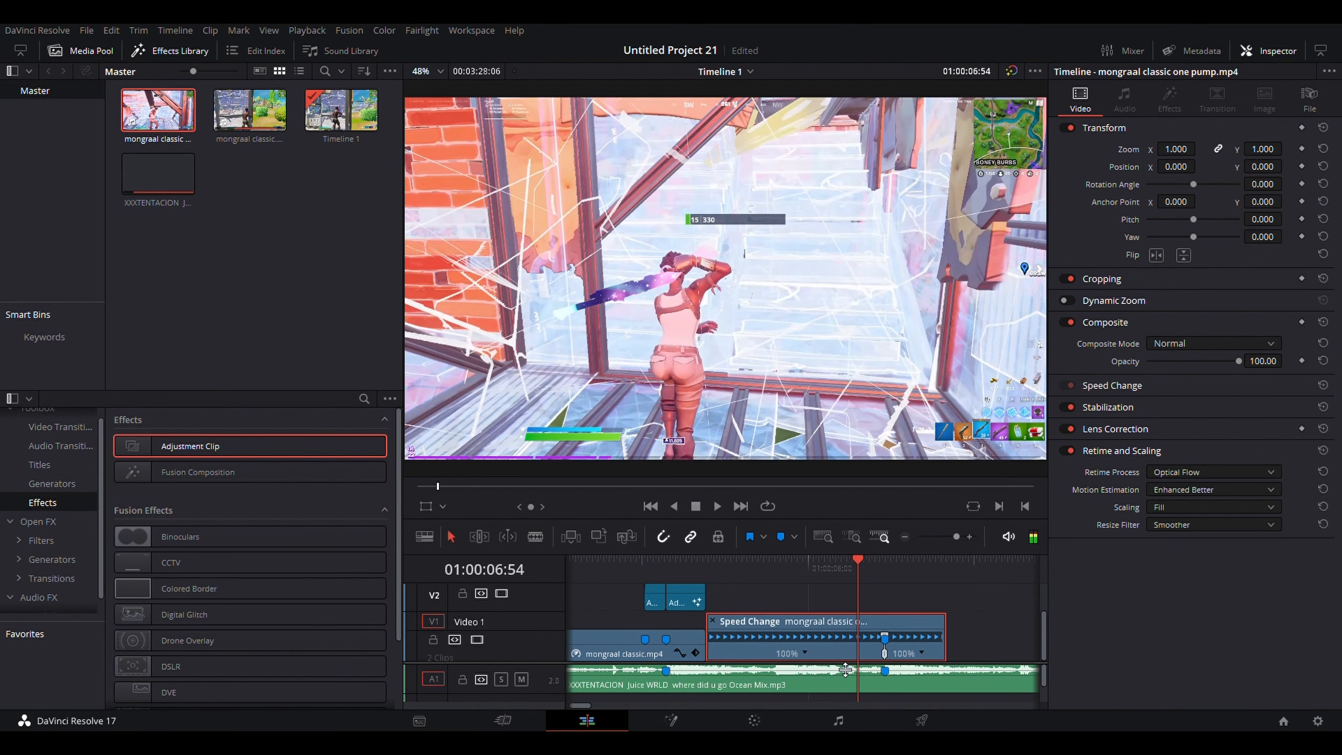
{"action": "key", "text": "Left"}
{"action": "key", "text": "Left"}
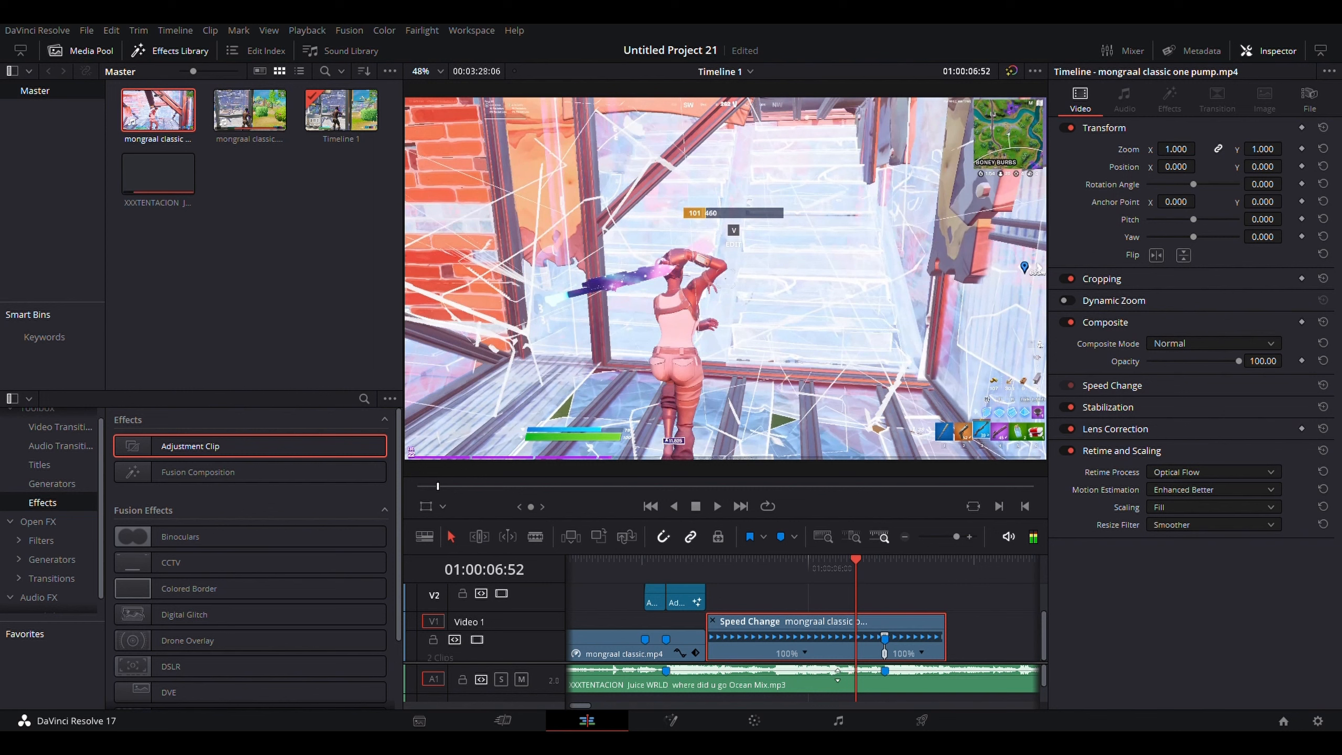
{"action": "key", "text": "Right"}
{"action": "key", "text": "Right"}
{"action": "key", "text": "Right"}
{"action": "key", "text": "Right"}
{"action": "key", "text": "Right"}
{"action": "key", "text": "Right"}
{"action": "key", "text": "Right"}
{"action": "key", "text": "Right"}
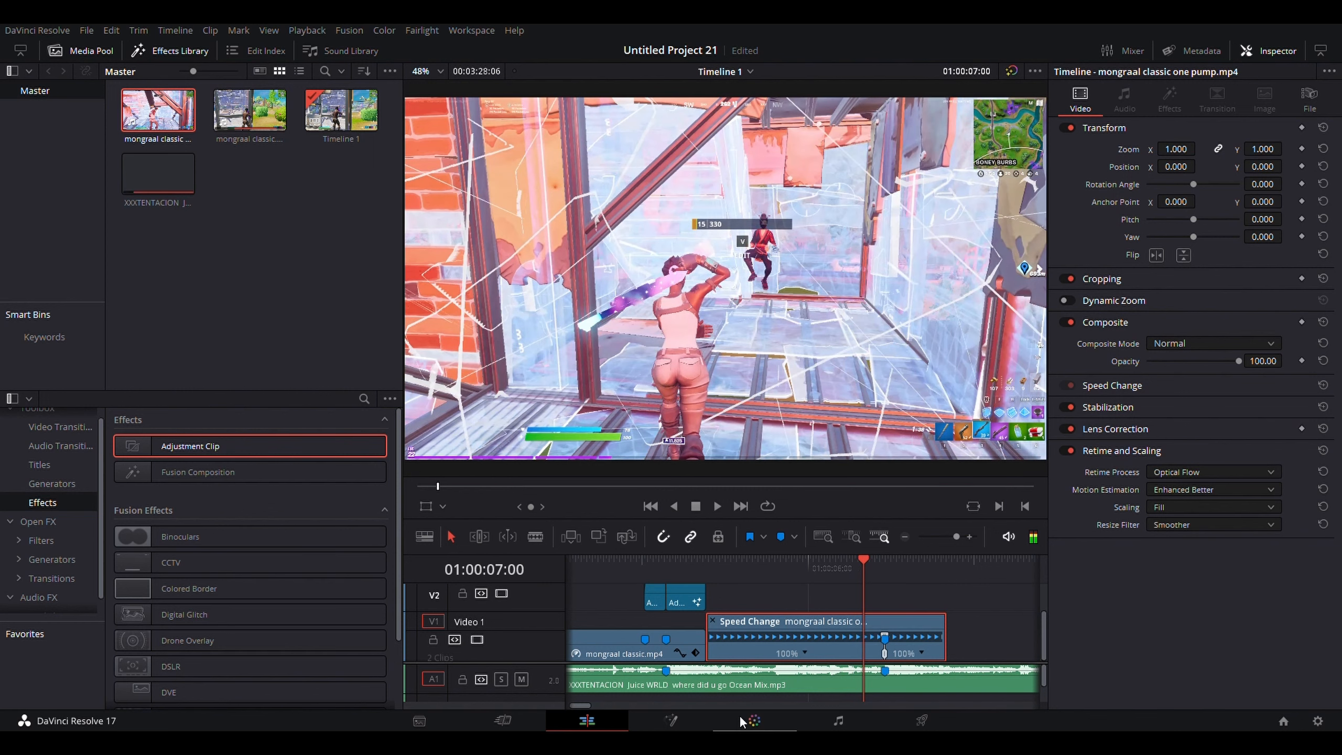
{"action": "key", "text": "Left"}
{"action": "key", "text": "Left"}
{"action": "key", "text": "Left"}
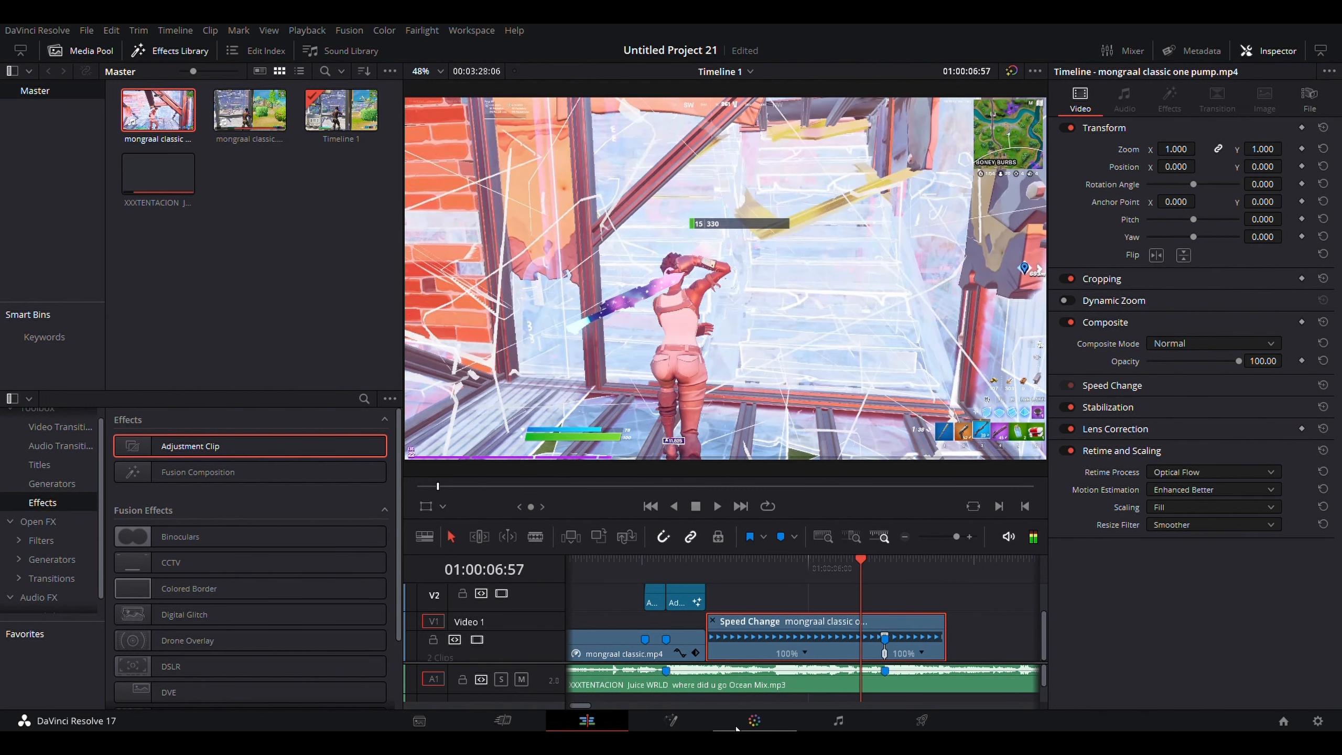
{"action": "key", "text": "Right"}
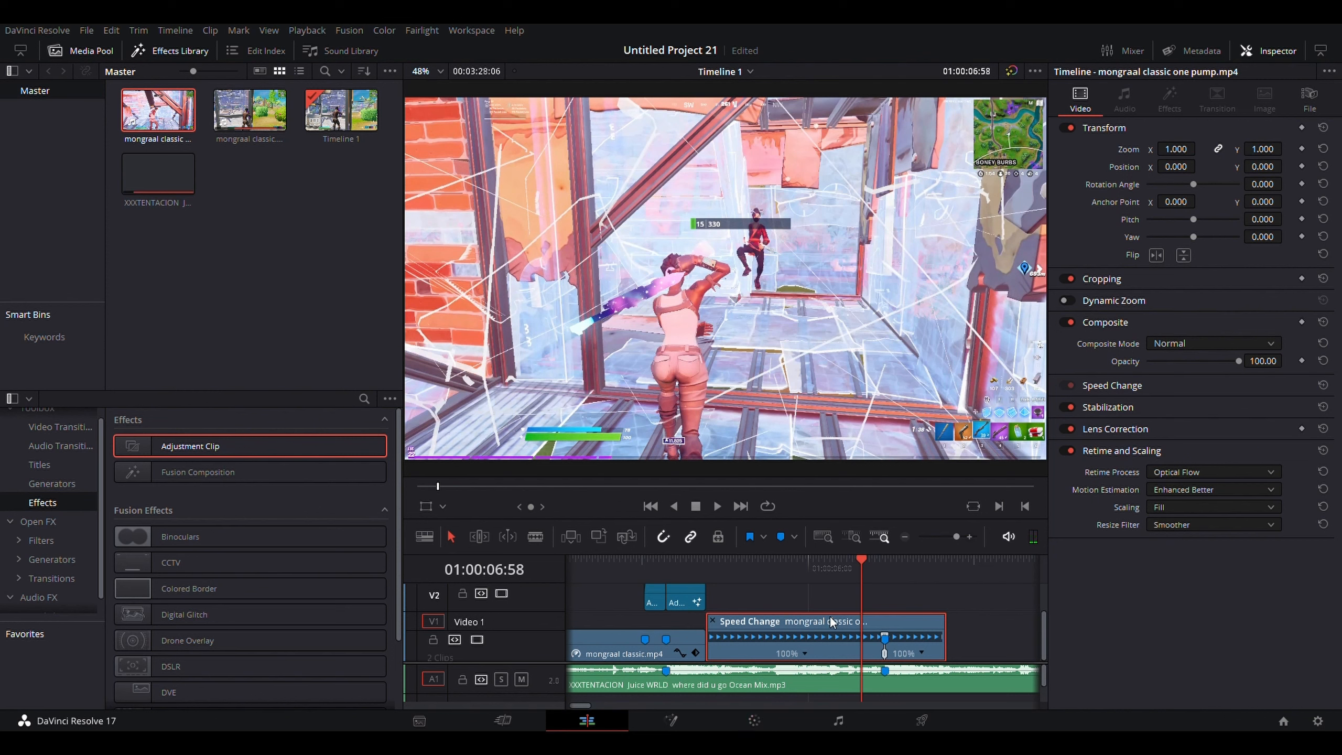
{"action": "left_click_drag", "start_coordinate": [956, 535], "coordinate": [965, 536]}
Add a speed point at 01:00:07:11, slow the segments before and after the middle one to 25%, and speed up the middle
{"action": "left_click_drag", "start_coordinate": [800, 563], "coordinate": [843, 569]}
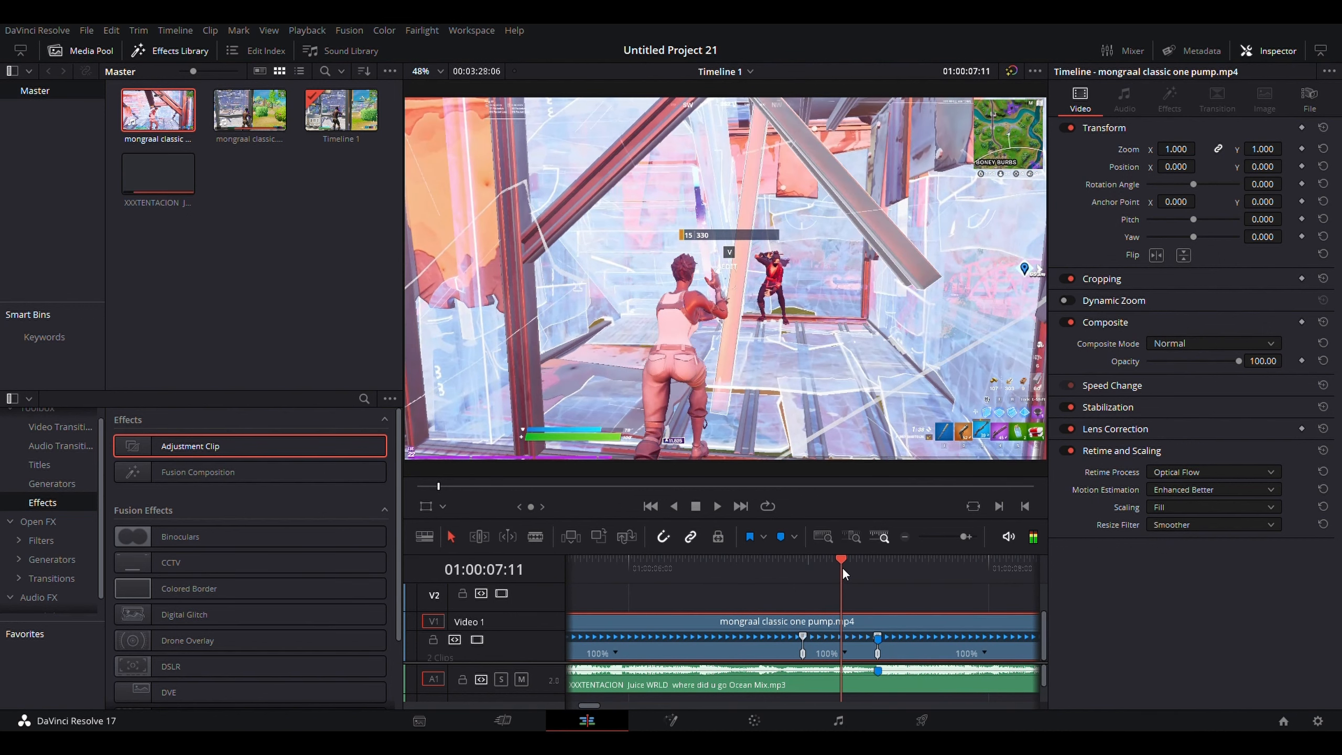
{"action": "left_click", "coordinate": [878, 613]}
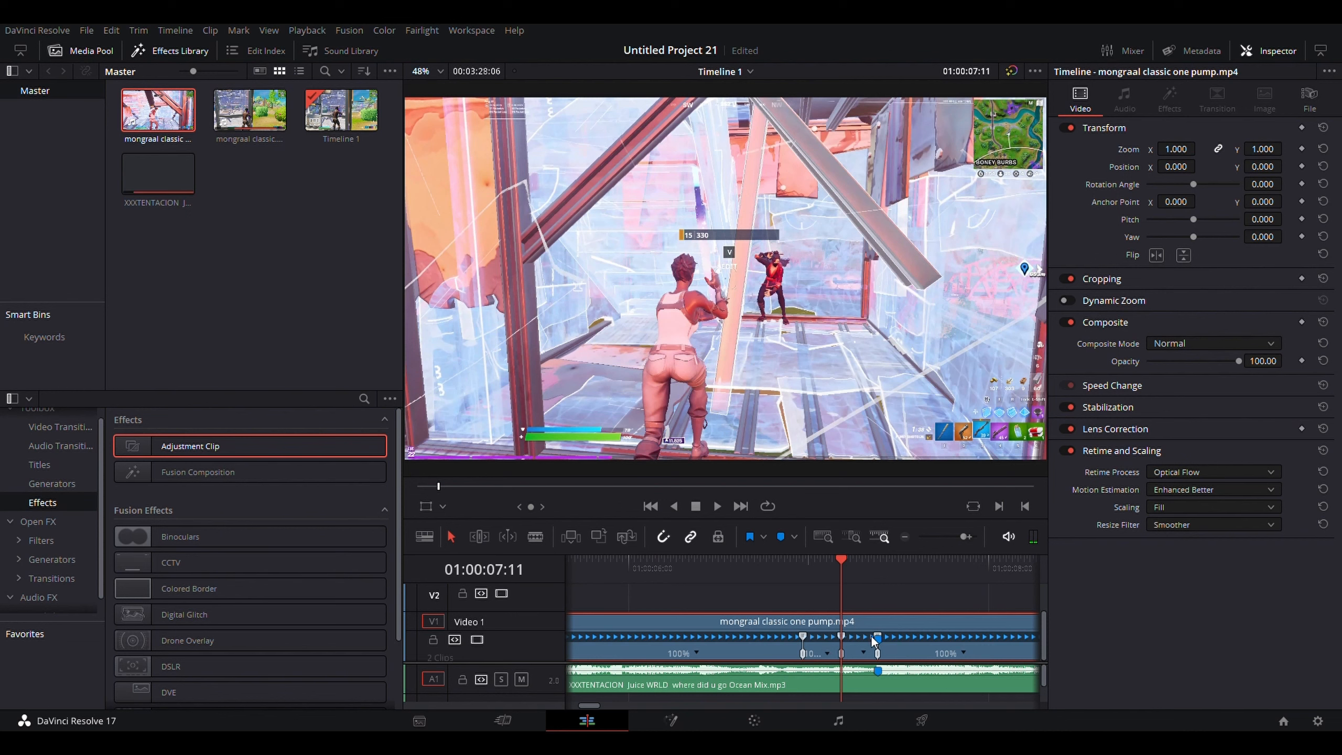
{"action": "left_click_drag", "start_coordinate": [954, 640], "coordinate": [964, 637]}
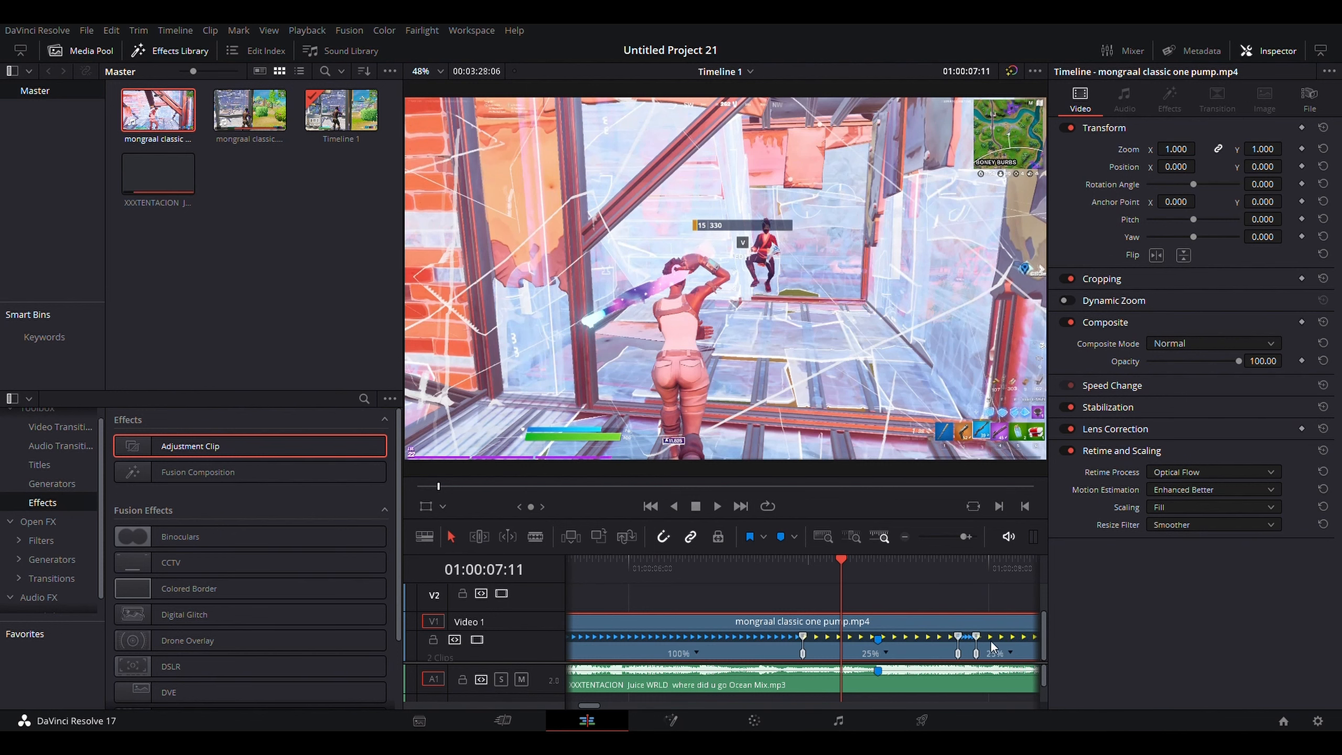
Move the middle speed point back to just after 01:00:07:11 and the last one slightly past the song marker, and hide the retime controls
{"action": "left_click_drag", "start_coordinate": [957, 655], "coordinate": [849, 670]}
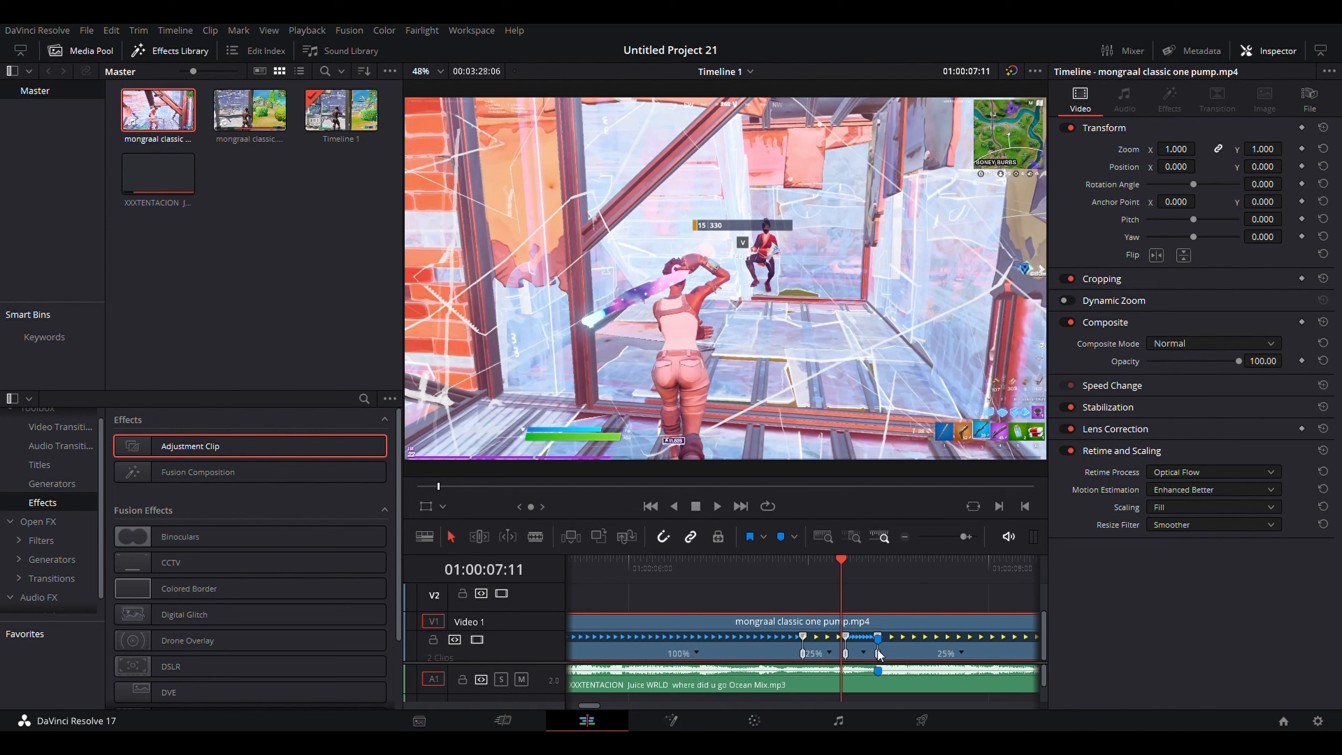
{"action": "left_click_drag", "start_coordinate": [879, 655], "coordinate": [885, 655]}
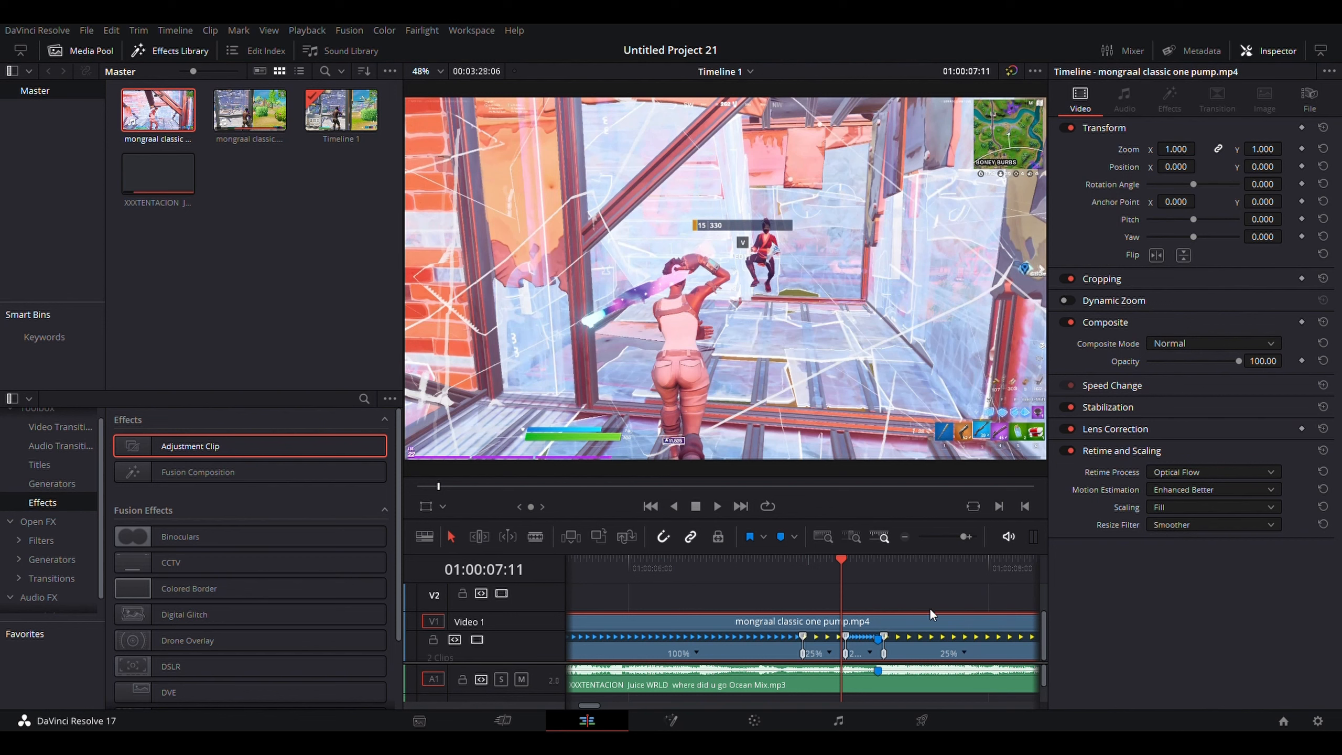
{"action": "key", "text": "ctrl+r"}
Trim the end of the retimed second clip back to about 01:00:08:06
{"action": "left_click_drag", "start_coordinate": [963, 537], "coordinate": [951, 529]}
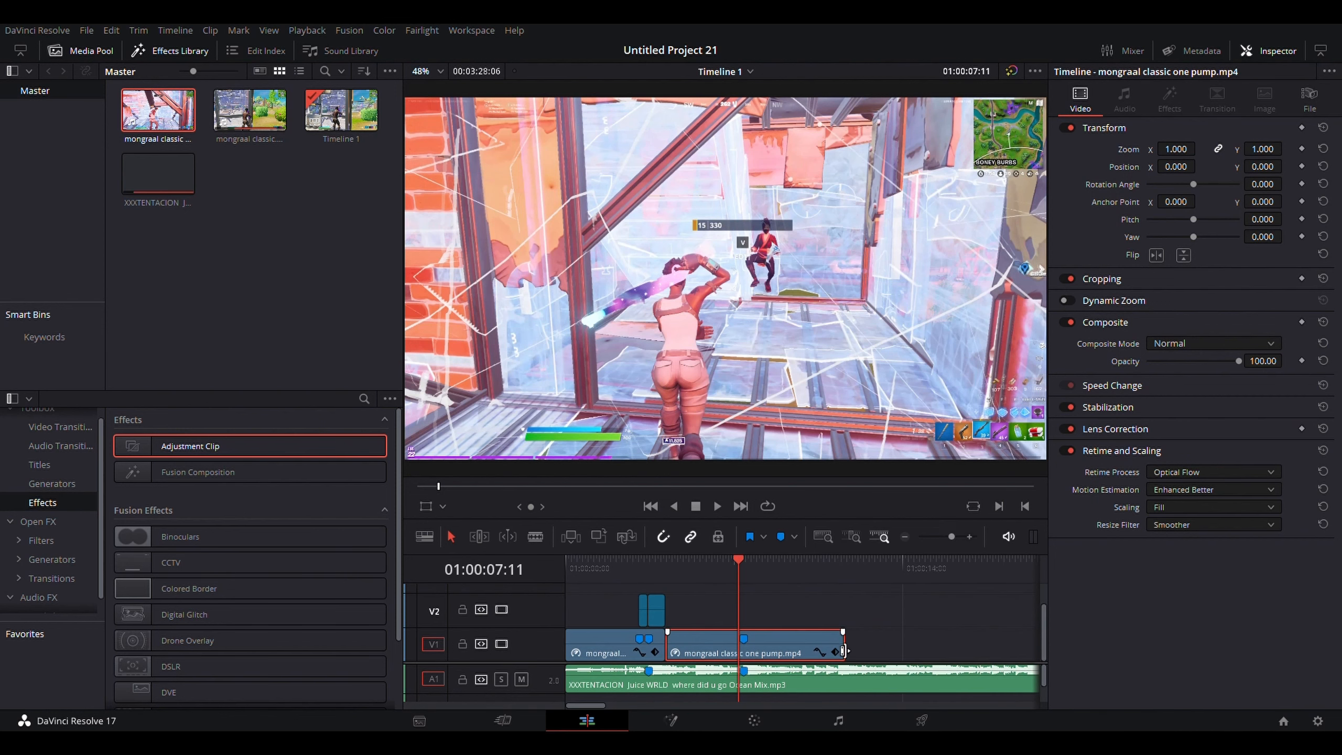
{"action": "left_click_drag", "start_coordinate": [844, 650], "coordinate": [761, 650]}
Try Standard Better motion estimation on the second clip and play the clip from its start at 01:00:04:09
{"action": "left_click", "coordinate": [736, 566]}
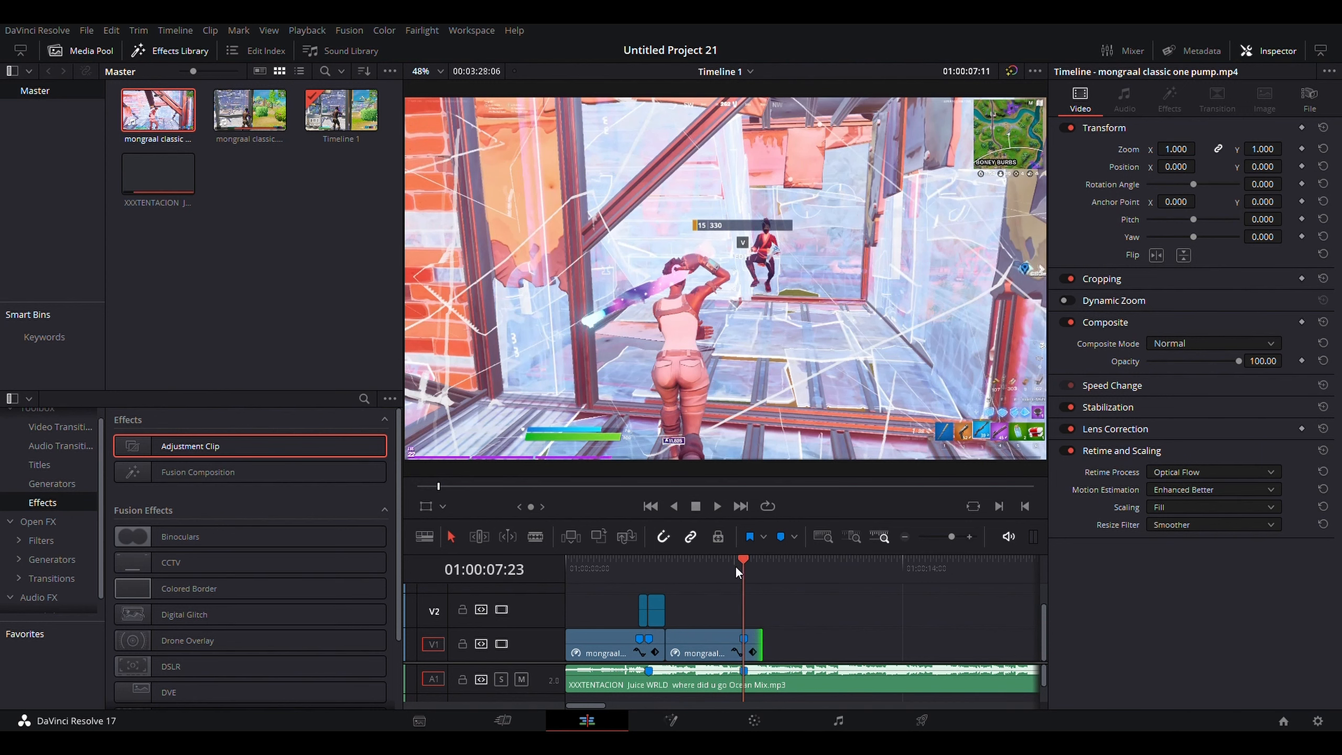
{"action": "left_click_drag", "start_coordinate": [735, 566], "coordinate": [673, 592]}
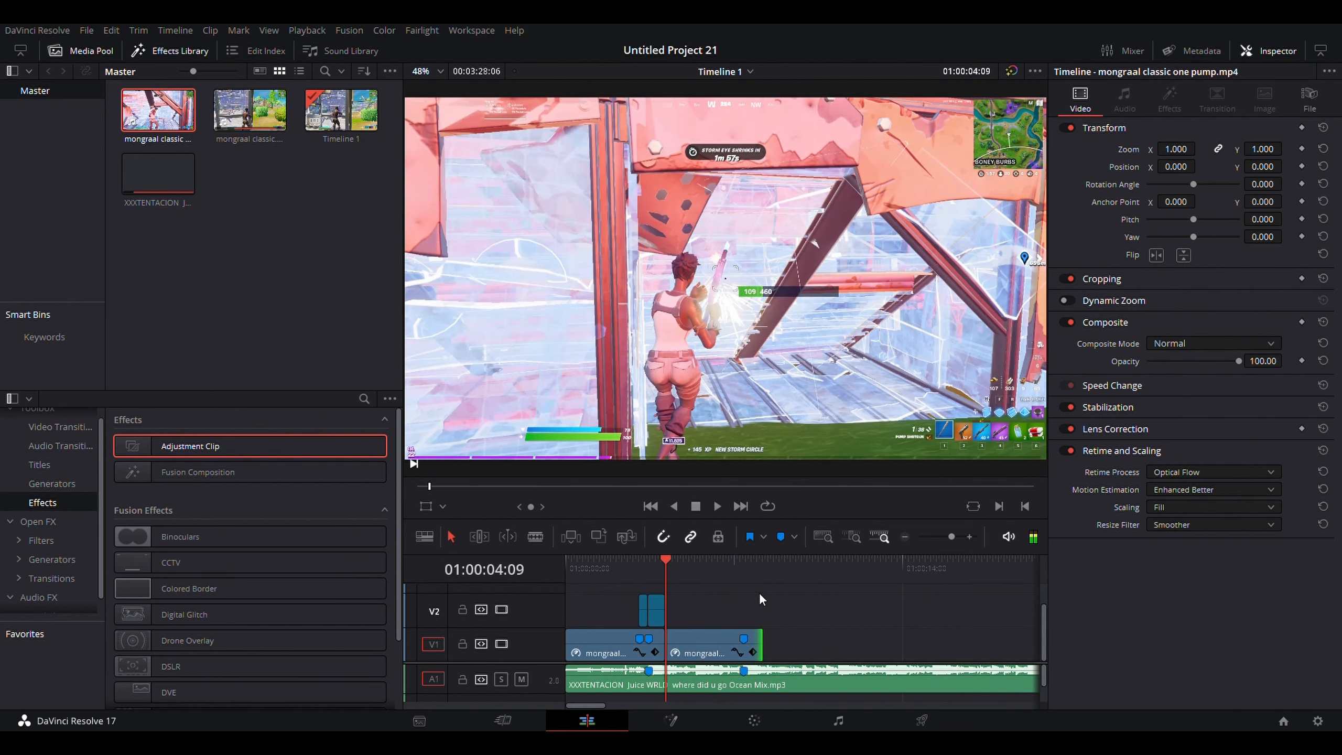
{"action": "left_click", "coordinate": [689, 633]}
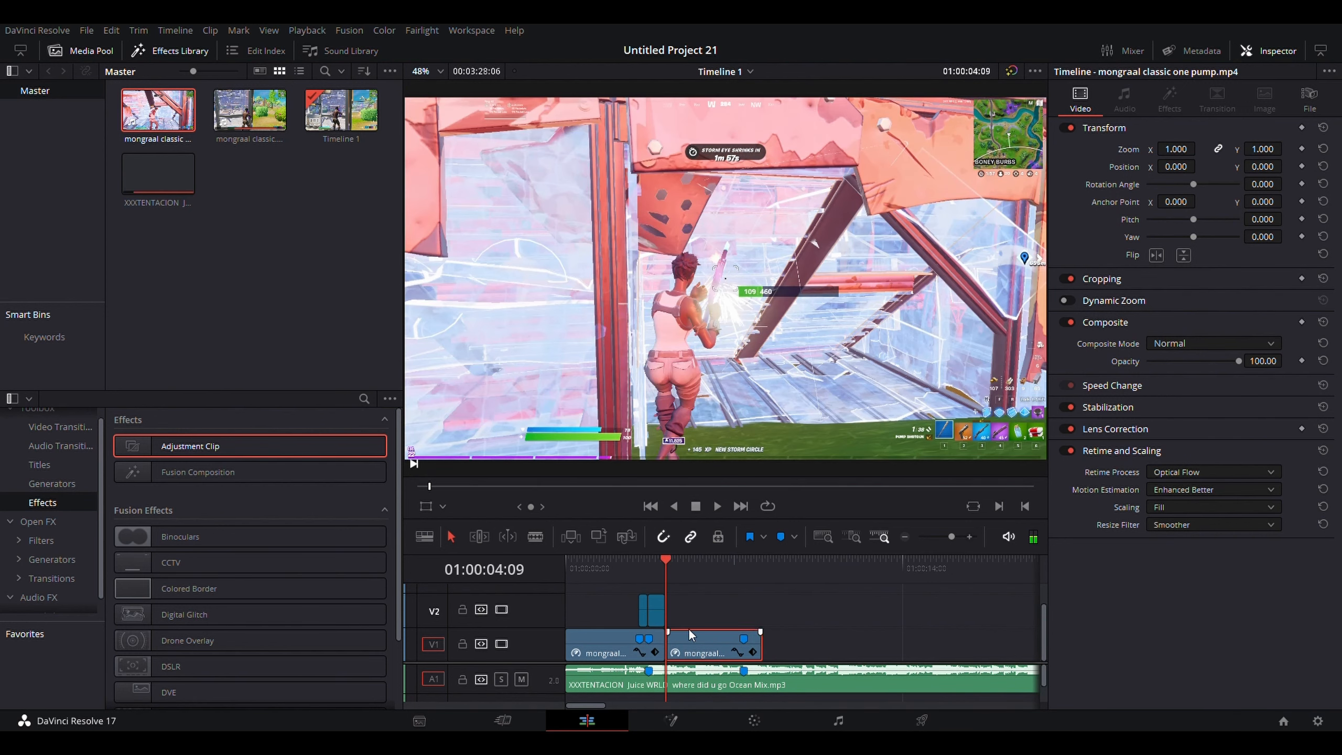
{"action": "left_click", "coordinate": [1180, 537]}
{"action": "mouse_move", "coordinate": [665, 580]}
{"action": "left_mouse_down"}
{"action": "mouse_move", "coordinate": [684, 561]}
{"action": "mouse_move", "coordinate": [673, 562]}
{"action": "left_mouse_up"}
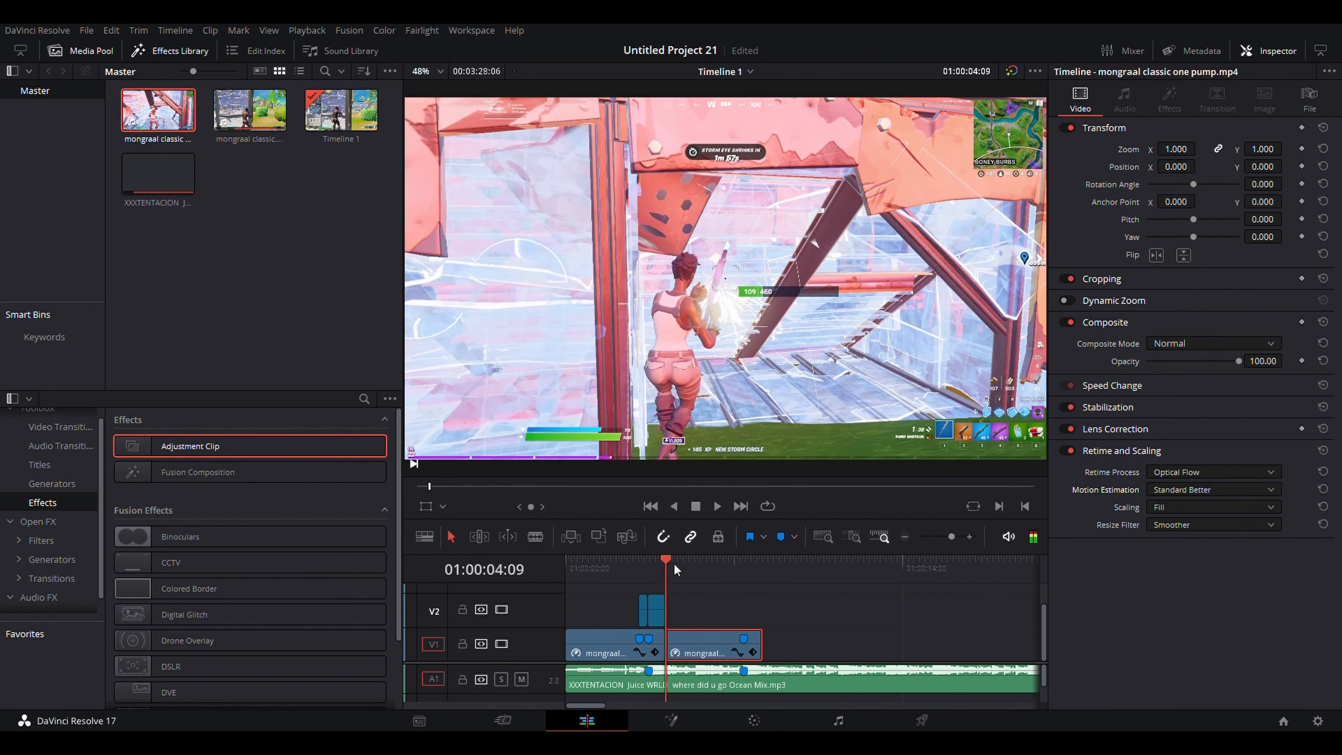
{"action": "left_click", "coordinate": [715, 506]}
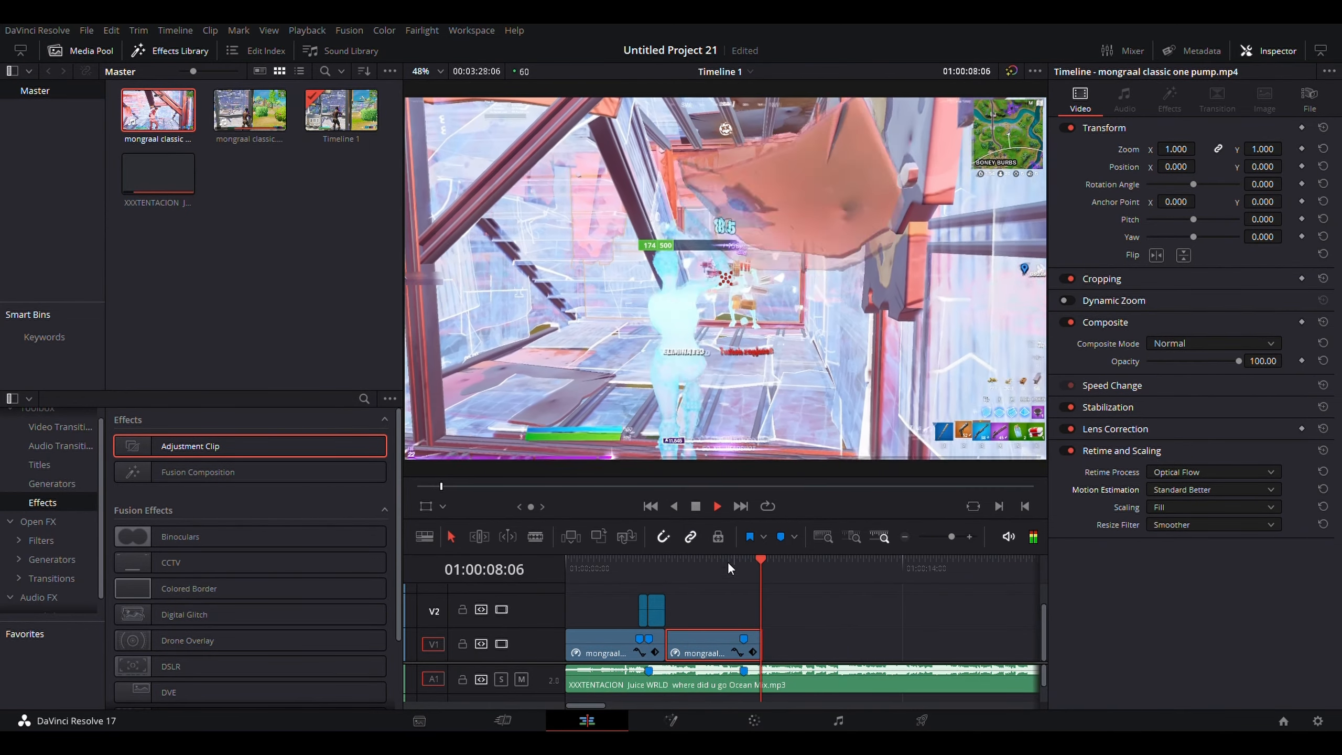
{"action": "left_click", "coordinate": [756, 570]}
{"action": "left_click", "coordinate": [746, 568]}
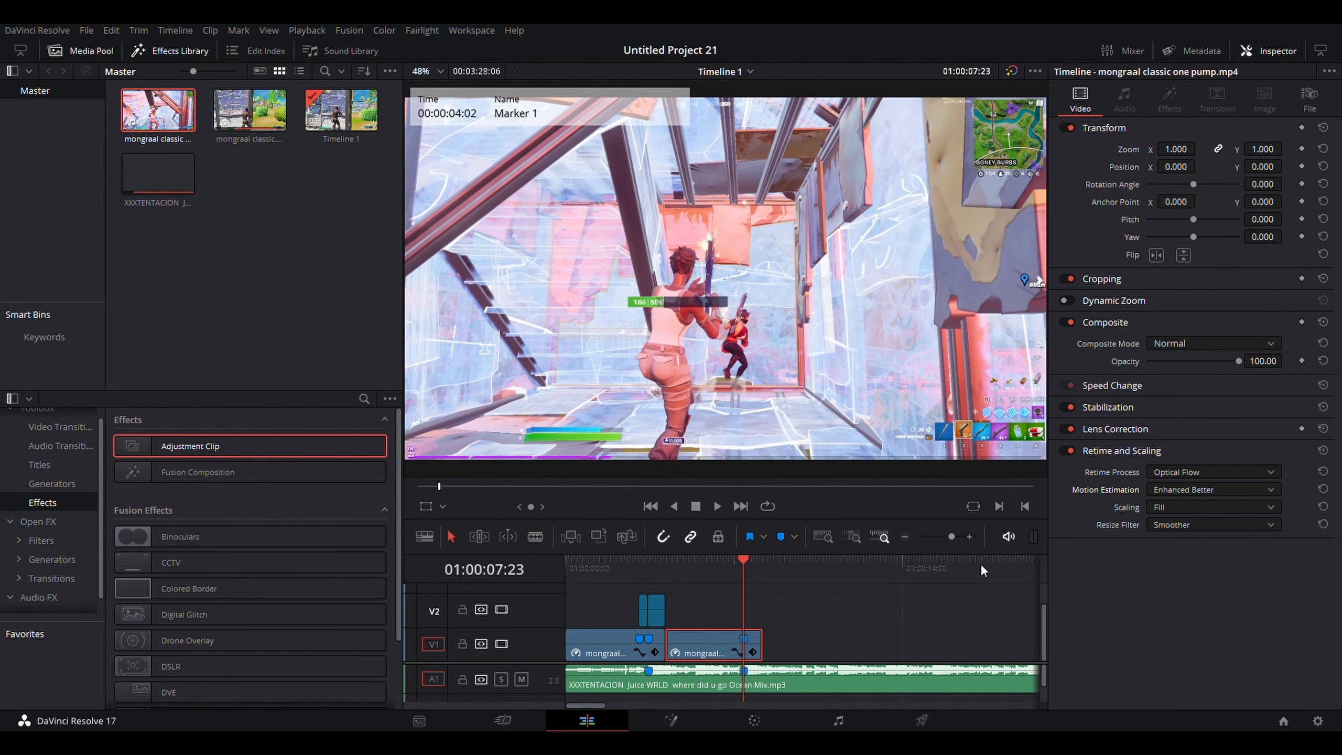
Add a marker to the second clip at 01:00:06:58, where the opponent comes into view, stepping frame by frame with snapping off
{"action": "left_click", "coordinate": [729, 565]}
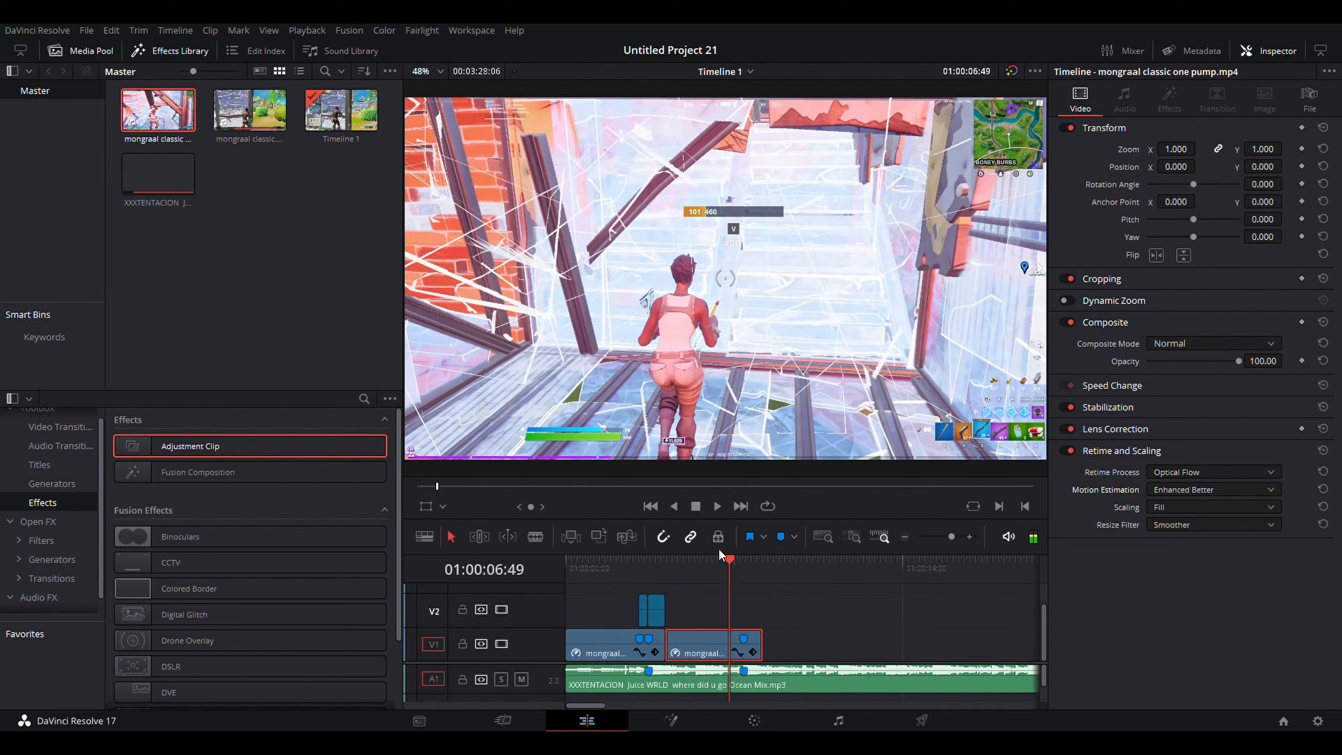
{"action": "left_click", "coordinate": [663, 537]}
{"action": "key", "text": "Right"}
{"action": "key", "text": "Right"}
{"action": "key", "text": "Right"}
{"action": "key", "text": "Right"}
{"action": "key", "text": "Right"}
{"action": "key", "text": "Right"}
{"action": "key", "text": "Right"}
{"action": "key", "text": "Right"}
{"action": "key", "text": "Right"}
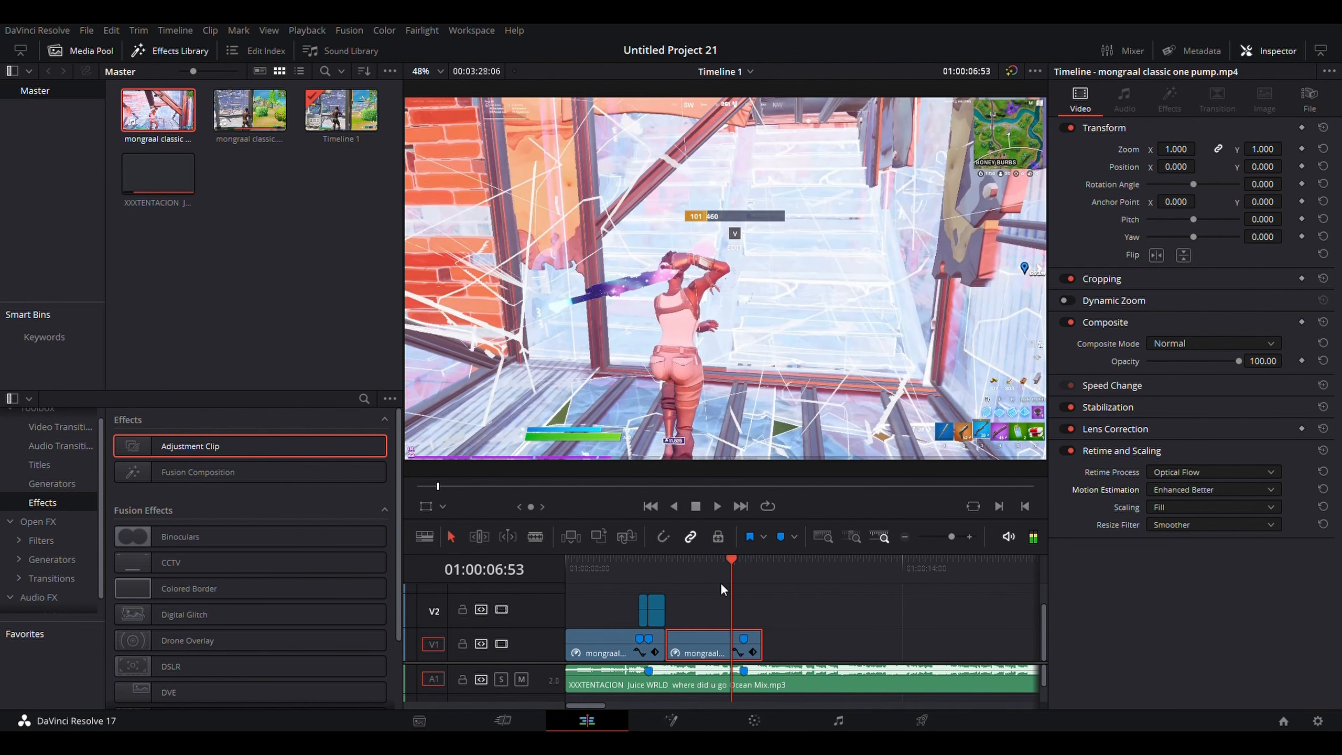
{"action": "key", "text": "Left"}
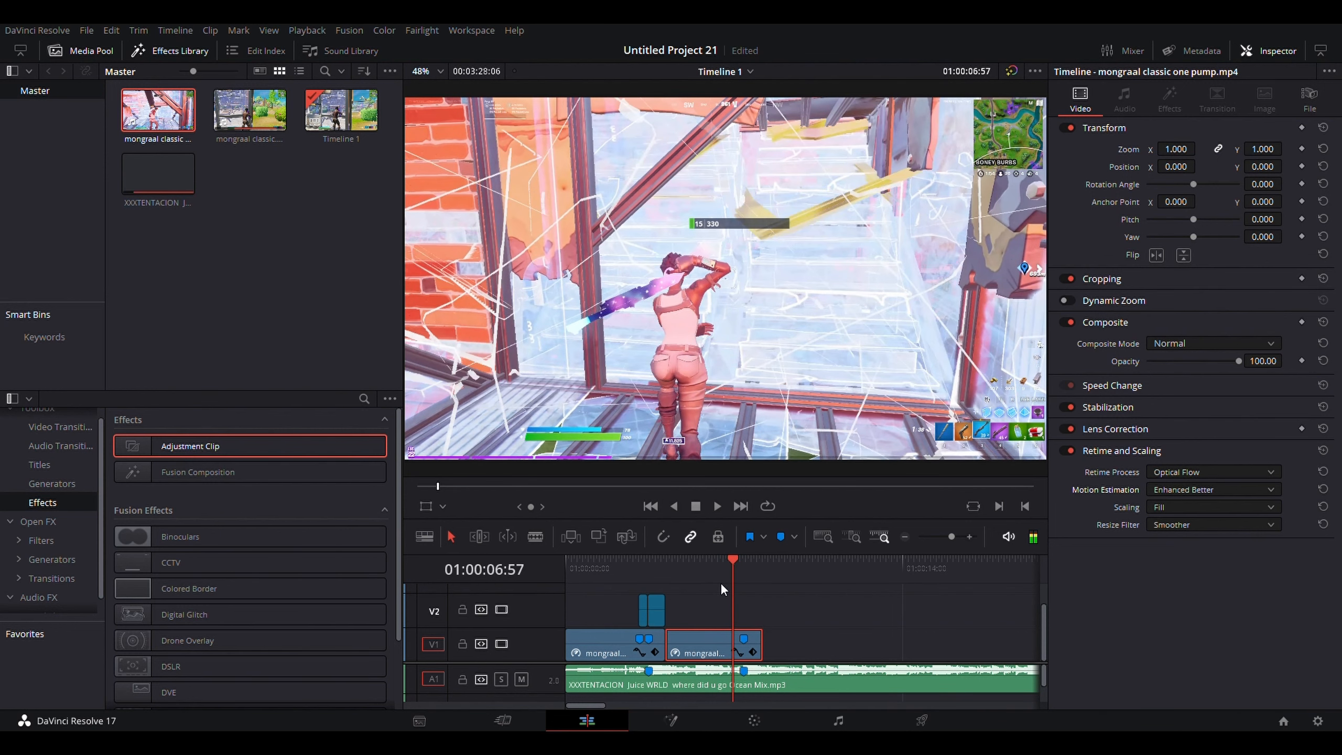
{"action": "key", "text": "Right"}
{"action": "key", "text": "m"}
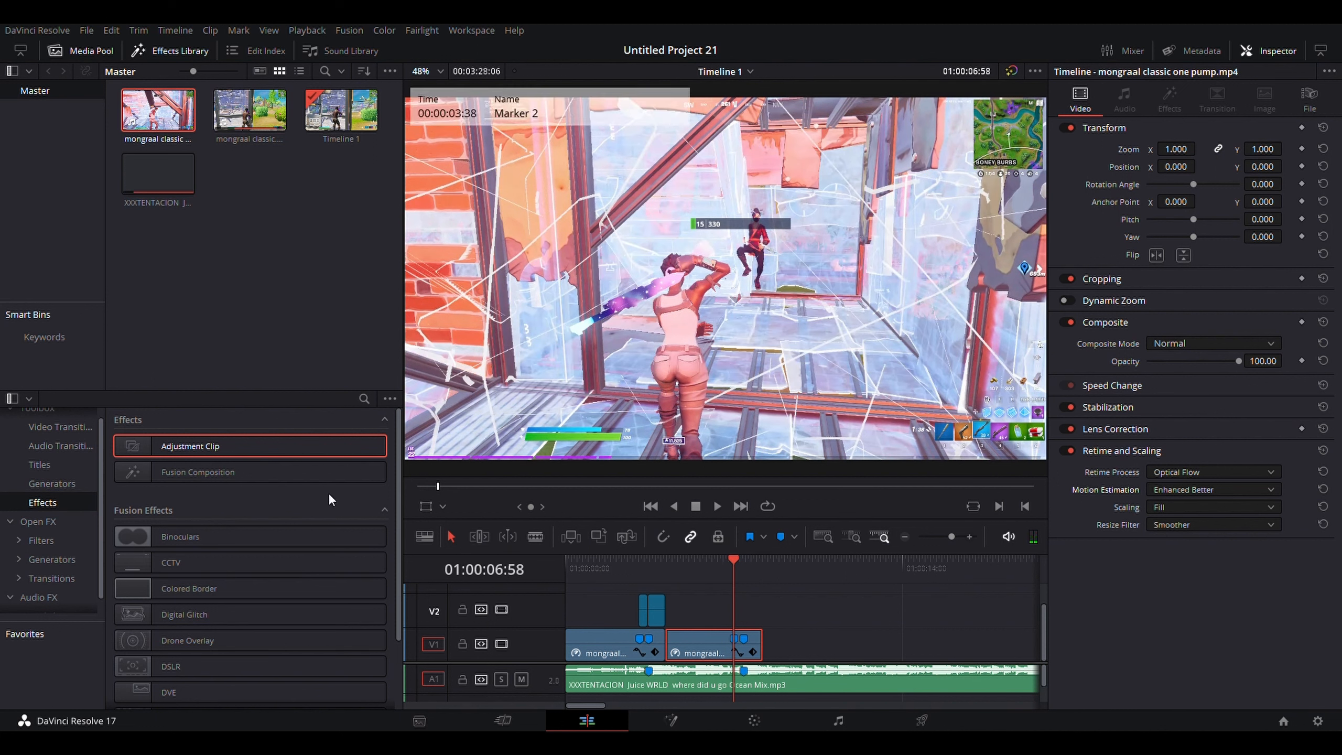
Place a short adjustment clip on V2 above the second clip, starting at the 01:00:06:58 marker and ending near the song marker
{"action": "left_click_drag", "start_coordinate": [311, 448], "coordinate": [324, 453]}
{"action": "left_click_drag", "start_coordinate": [224, 448], "coordinate": [738, 626]}
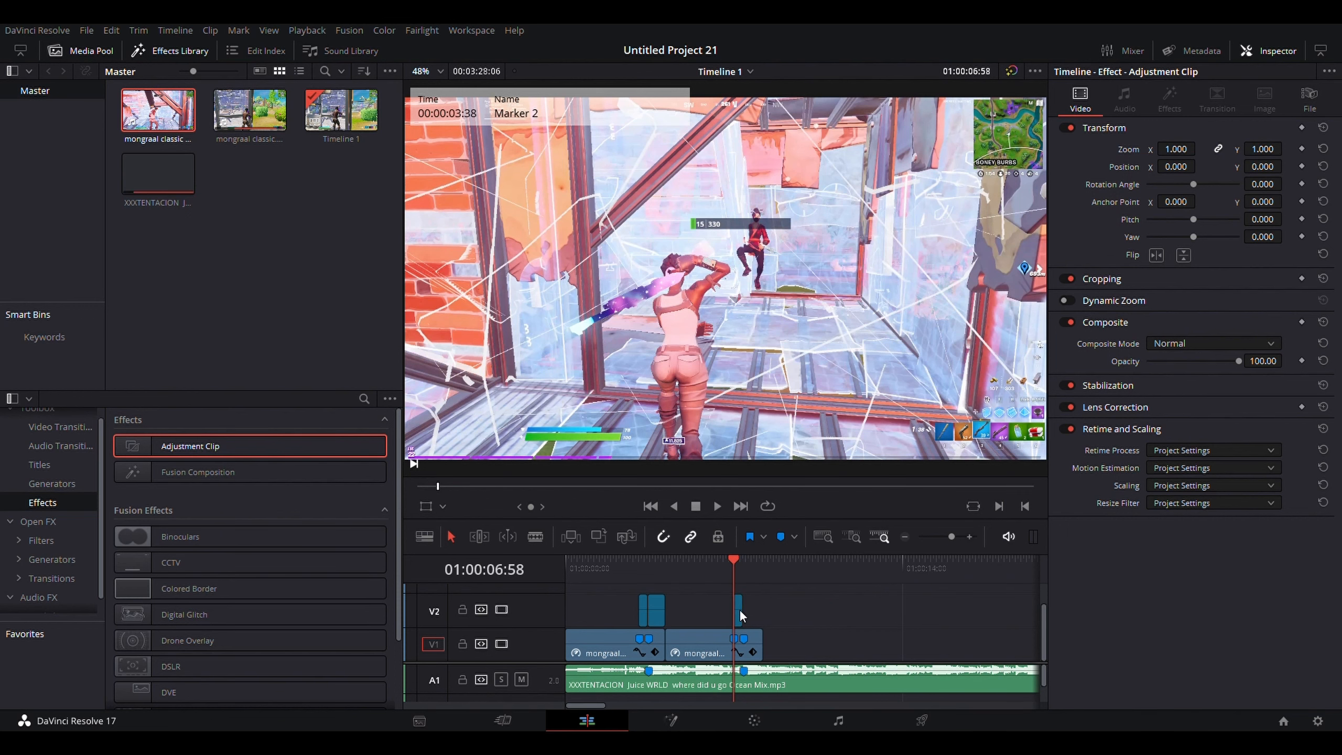
{"action": "left_click_drag", "start_coordinate": [730, 563], "coordinate": [705, 571]}
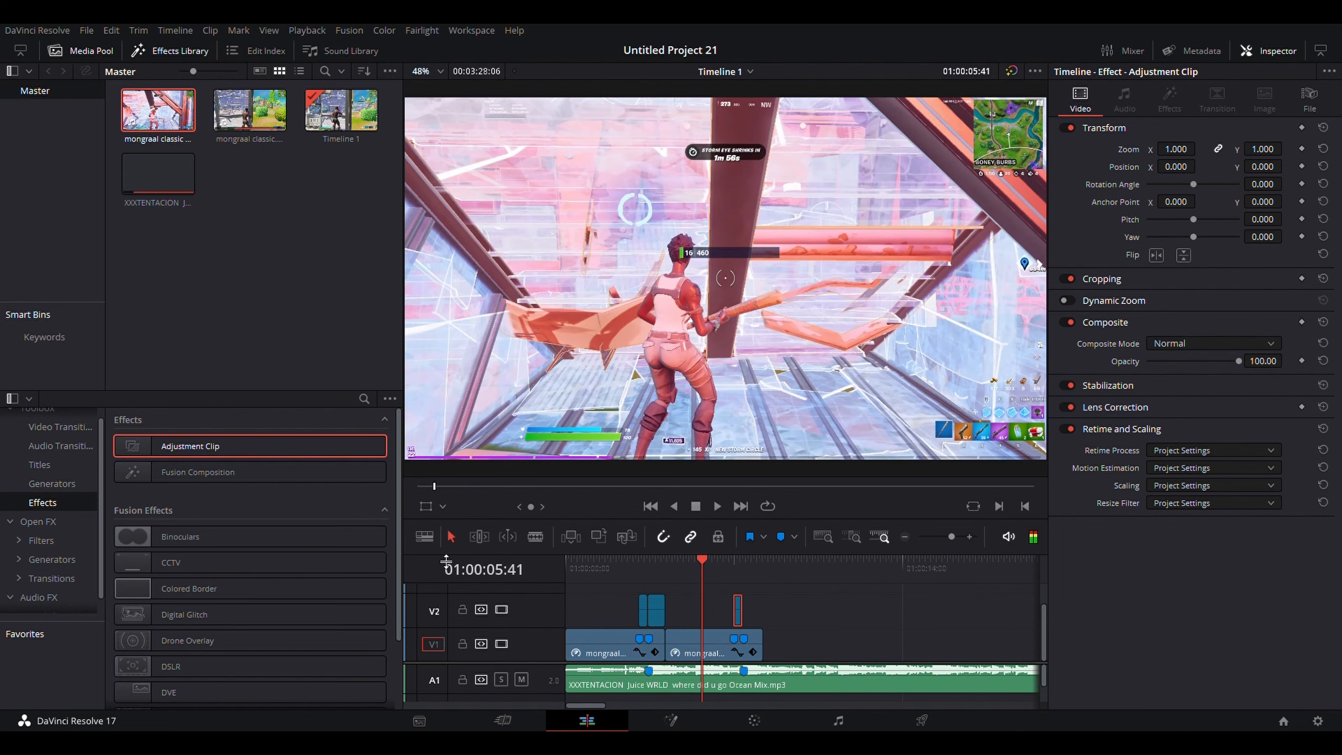
Search the Open FX effects for uni.vhs, apply uni.VHS to the new adjustment clip, and check the look at 01:00:06:58
{"action": "left_click", "coordinate": [40, 522]}
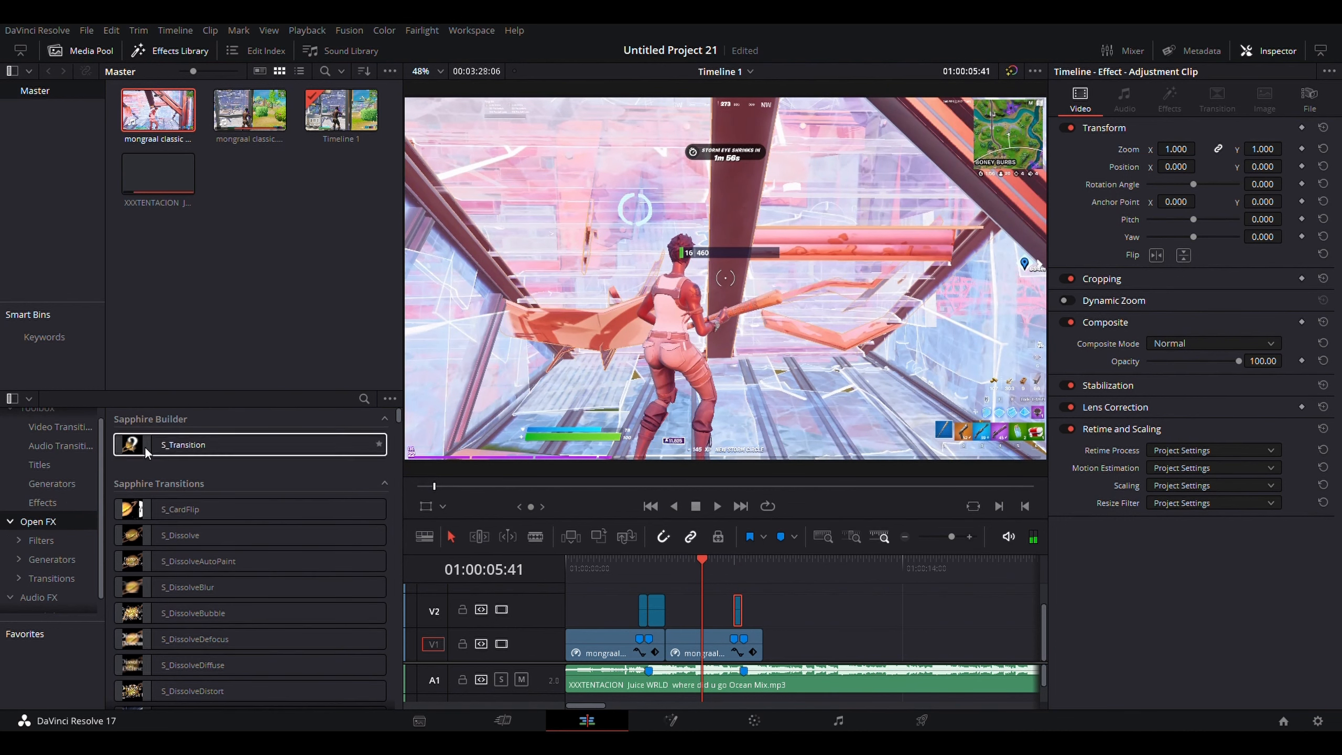
{"action": "left_click", "coordinate": [364, 398]}
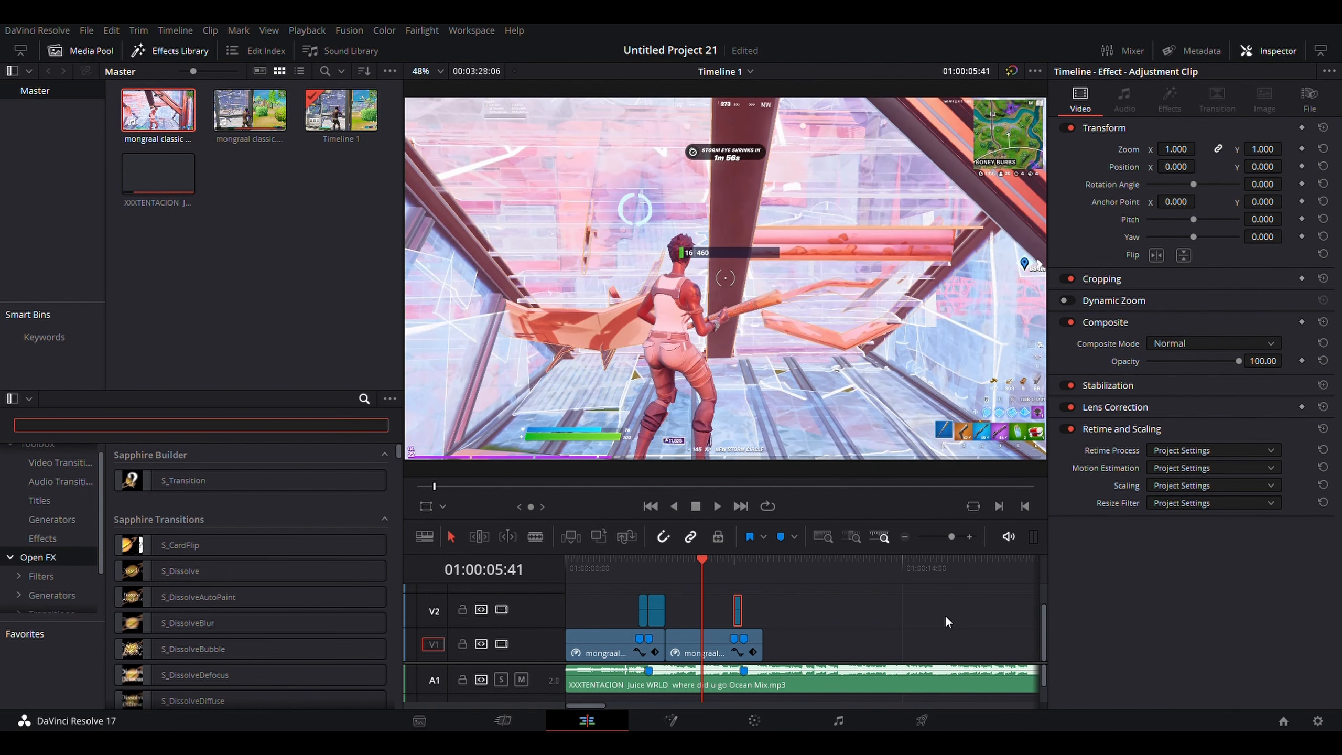
{"action": "type", "text": "uni"}
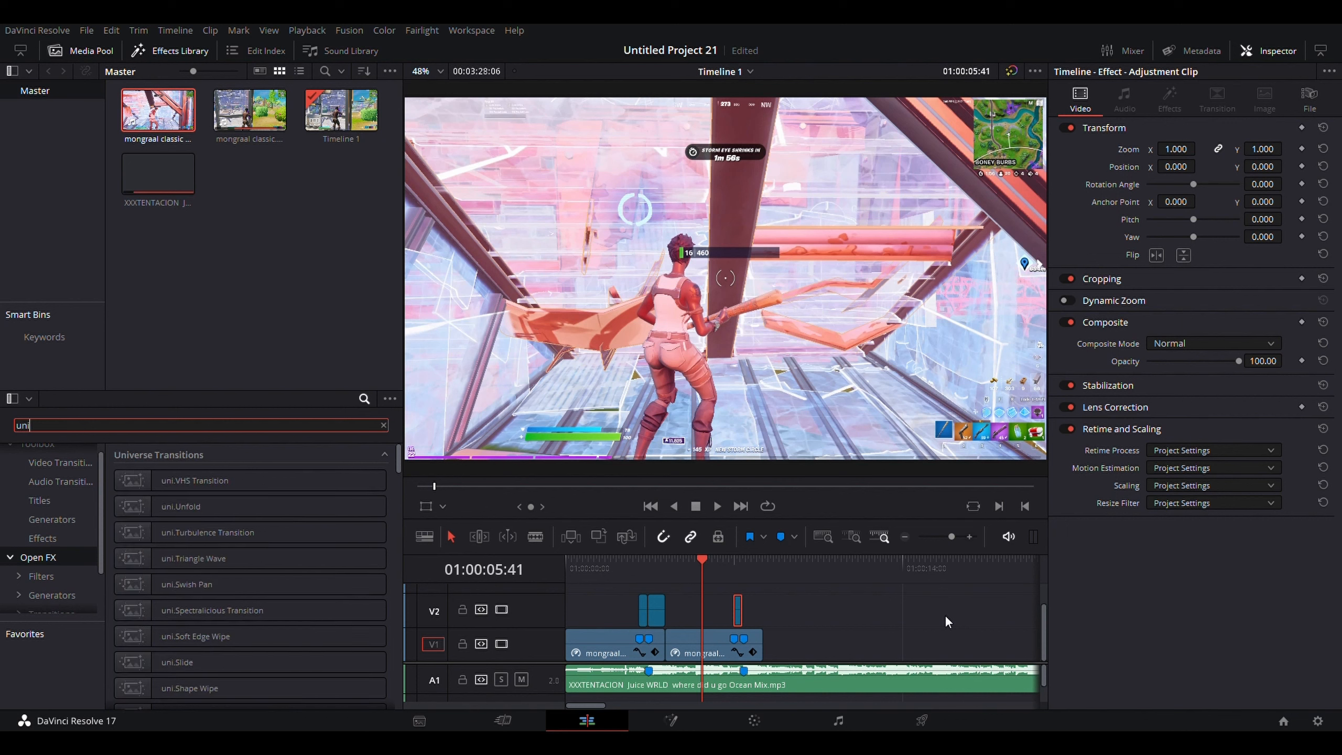
{"action": "type", "text": ".vhs"}
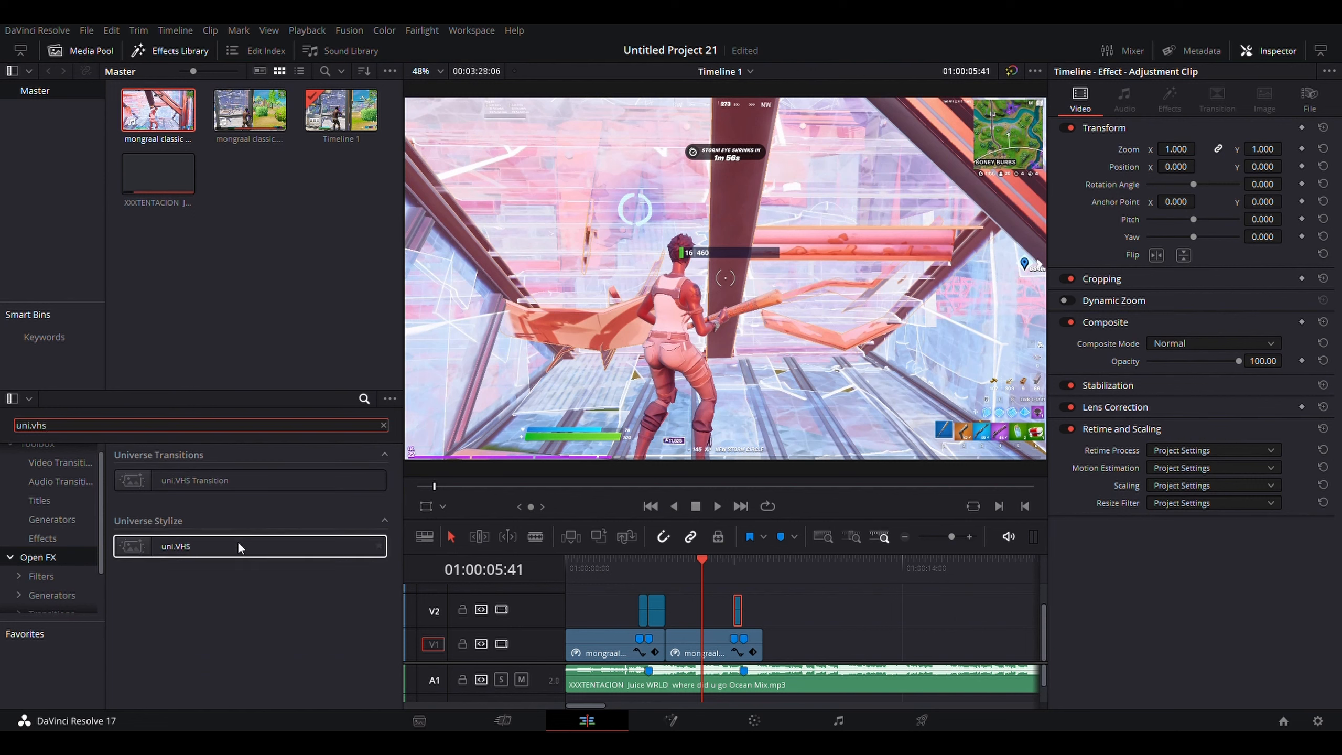
{"action": "left_click_drag", "start_coordinate": [240, 546], "coordinate": [735, 608]}
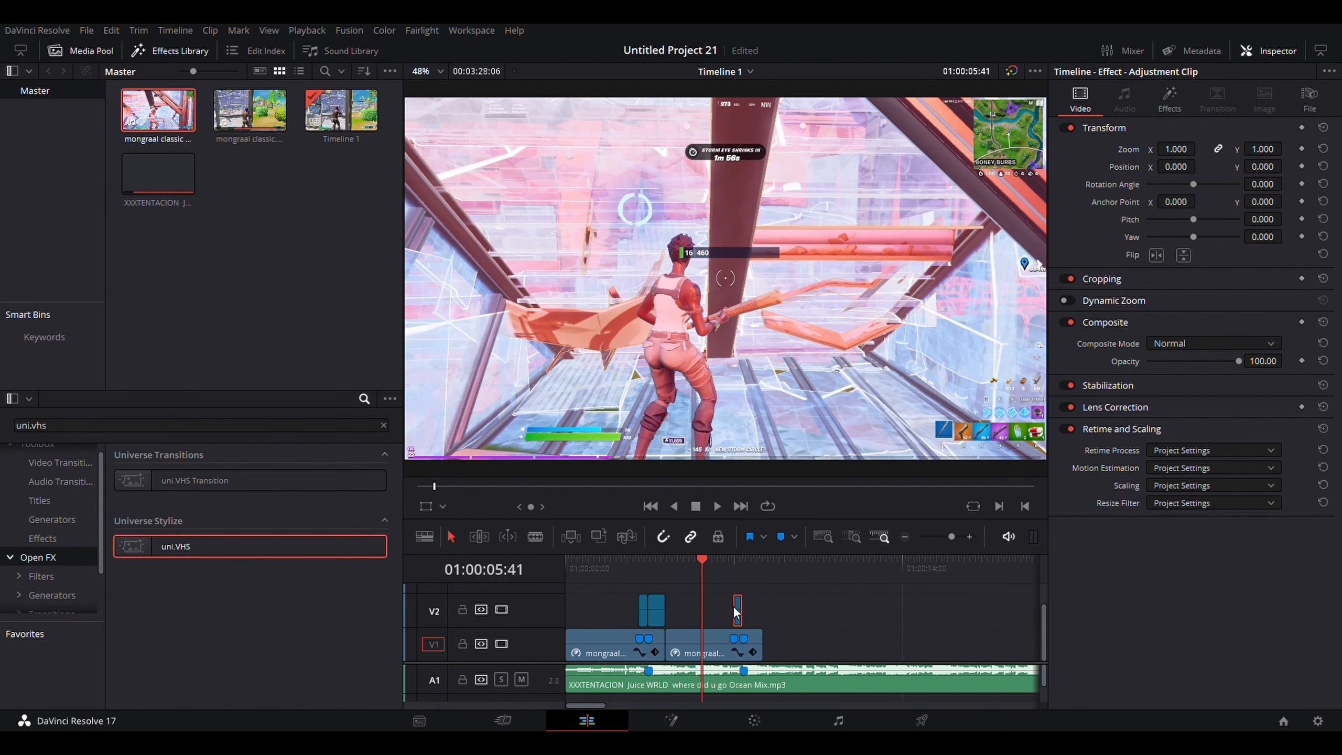
{"action": "left_click_drag", "start_coordinate": [702, 559], "coordinate": [727, 566]}
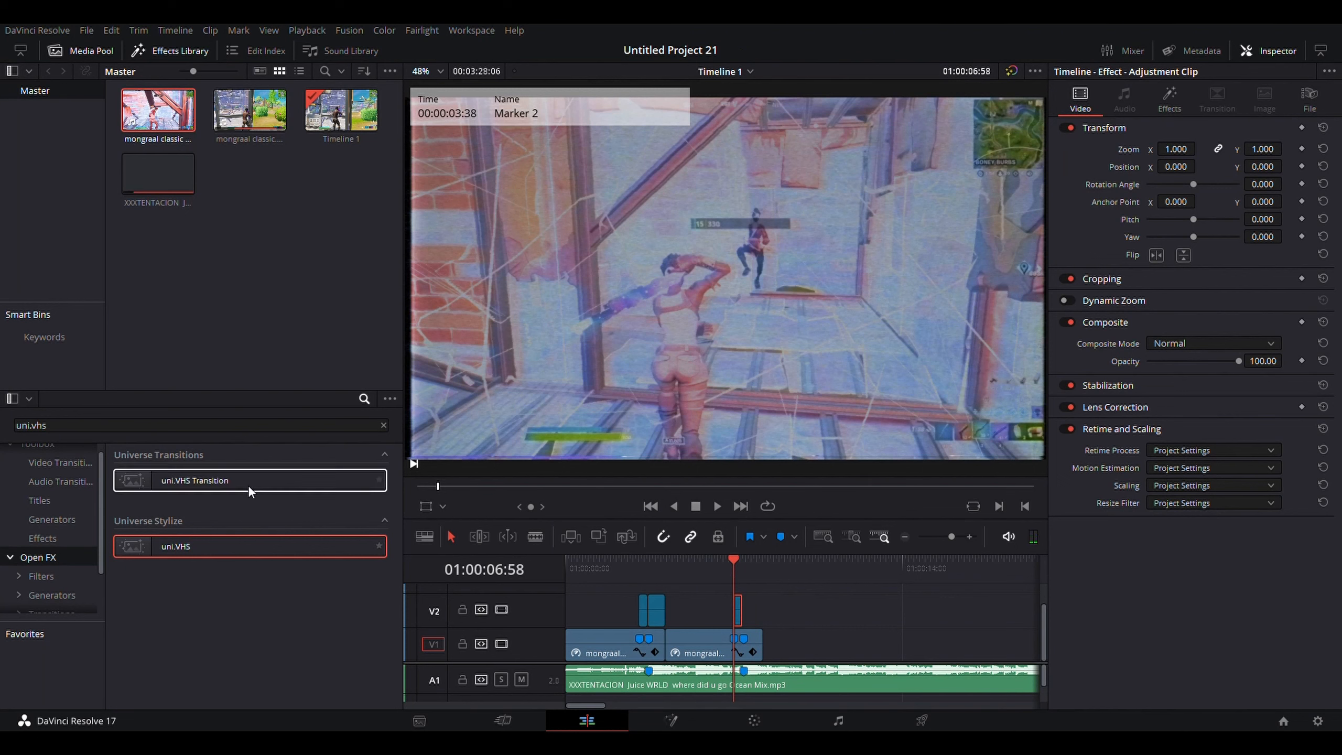
Clear the effects search and return to the toolbox Effects category
{"action": "left_click", "coordinate": [56, 539]}
{"action": "left_click_drag", "start_coordinate": [52, 426], "coordinate": [13, 431]}
{"action": "key", "text": "BackSpace"}
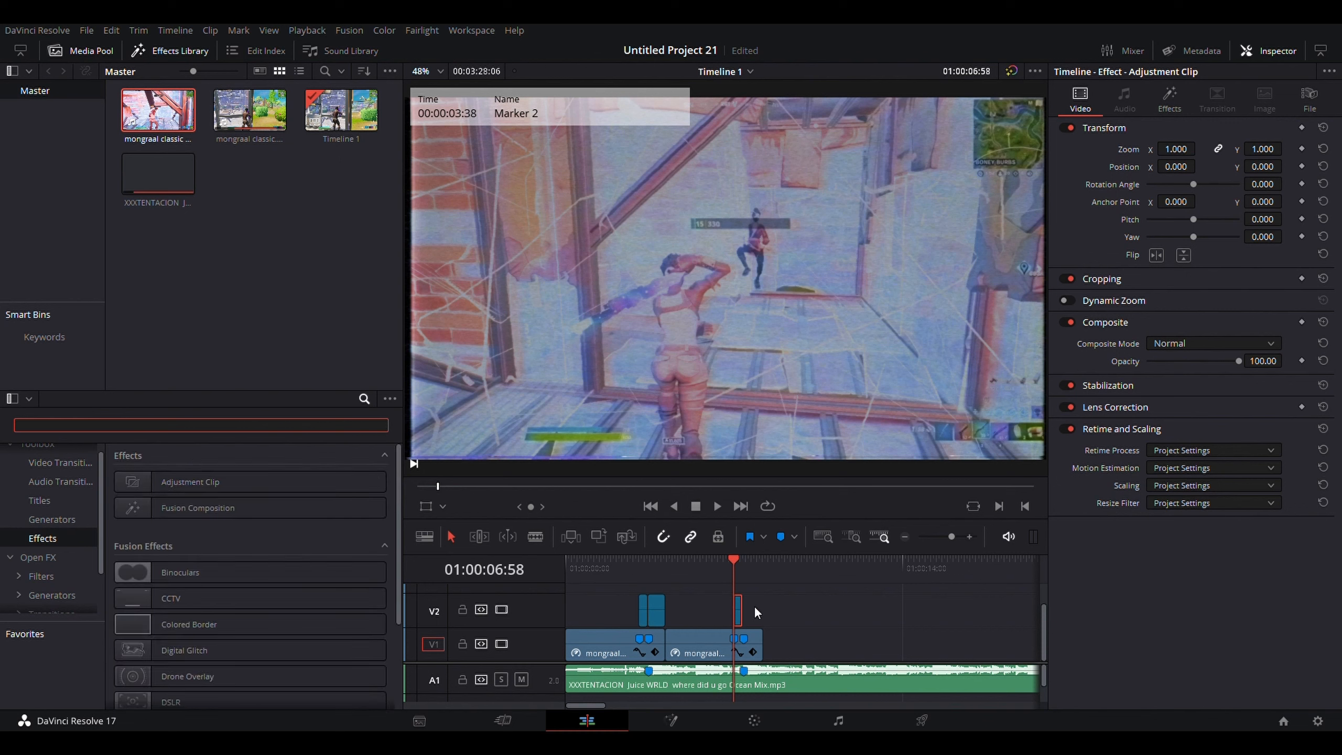
{"action": "left_click", "coordinate": [767, 609]}
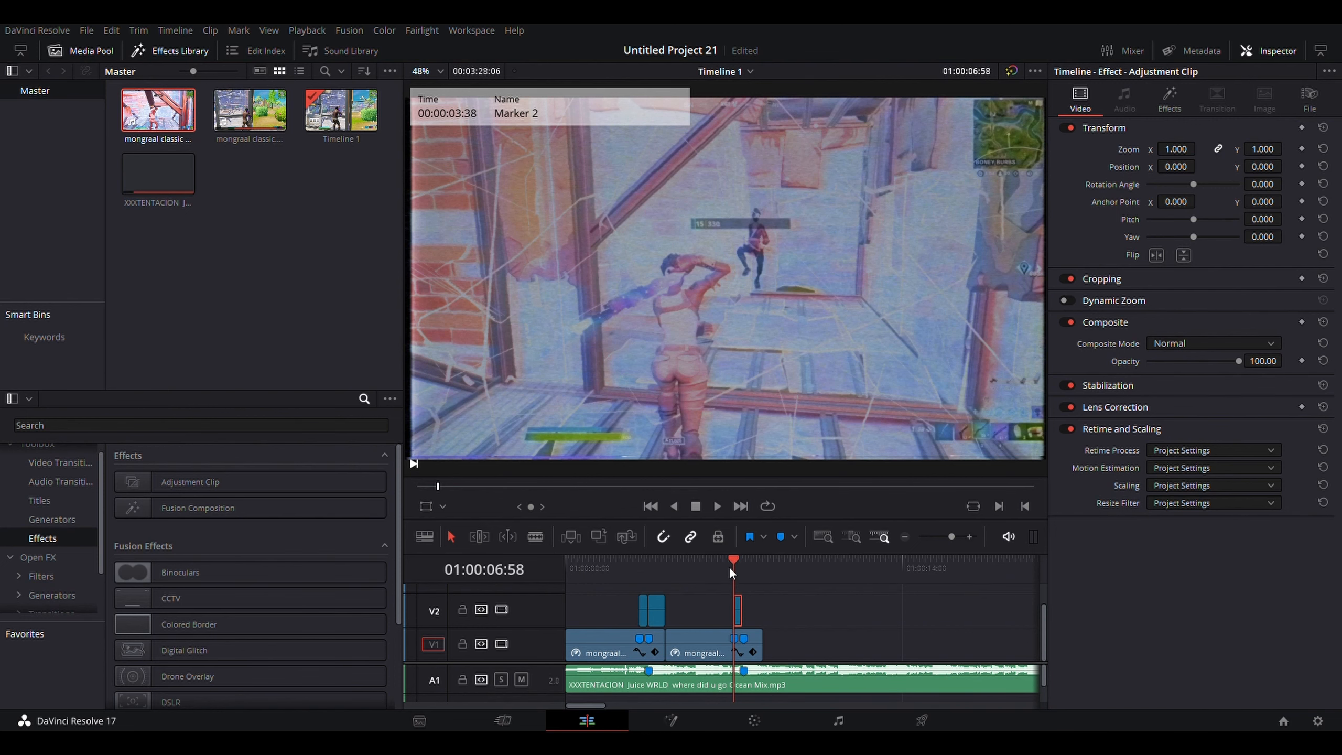
Position the playhead at 01:00:09:13, past the end of the second clip, and select the song on A1
{"action": "left_click_drag", "start_coordinate": [730, 558], "coordinate": [788, 585]}
{"action": "left_click", "coordinate": [802, 672]}
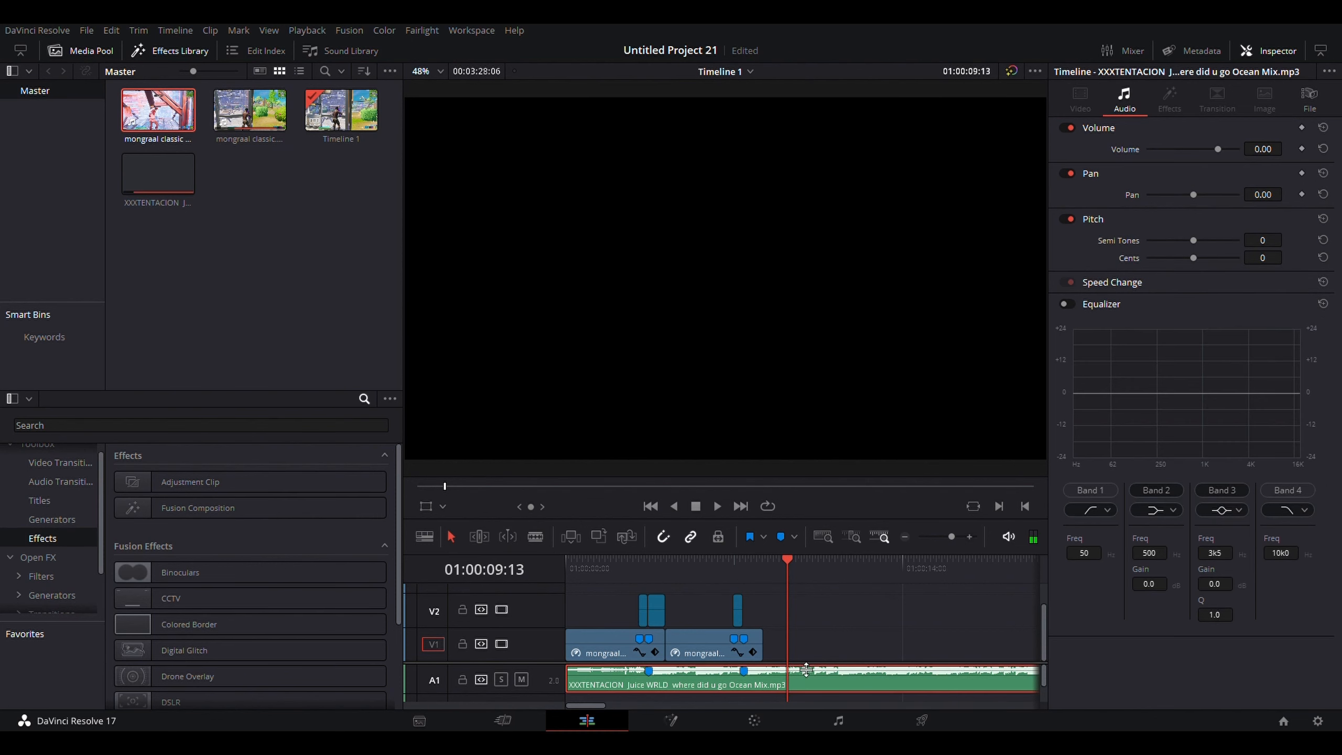